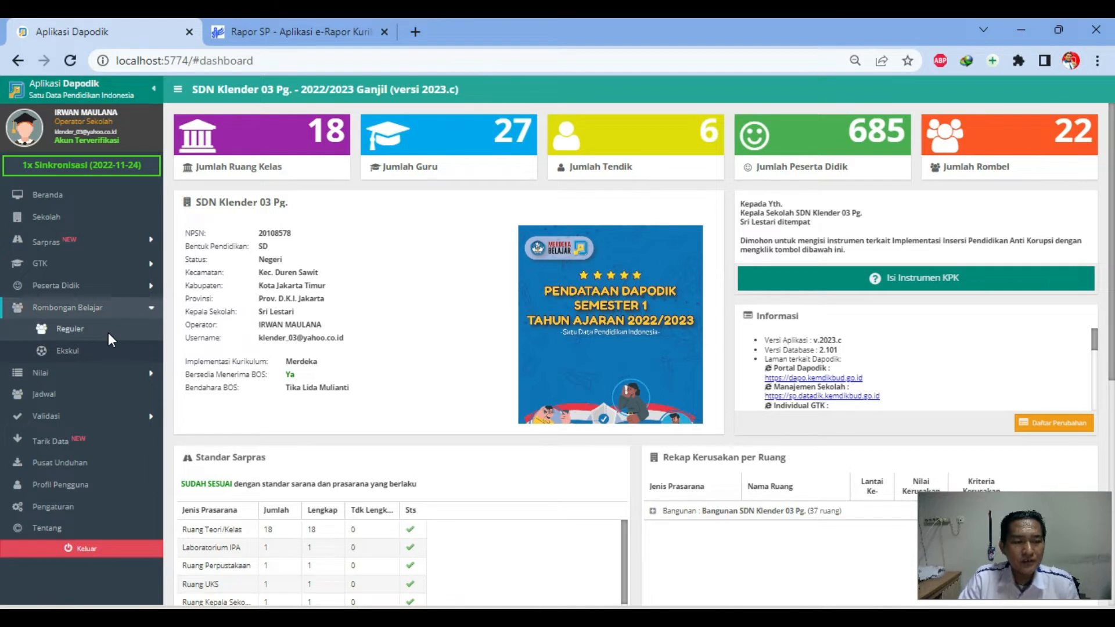
Open the Reguler list under Rombongan Belajar from the Dapodik dashboard
{"action": "left_click", "coordinate": [73, 334]}
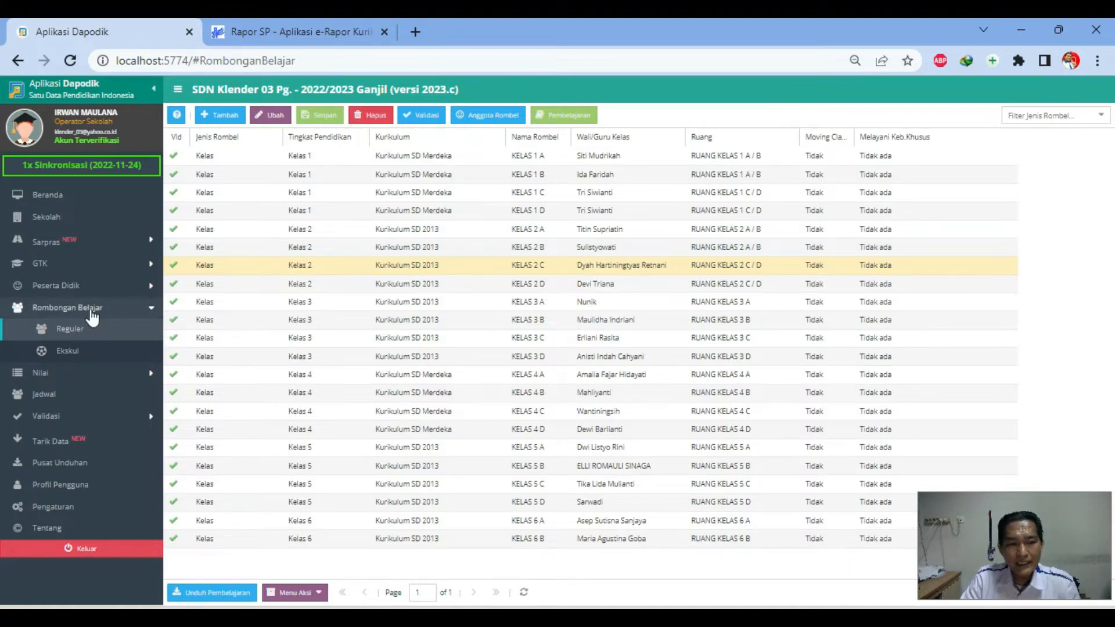
Check the KELAS 2 A curriculum, then open Pembelajaran for KELAS 2 C
{"action": "left_click", "coordinate": [527, 266]}
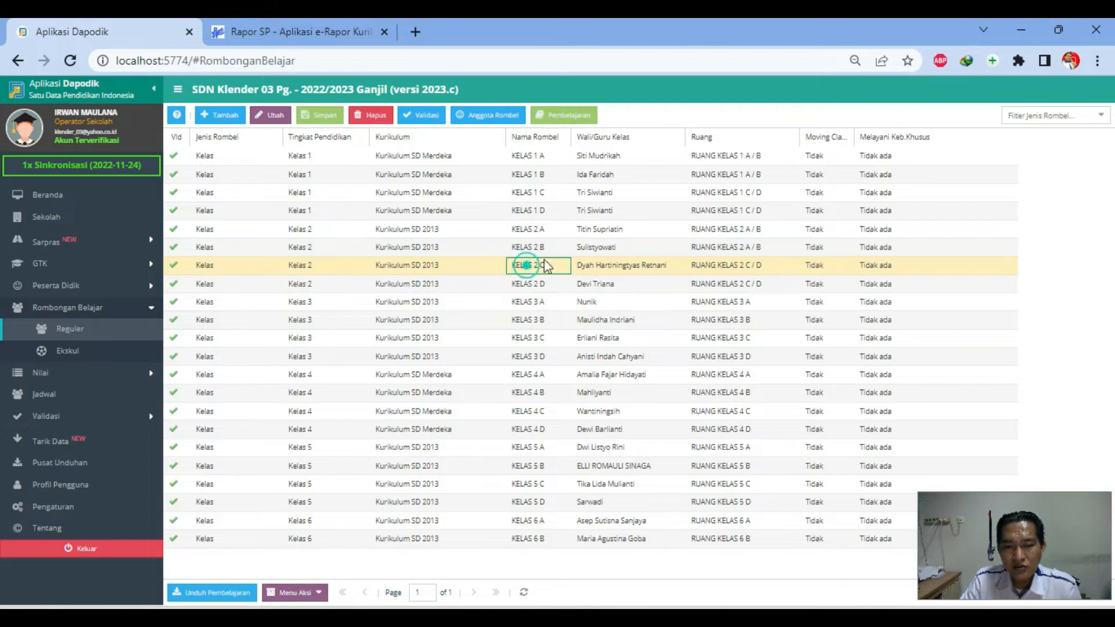
{"action": "left_click", "coordinate": [578, 230]}
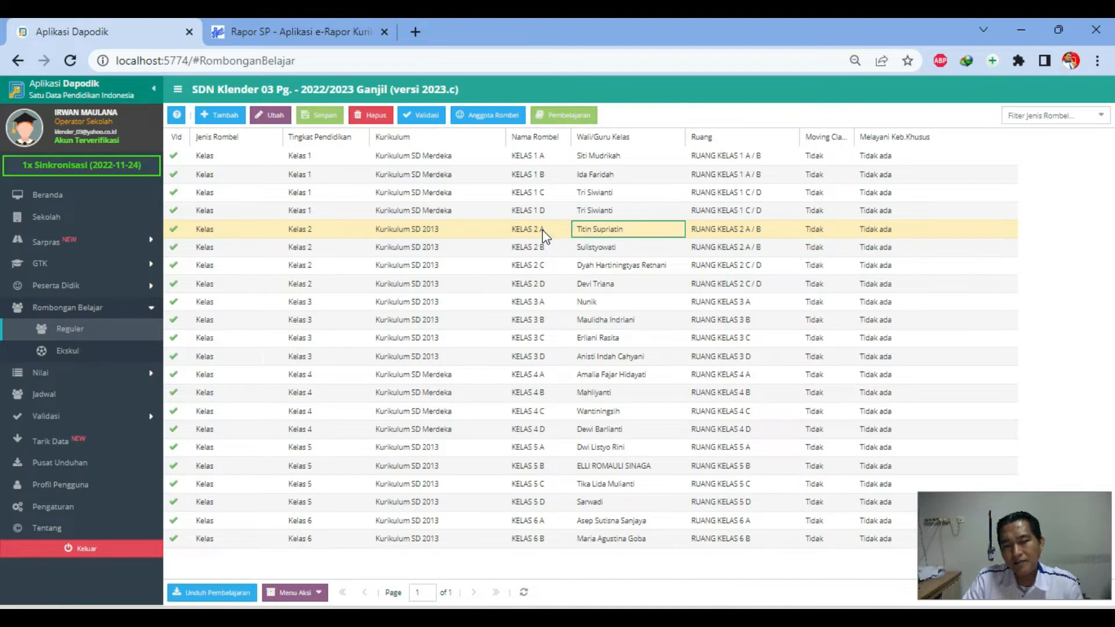
{"action": "left_click", "coordinate": [443, 230]}
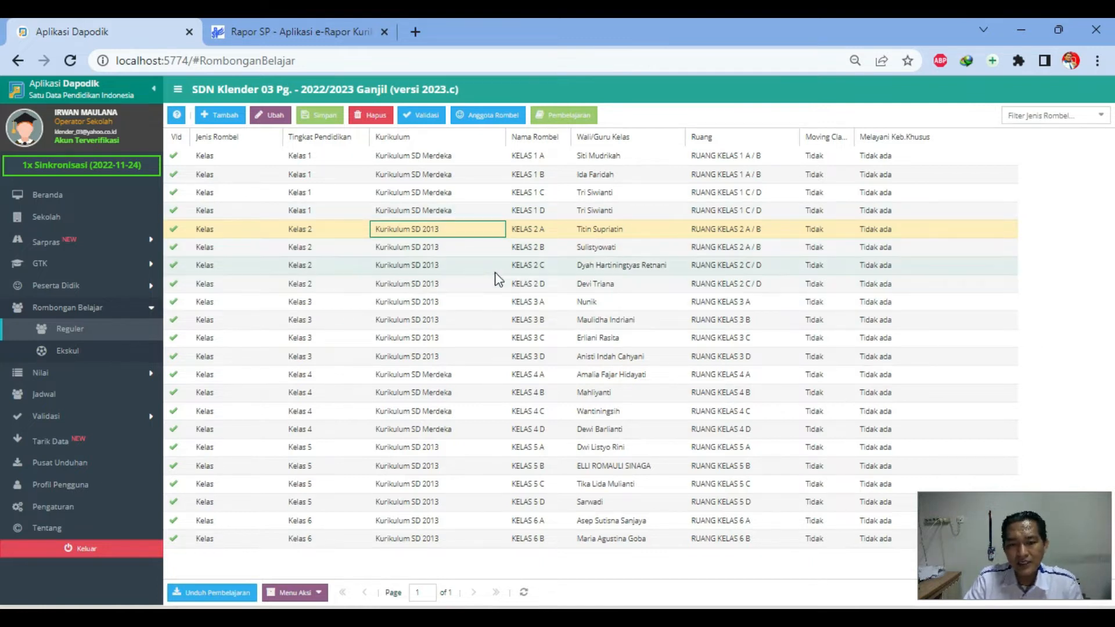
{"action": "left_click", "coordinate": [474, 266]}
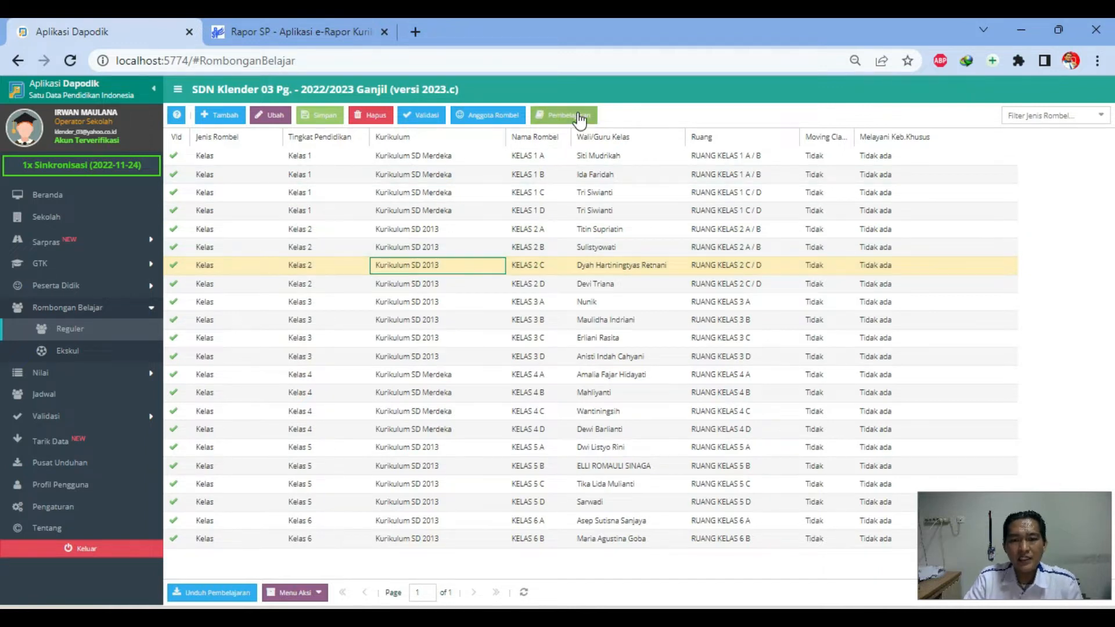
{"action": "left_click", "coordinate": [578, 116]}
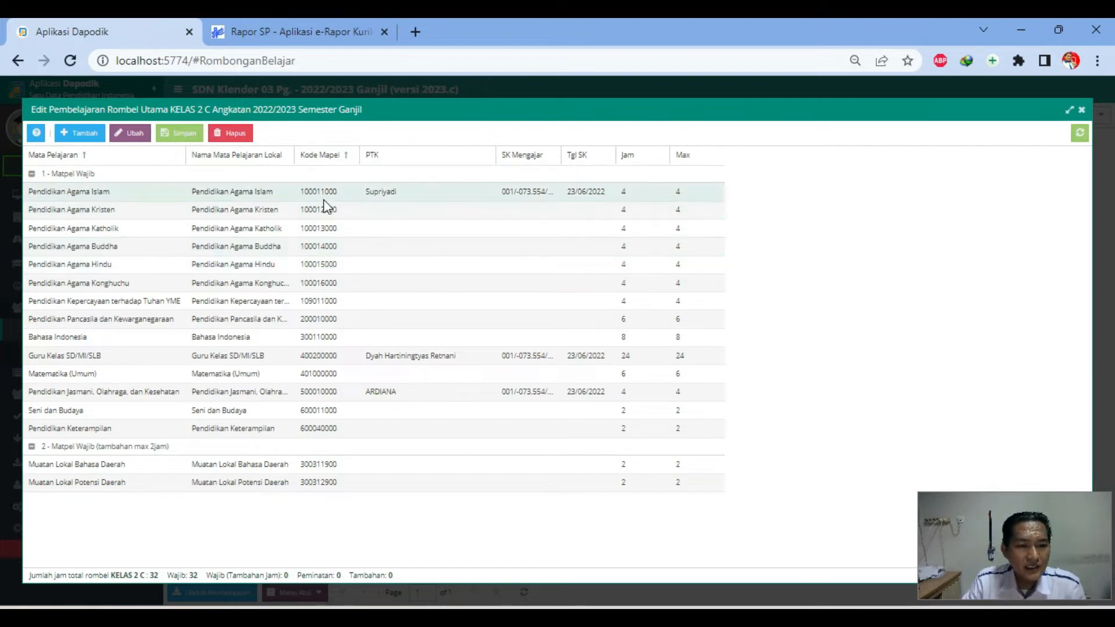
{"action": "left_click", "coordinate": [199, 199]}
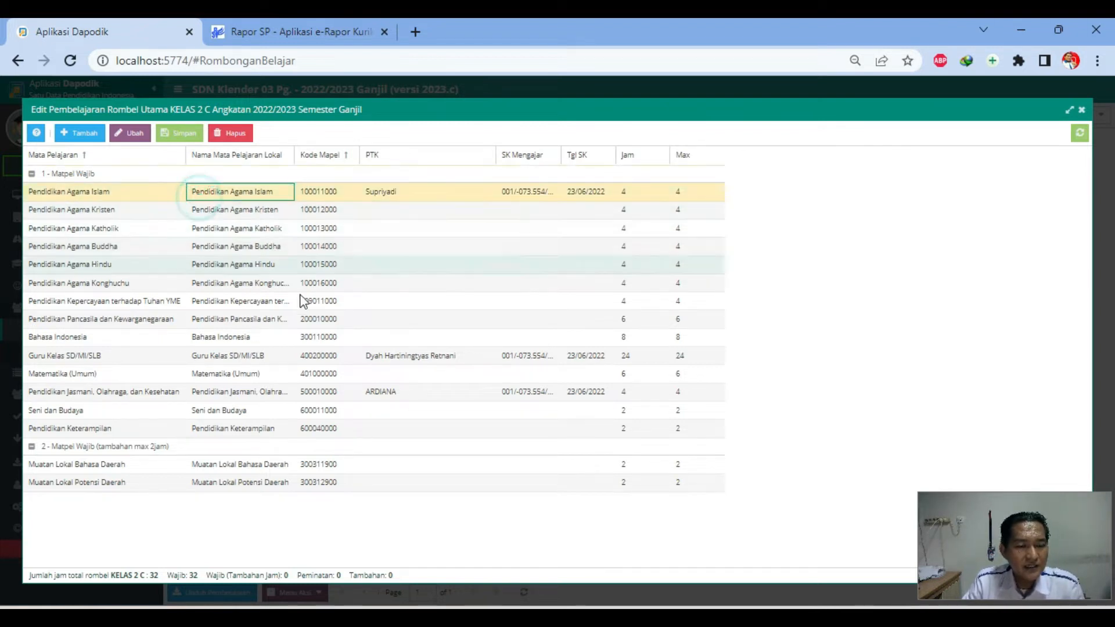
{"action": "left_click", "coordinate": [225, 358]}
{"action": "left_click", "coordinate": [231, 375]}
{"action": "left_click", "coordinate": [230, 388]}
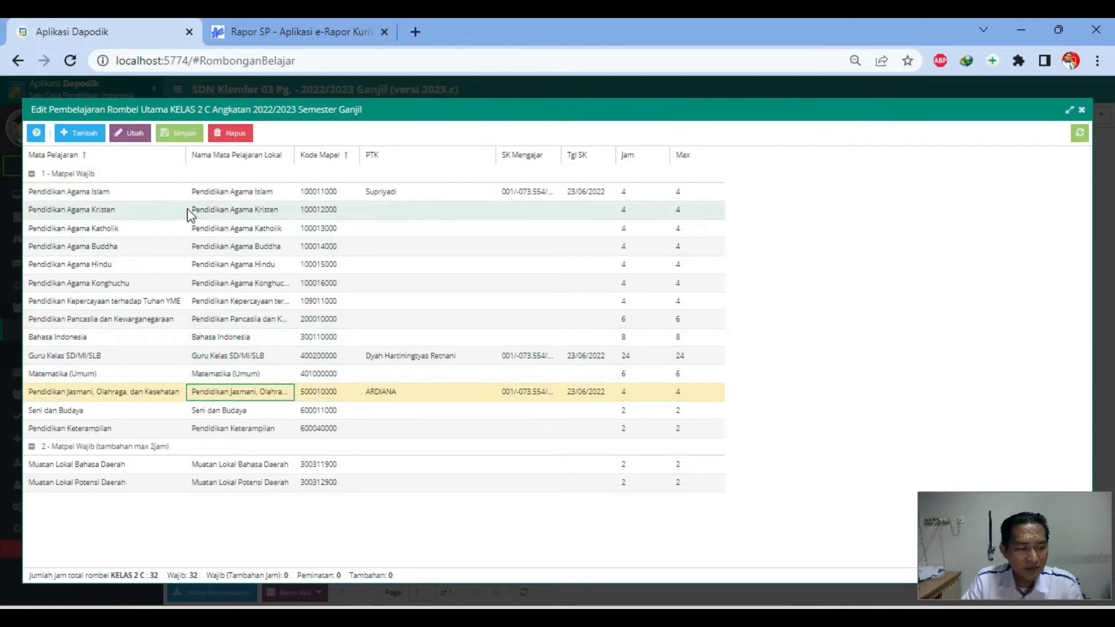
{"action": "left_click", "coordinate": [80, 137]}
{"action": "left_click", "coordinate": [491, 329]}
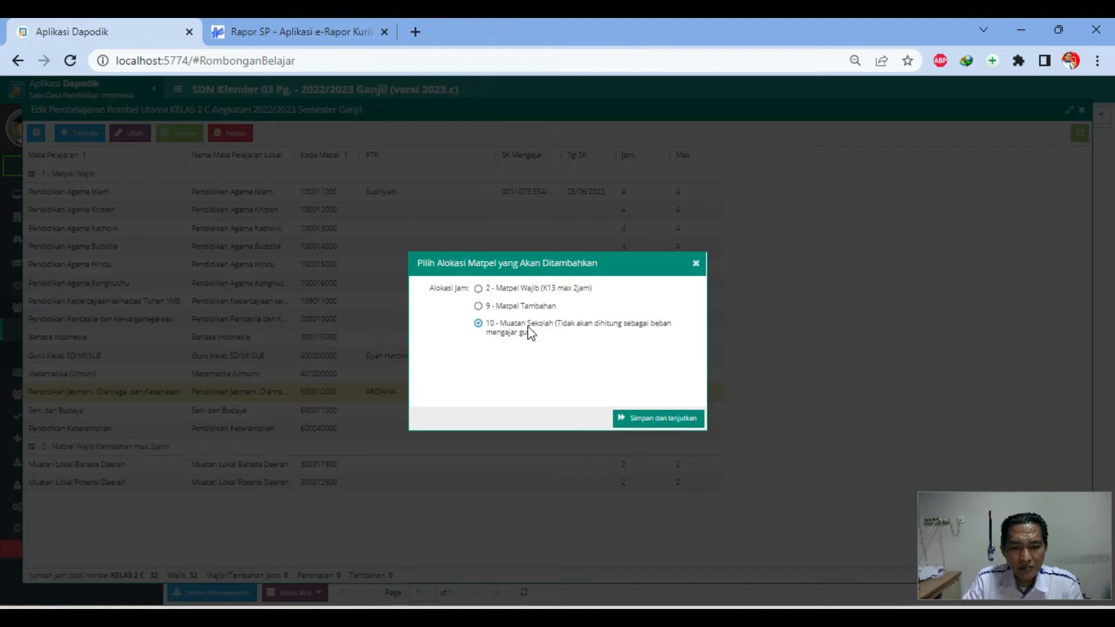
{"action": "left_click", "coordinate": [693, 422]}
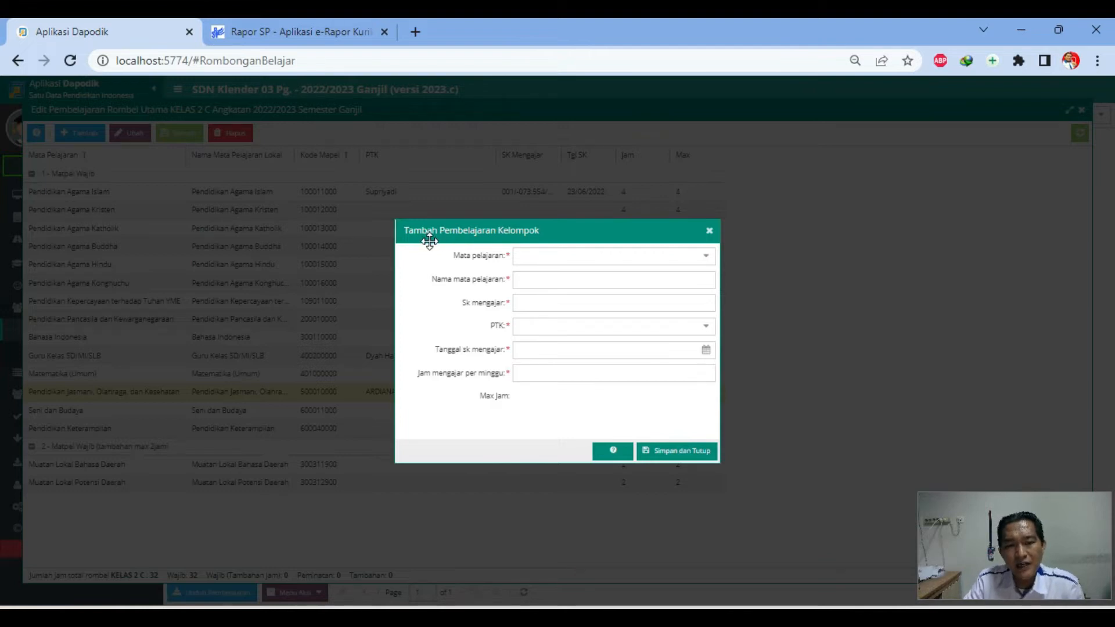
{"action": "left_click", "coordinate": [708, 231]}
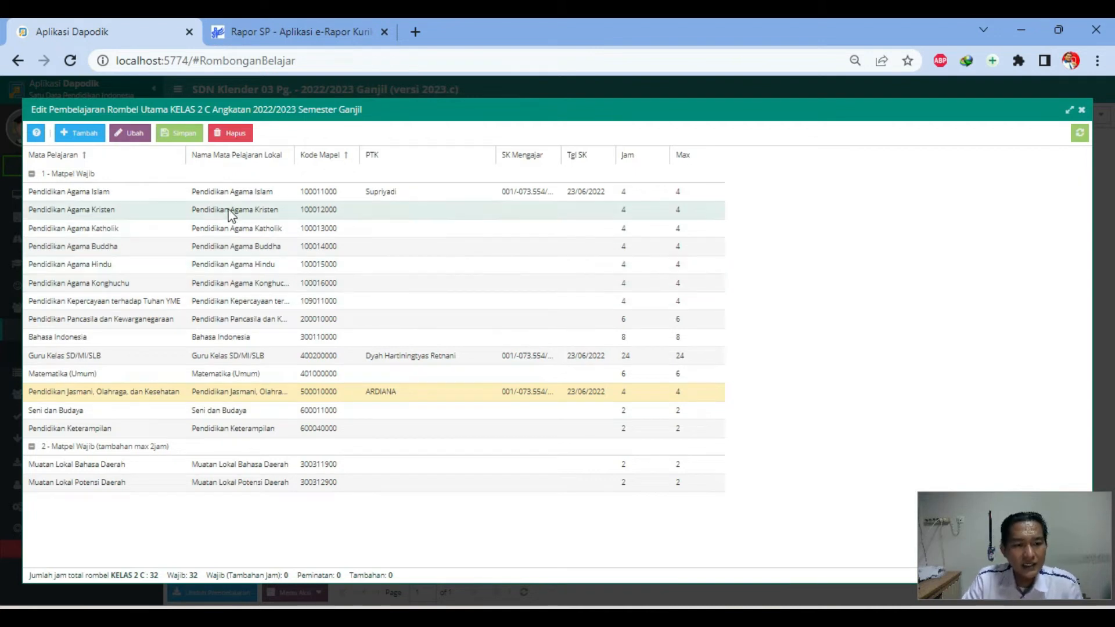
Review the Pendidikan Agama Kristen teacher and SK cells, leaving them unchanged
{"action": "left_click", "coordinate": [111, 214]}
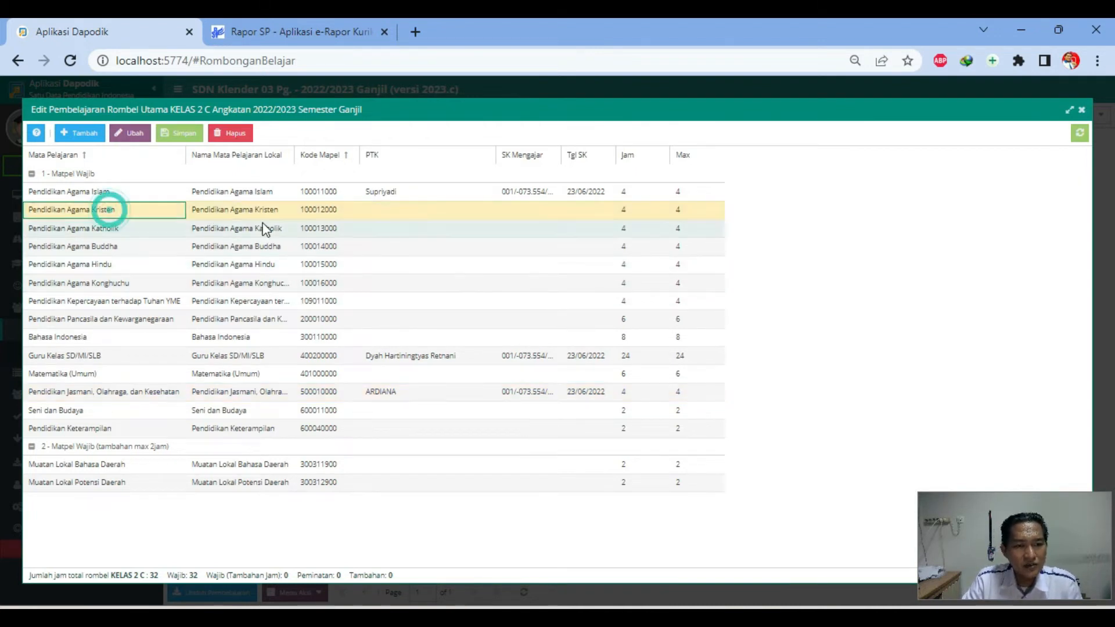
{"action": "double_click", "coordinate": [394, 215]}
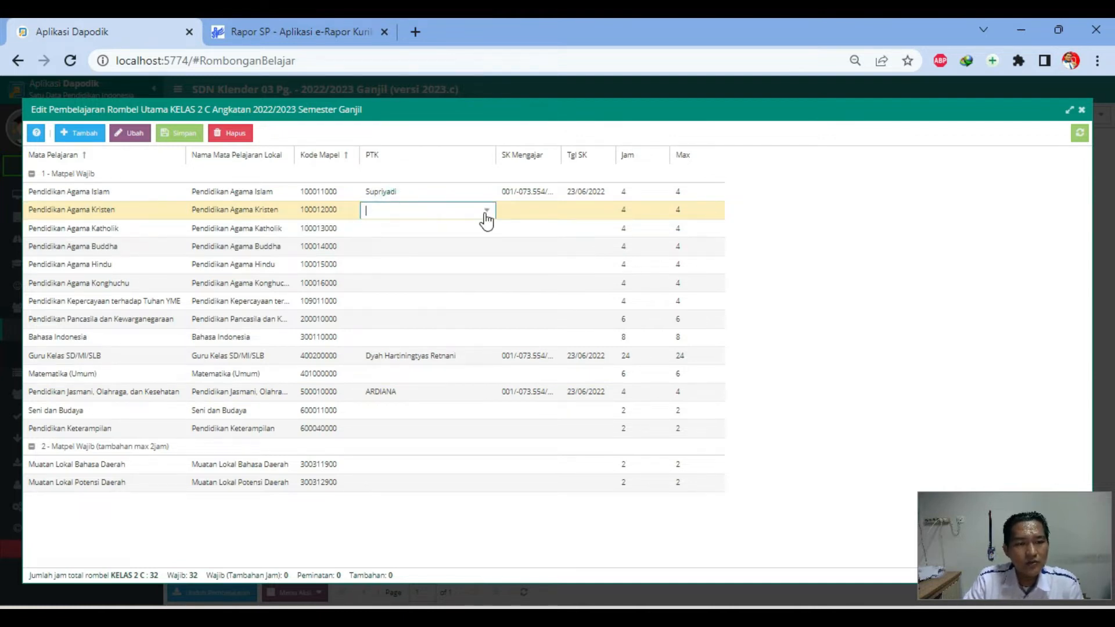
{"action": "left_click", "coordinate": [513, 212]}
{"action": "left_click", "coordinate": [442, 212]}
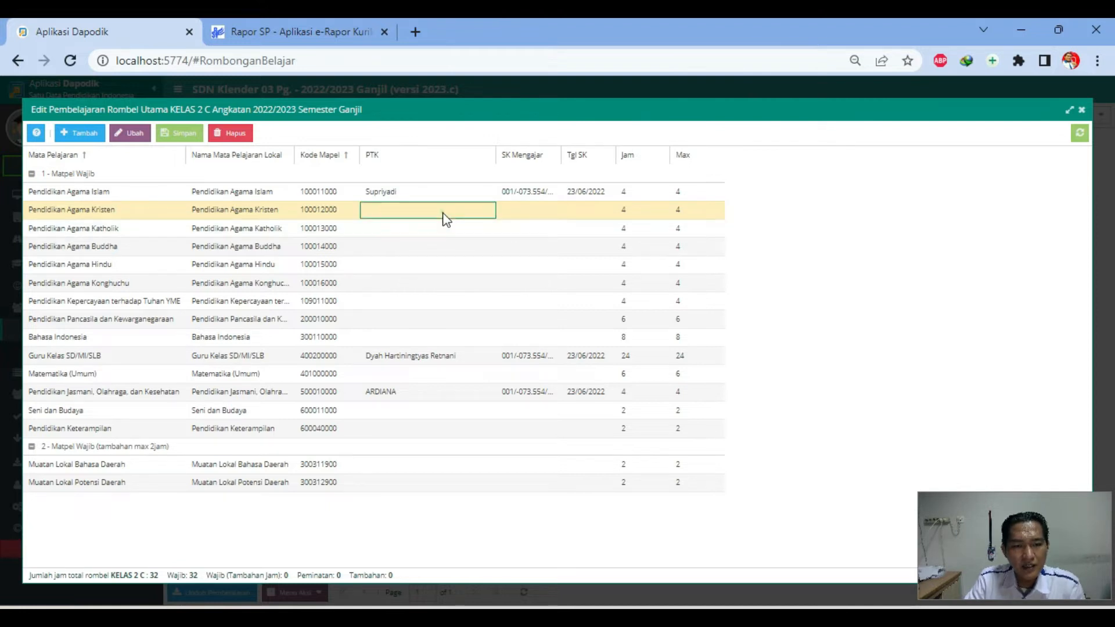
{"action": "left_click", "coordinate": [537, 206]}
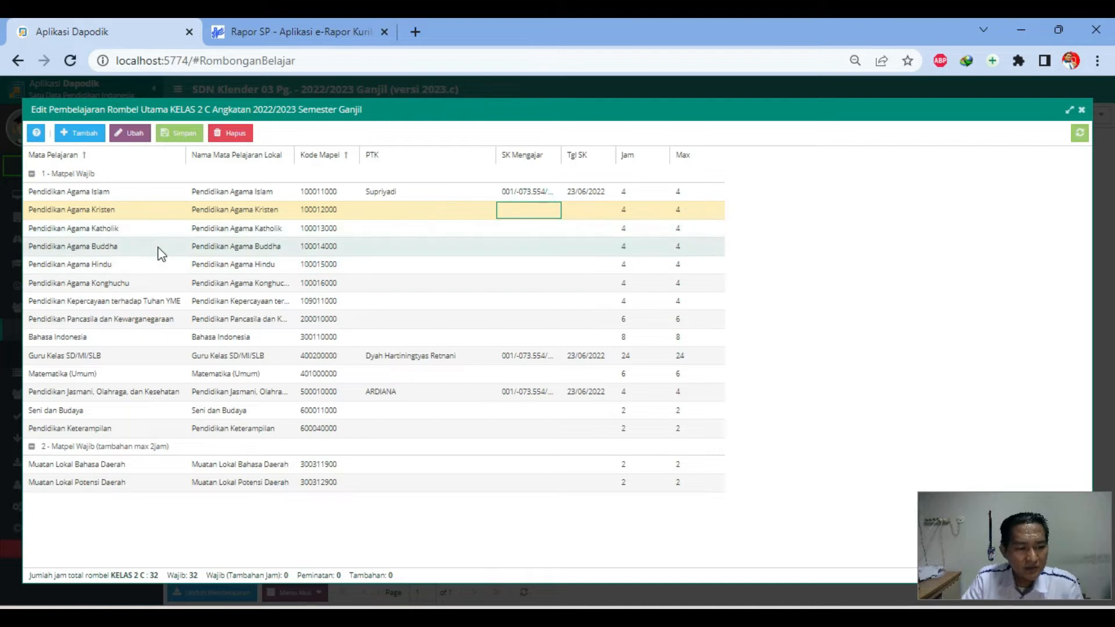
Assign the class teacher to Pendidikan Pancasila dan Kewarganegaraan
{"action": "left_click", "coordinate": [78, 321]}
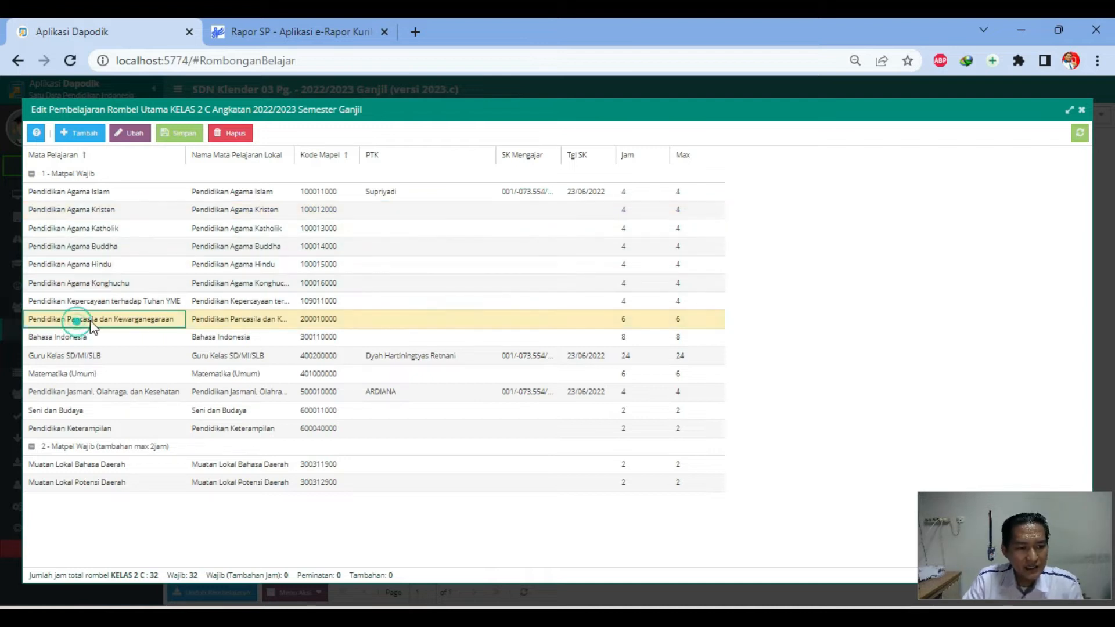
{"action": "double_click", "coordinate": [424, 322]}
{"action": "left_click", "coordinate": [485, 320]}
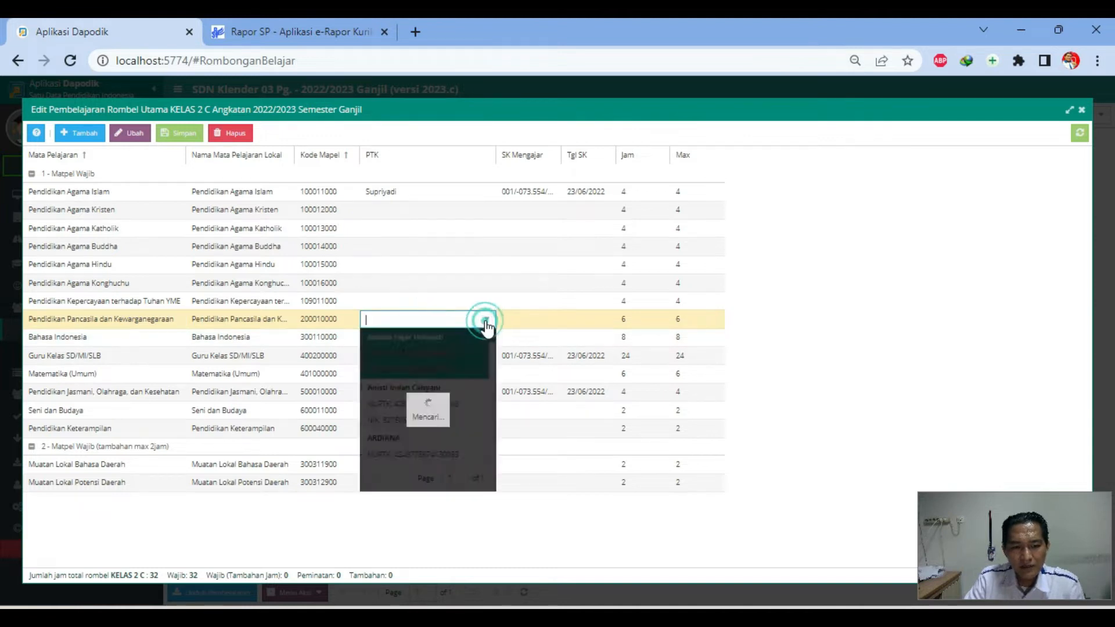
{"action": "type", "text": "dyah"}
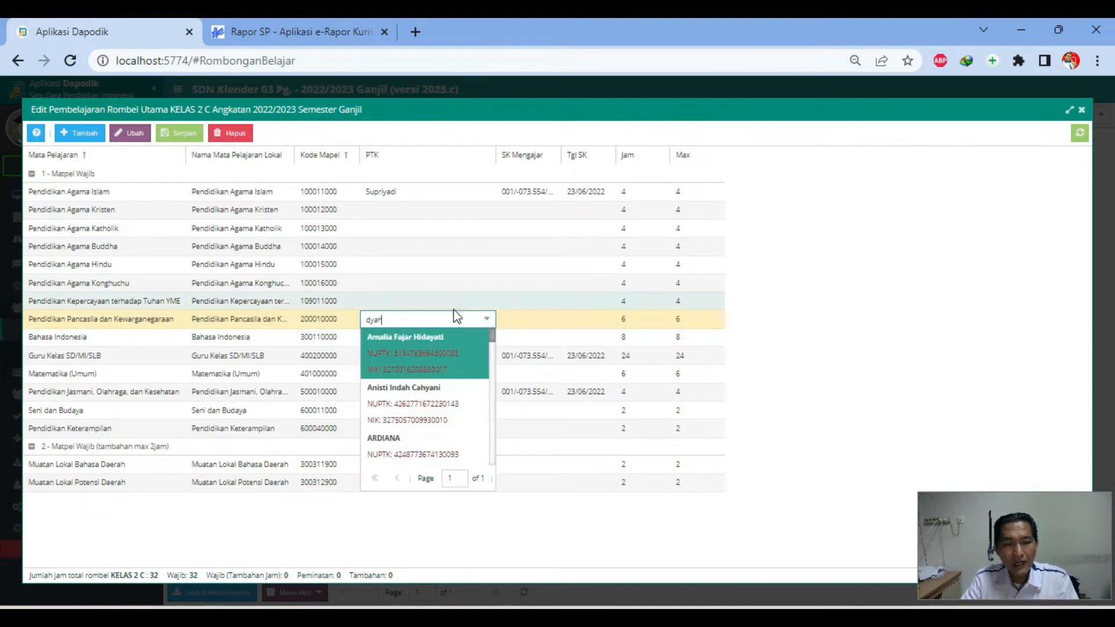
{"action": "left_click", "coordinate": [417, 361]}
{"action": "left_click", "coordinate": [522, 322]}
Copy the Guru Kelas SK number and SK date 23/06/2022 into the Pancasila row
{"action": "double_click", "coordinate": [516, 357]}
{"action": "key", "text": "ctrl+a"}
{"action": "double_click", "coordinate": [512, 320]}
{"action": "type", "text": "001/-073.554/..."}
{"action": "left_click", "coordinate": [580, 356]}
{"action": "double_click", "coordinate": [581, 357]}
{"action": "key", "text": "ctrl+a"}
{"action": "key", "text": "ctrl+c"}
{"action": "double_click", "coordinate": [579, 321]}
{"action": "key", "text": "ctrl+v"}
{"action": "left_click", "coordinate": [519, 355]}
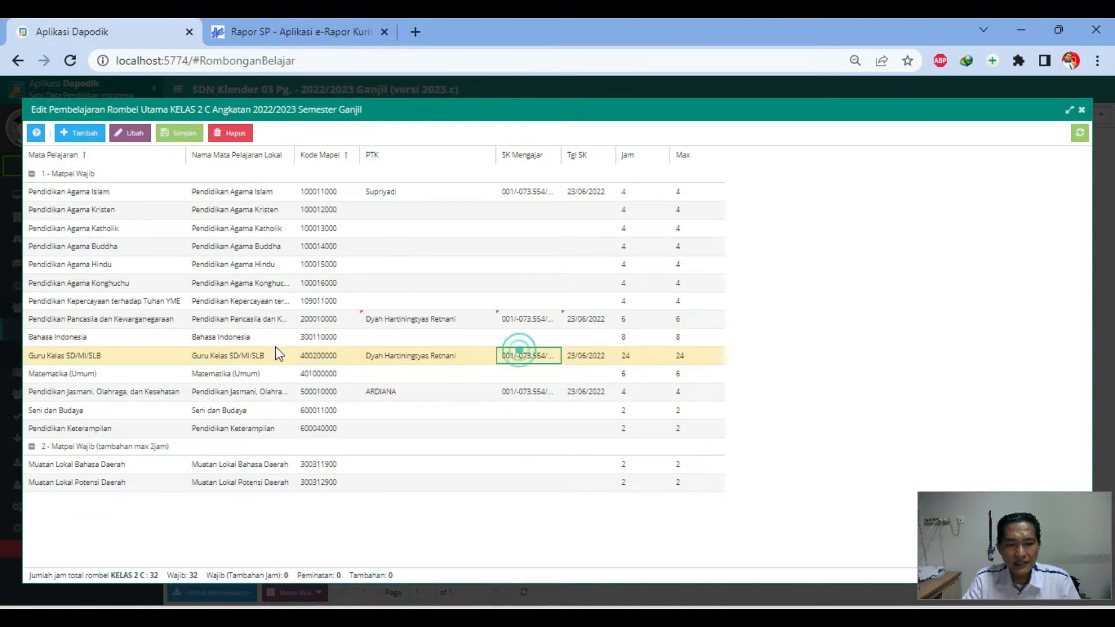
Give Bahasa Indonesia the class teacher, the Pancasila SK number and SK date 23/06/2022
{"action": "left_click", "coordinate": [380, 331]}
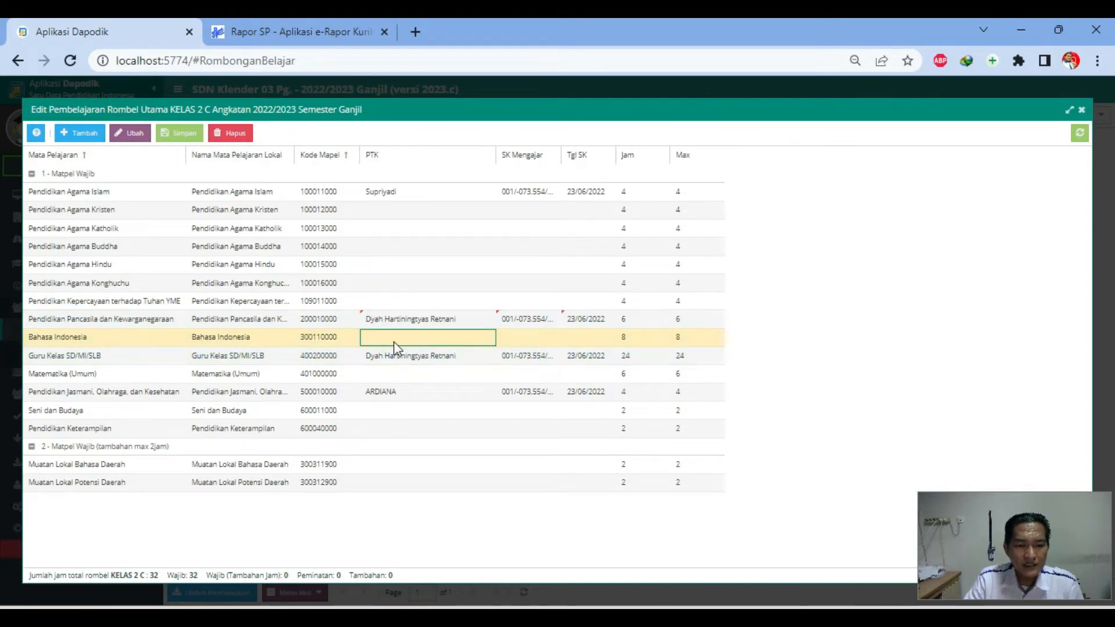
{"action": "double_click", "coordinate": [427, 339]}
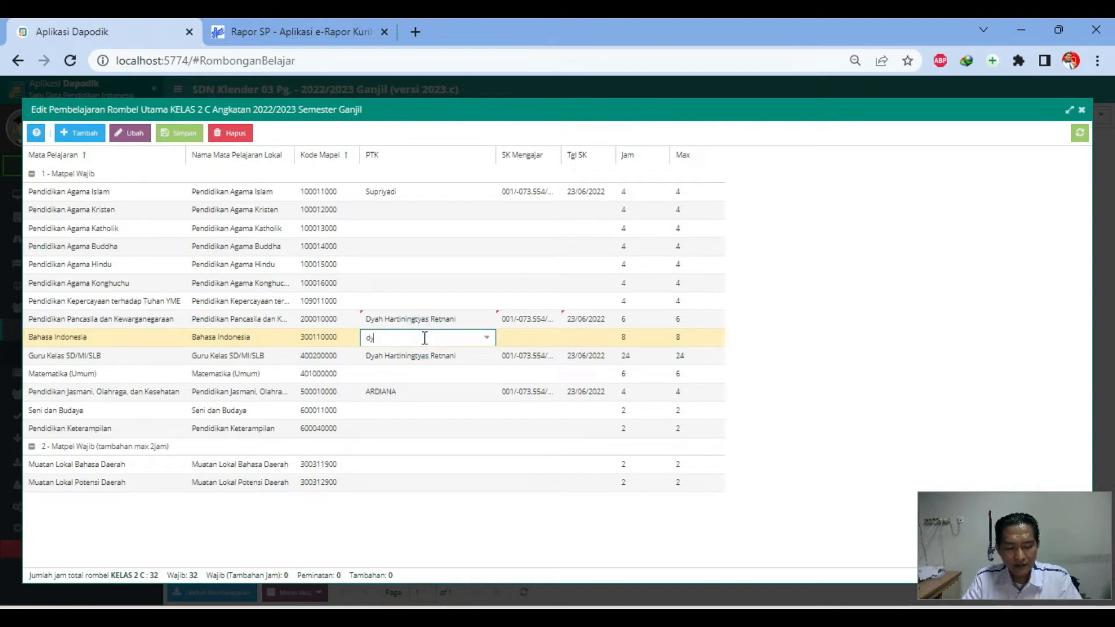
{"action": "left_click", "coordinate": [406, 355]}
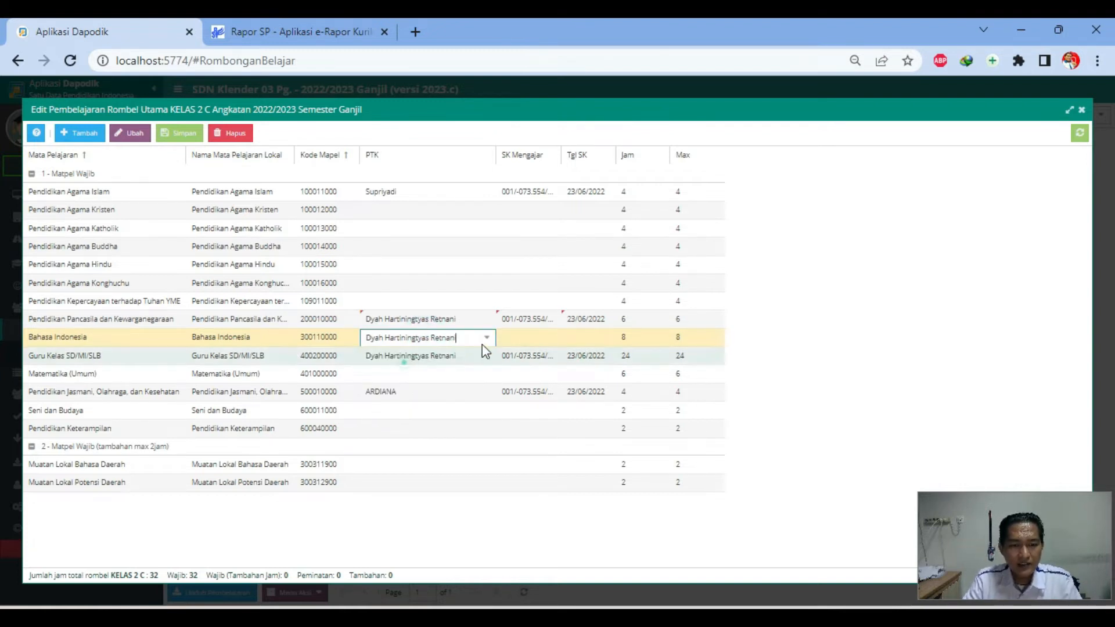
{"action": "left_click", "coordinate": [517, 325]}
{"action": "double_click", "coordinate": [517, 323]}
{"action": "key", "text": "ctrl+a"}
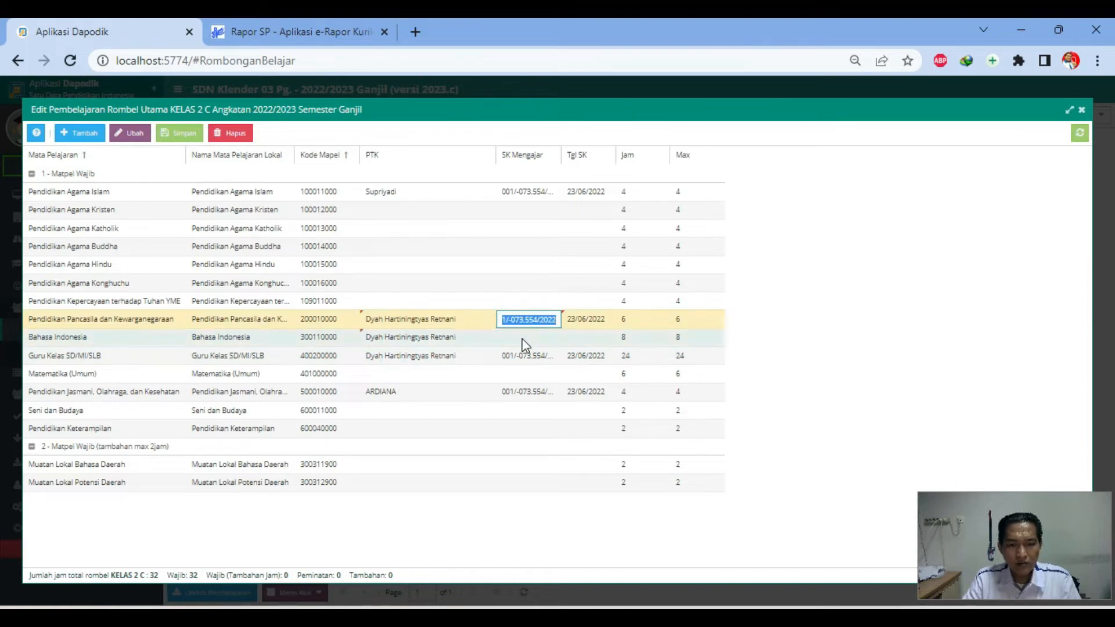
{"action": "double_click", "coordinate": [524, 340]}
{"action": "key", "text": "ctrl+v"}
{"action": "left_click", "coordinate": [579, 339]}
{"action": "double_click", "coordinate": [582, 323]}
{"action": "key", "text": "ctrl+a"}
{"action": "key", "text": "ctrl+c"}
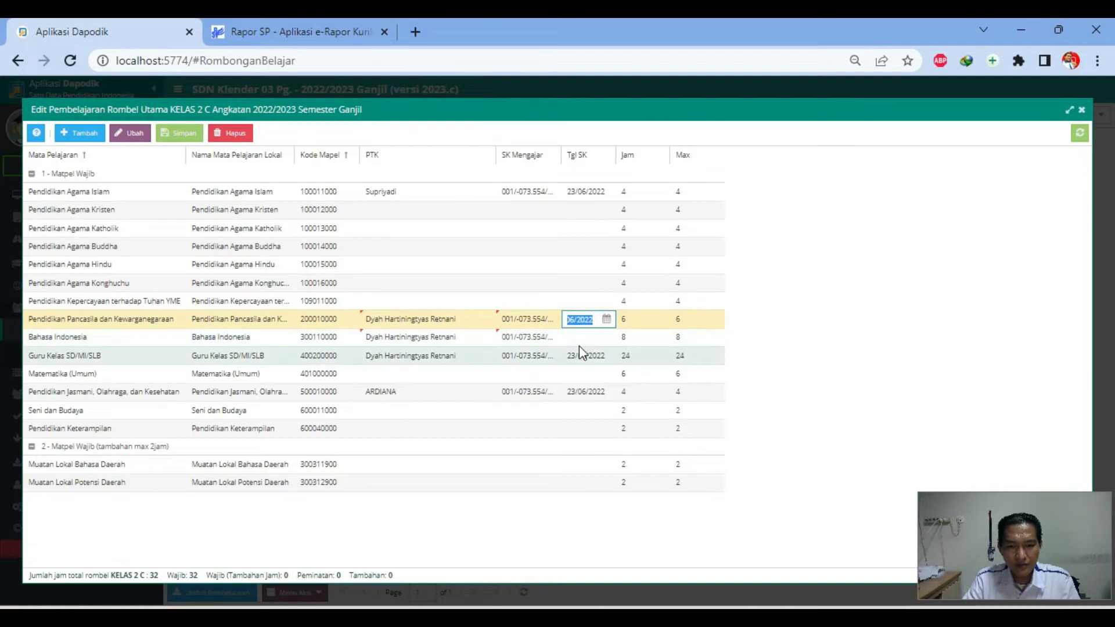
{"action": "left_click", "coordinate": [584, 340]}
{"action": "double_click", "coordinate": [584, 339]}
{"action": "key", "text": "ctrl+v"}
Give Matematika (Umum) the class teacher, the Guru Kelas SK number and 23/06/2022 date
{"action": "left_click", "coordinate": [410, 377]}
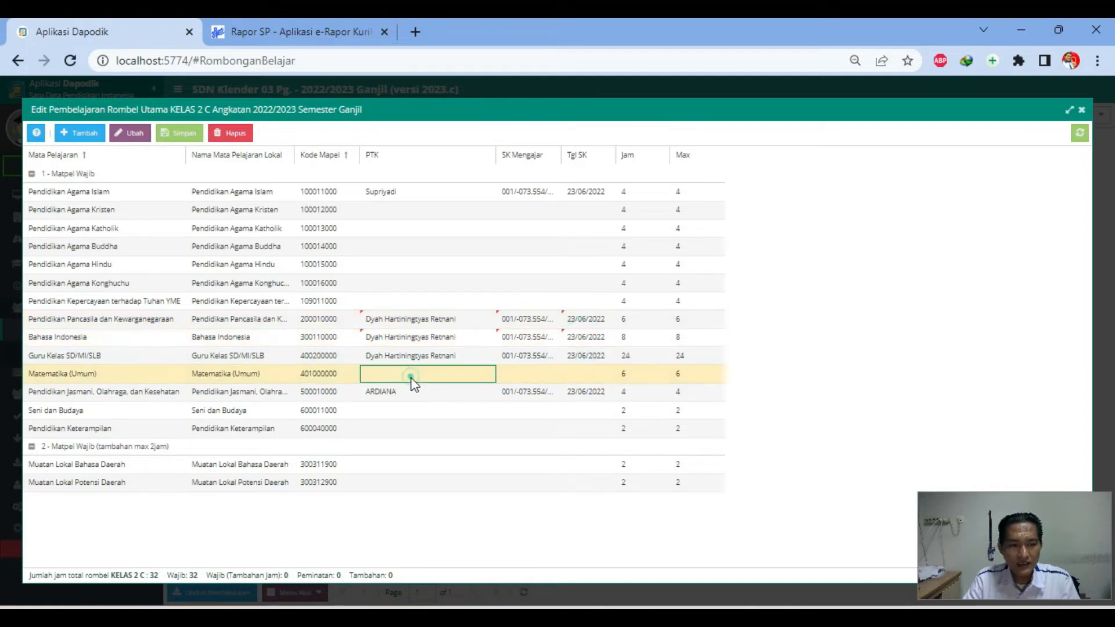
{"action": "double_click", "coordinate": [387, 374]}
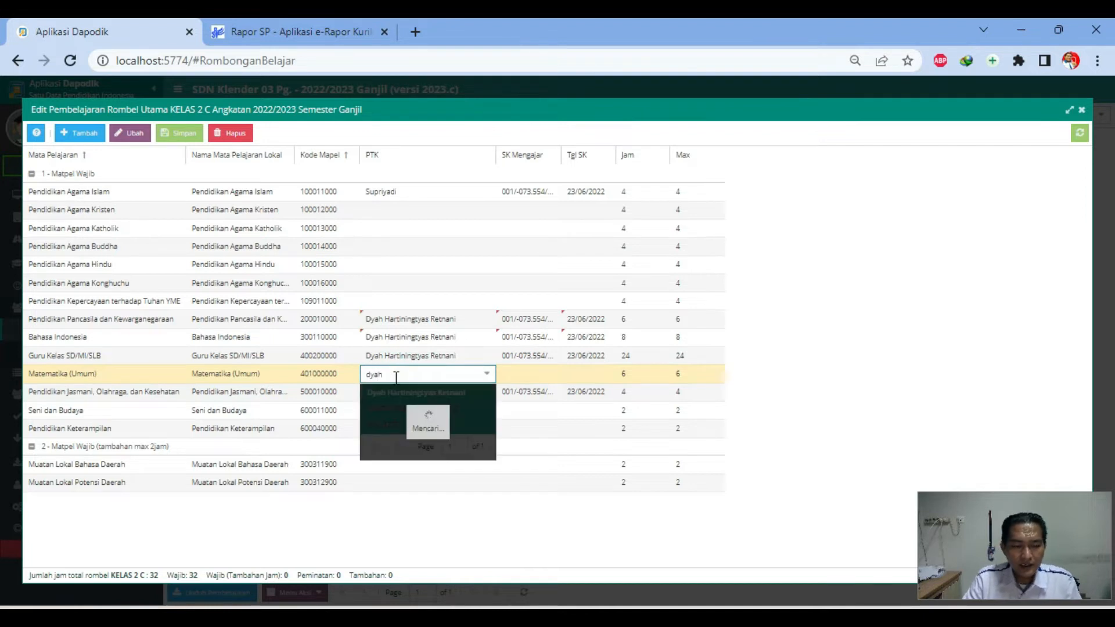
{"action": "left_click", "coordinate": [406, 391]}
{"action": "left_click", "coordinate": [518, 375]}
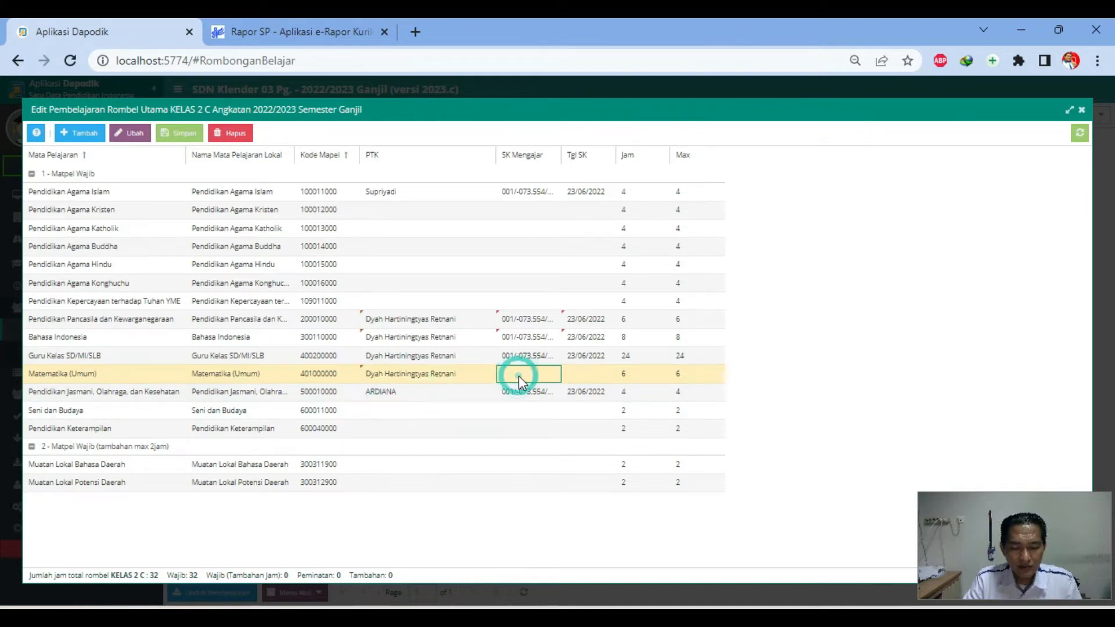
{"action": "double_click", "coordinate": [517, 357]}
{"action": "key", "text": "ctrl+a"}
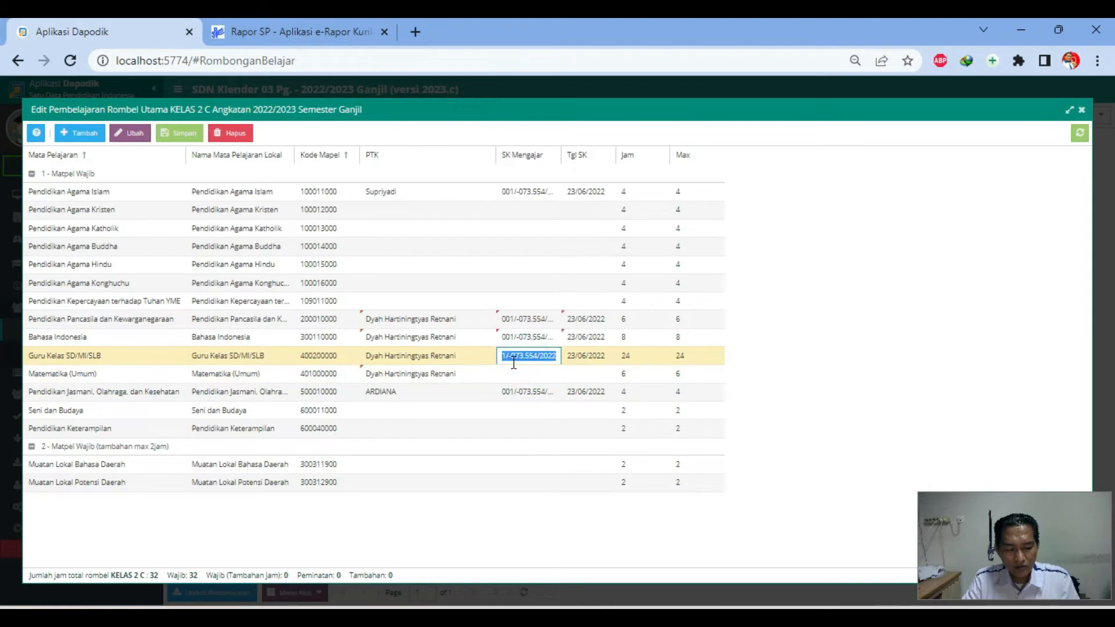
{"action": "key", "text": "ctrl+c"}
{"action": "double_click", "coordinate": [514, 371]}
{"action": "key", "text": "ctrl+v"}
{"action": "double_click", "coordinate": [580, 355]}
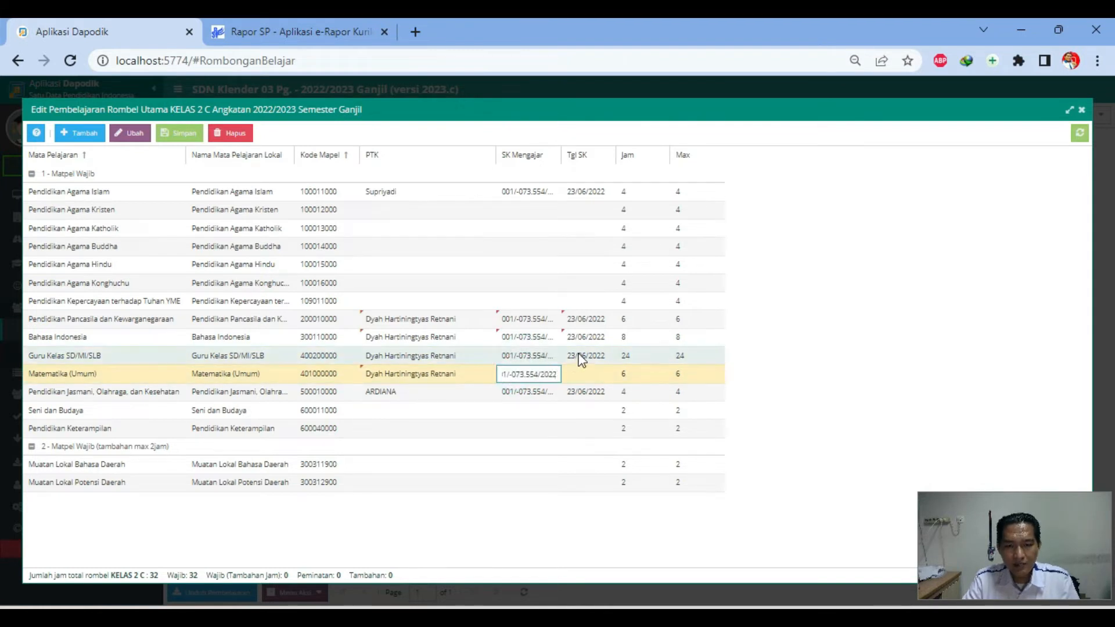
{"action": "key", "text": "ctrl+a"}
{"action": "key", "text": "ctrl+c"}
{"action": "double_click", "coordinate": [579, 373]}
{"action": "key", "text": "ctrl+v"}
Give Seni dan Budaya the class teacher, shared SK number and 23/06/2022, then save
{"action": "double_click", "coordinate": [416, 412]}
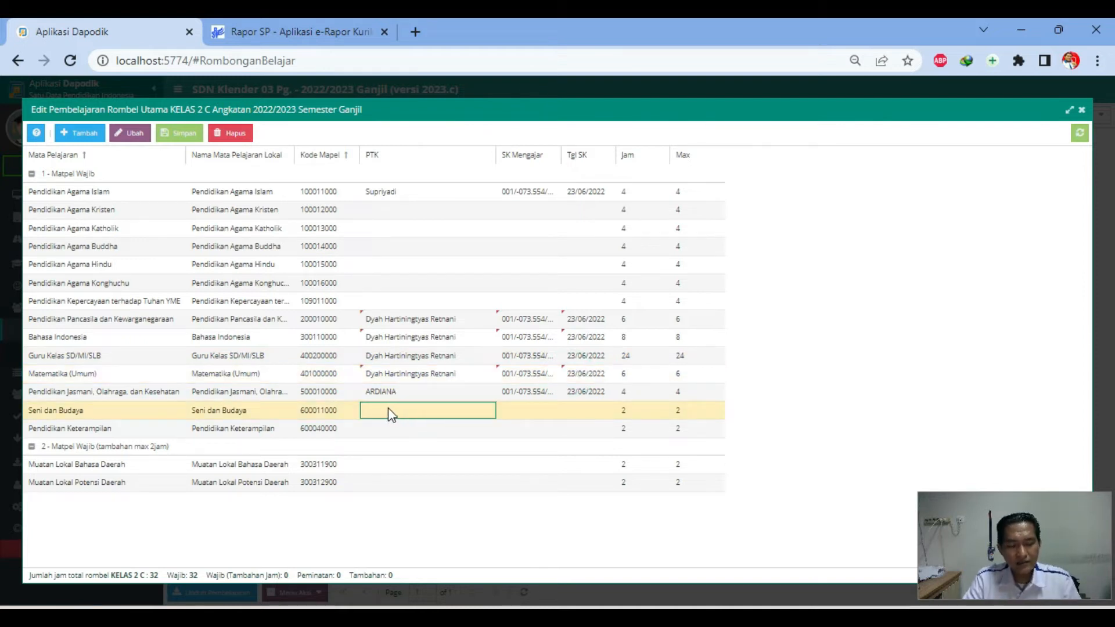
{"action": "type", "text": "dyah"}
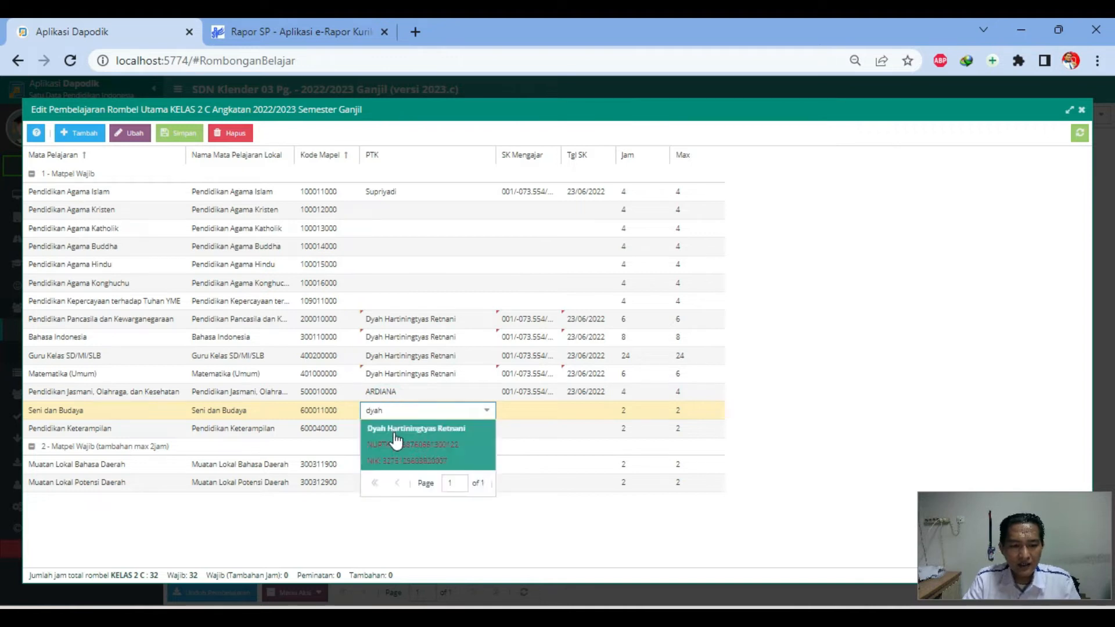
{"action": "left_click", "coordinate": [392, 428]}
{"action": "double_click", "coordinate": [524, 392]}
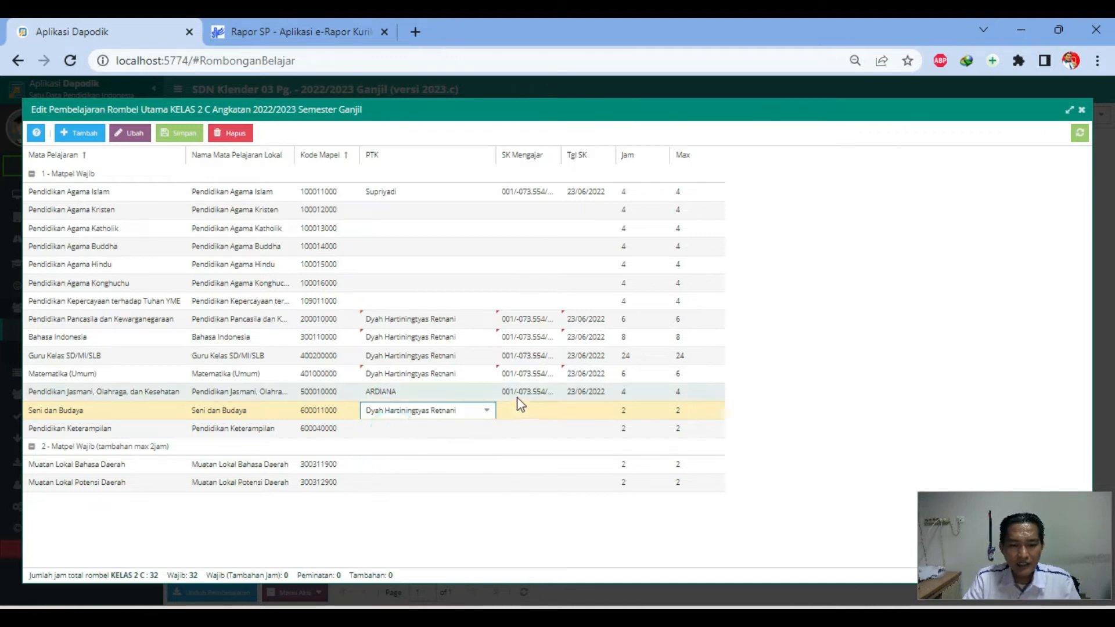
{"action": "key", "text": "ctrl+a"}
{"action": "double_click", "coordinate": [523, 410]}
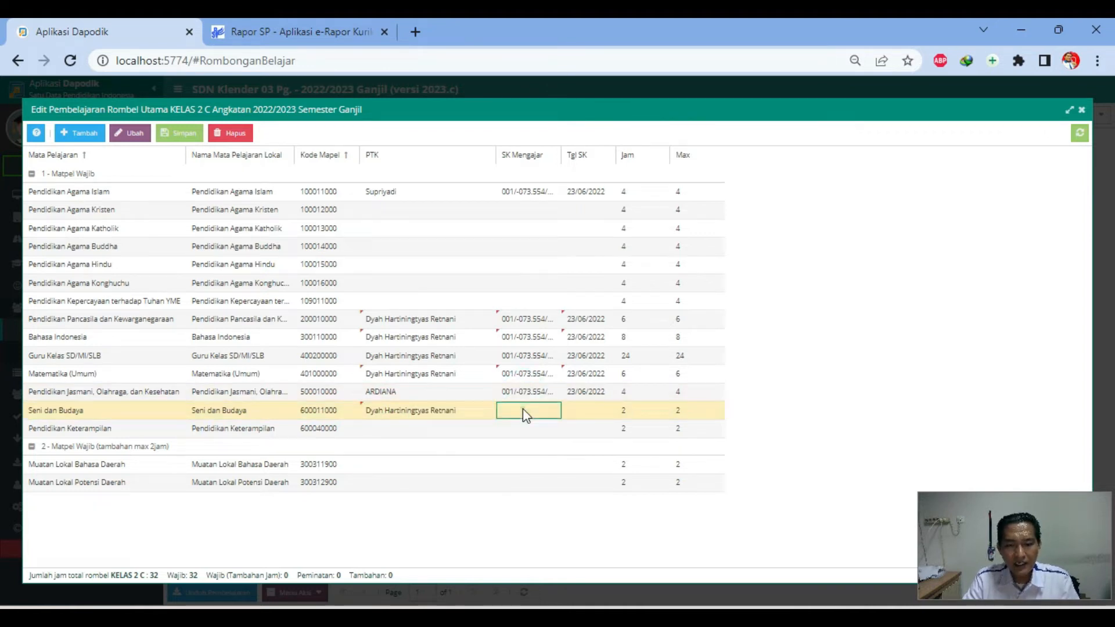
{"action": "key", "text": "ctrl+v"}
{"action": "double_click", "coordinate": [583, 392]}
{"action": "key", "text": "ctrl+a"}
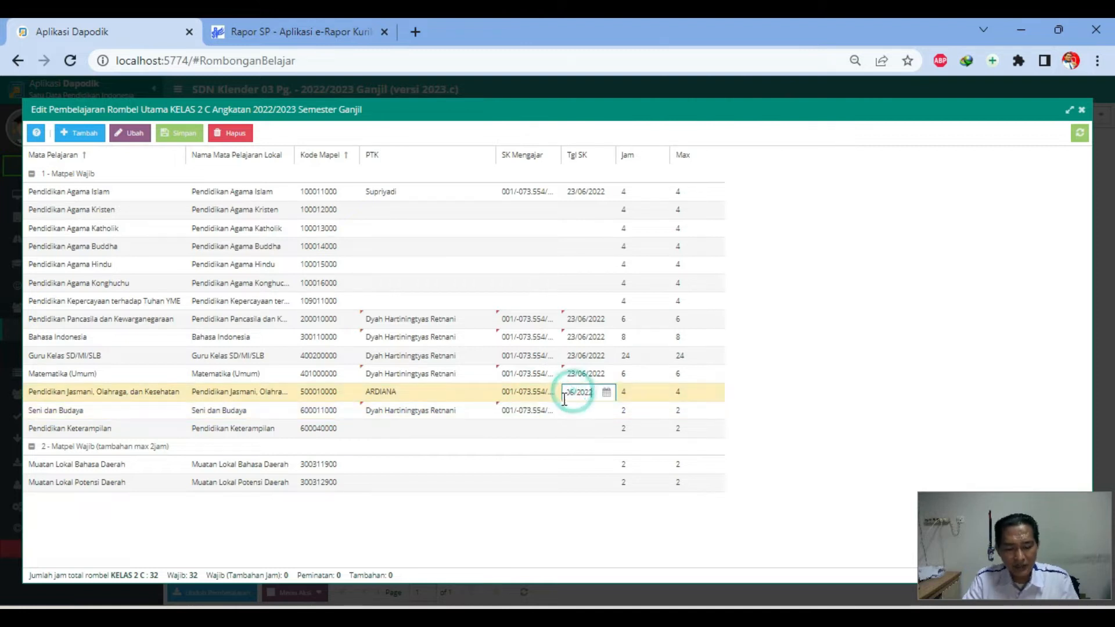
{"action": "double_click", "coordinate": [574, 412]}
{"action": "key", "text": "ctrl+v"}
{"action": "left_click", "coordinate": [523, 412]}
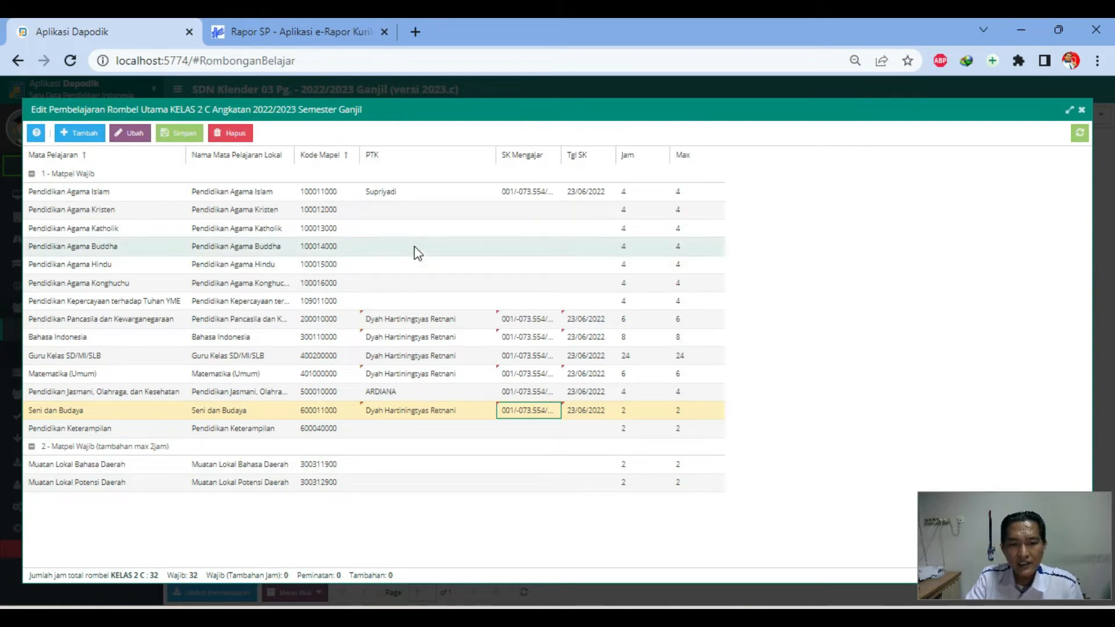
{"action": "left_click", "coordinate": [179, 133]}
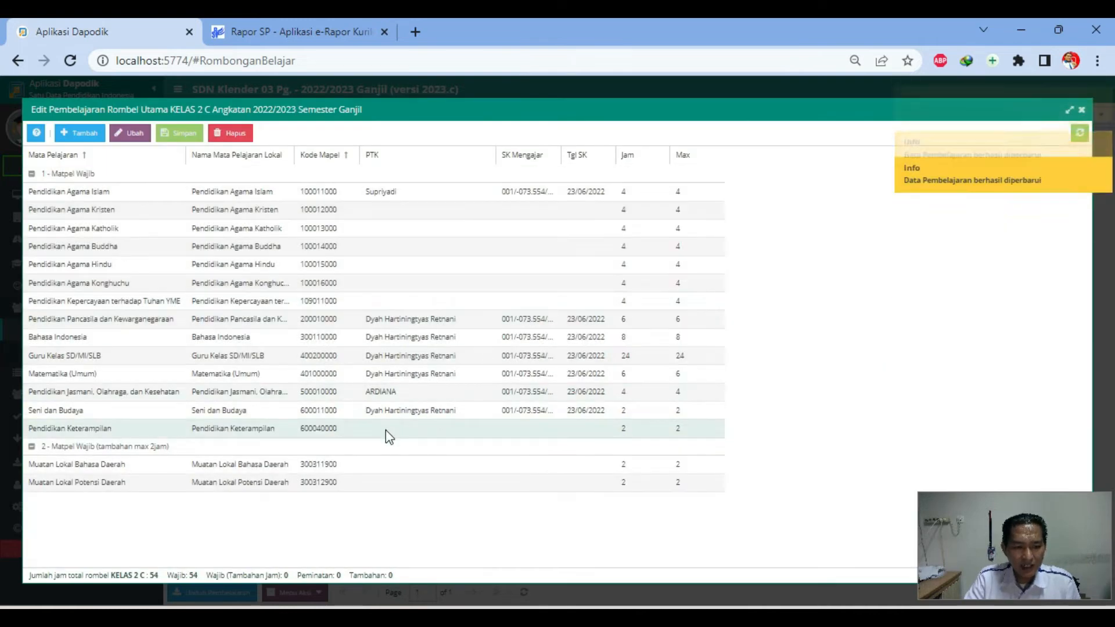
Abandon adding Bahasa Inggris as Muatan Sekolah, close the KELAS 2 C editor, switch to Rapor SP
{"action": "left_click", "coordinate": [79, 134]}
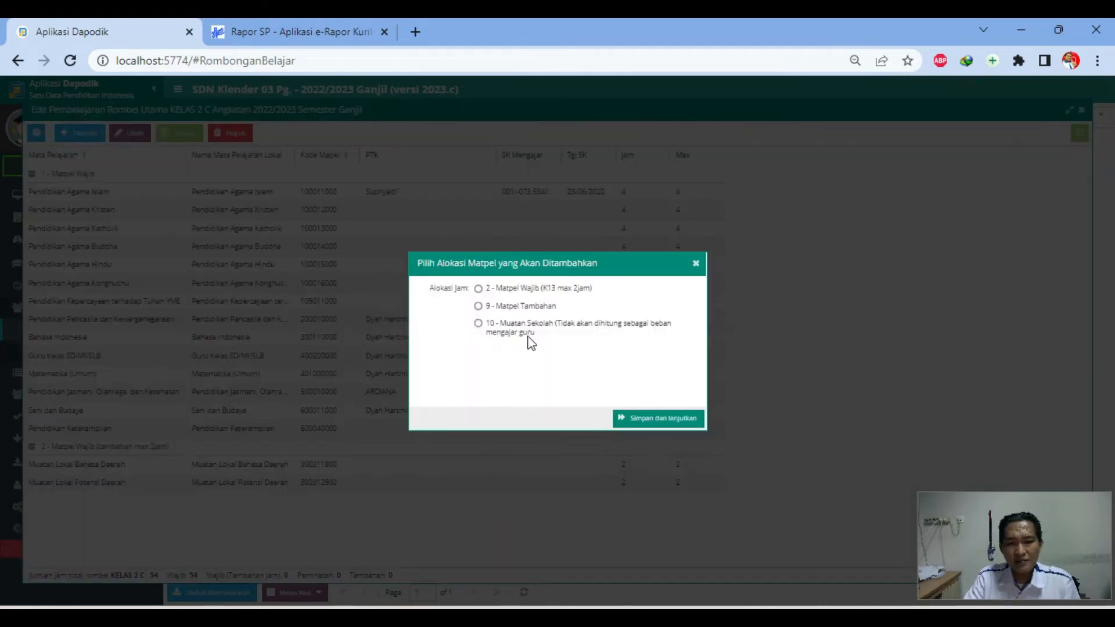
{"action": "left_click", "coordinate": [657, 427]}
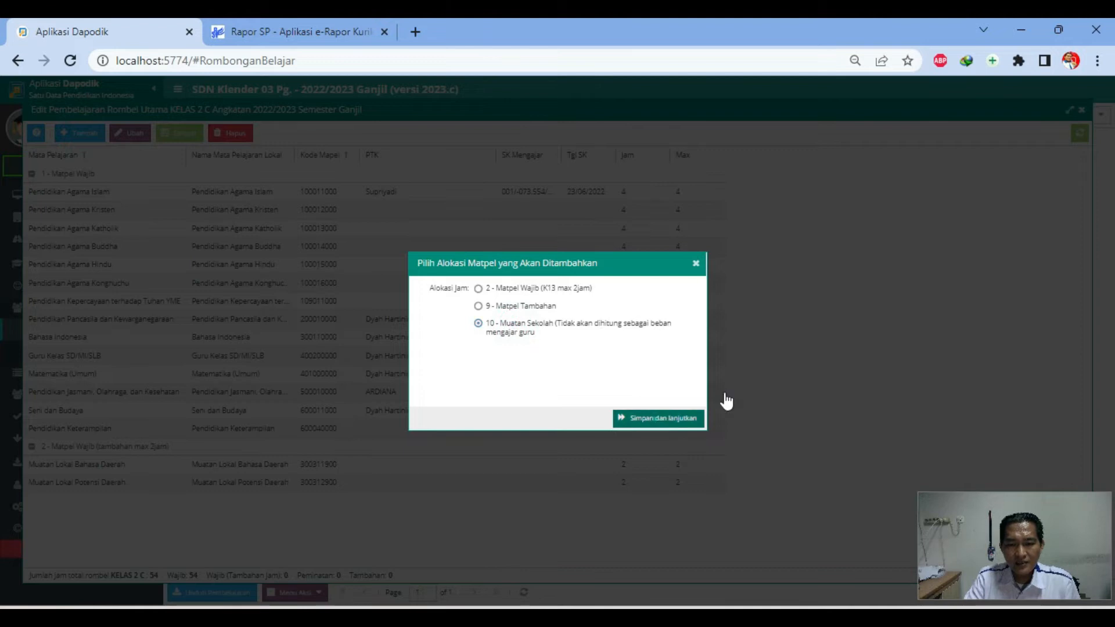
{"action": "left_click", "coordinate": [601, 257]}
{"action": "type", "text": "bahas"}
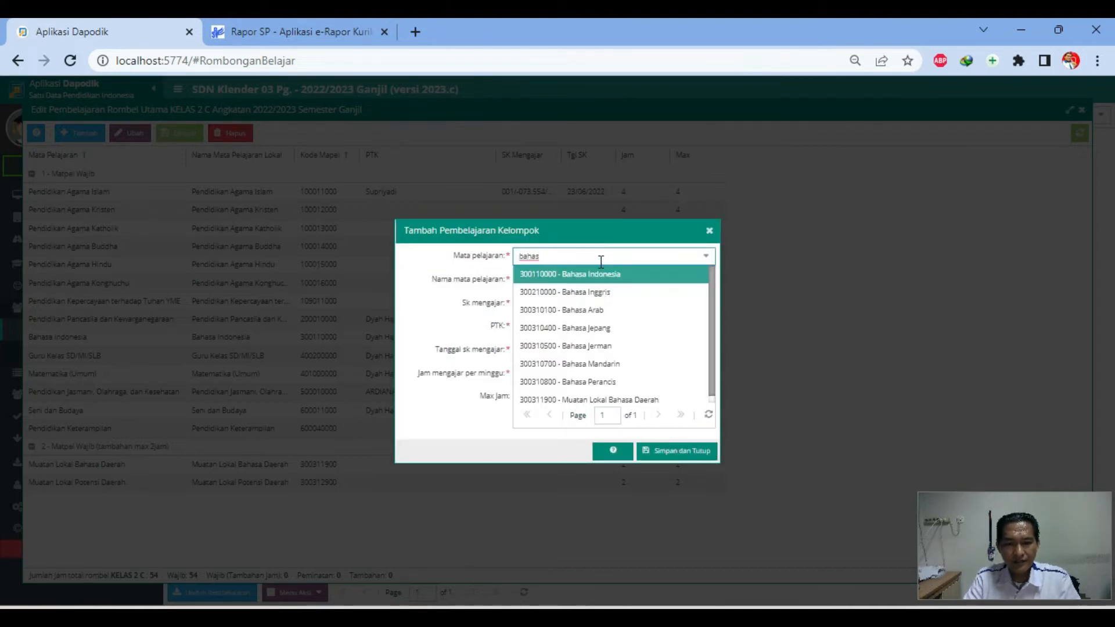
{"action": "left_click", "coordinate": [614, 291]}
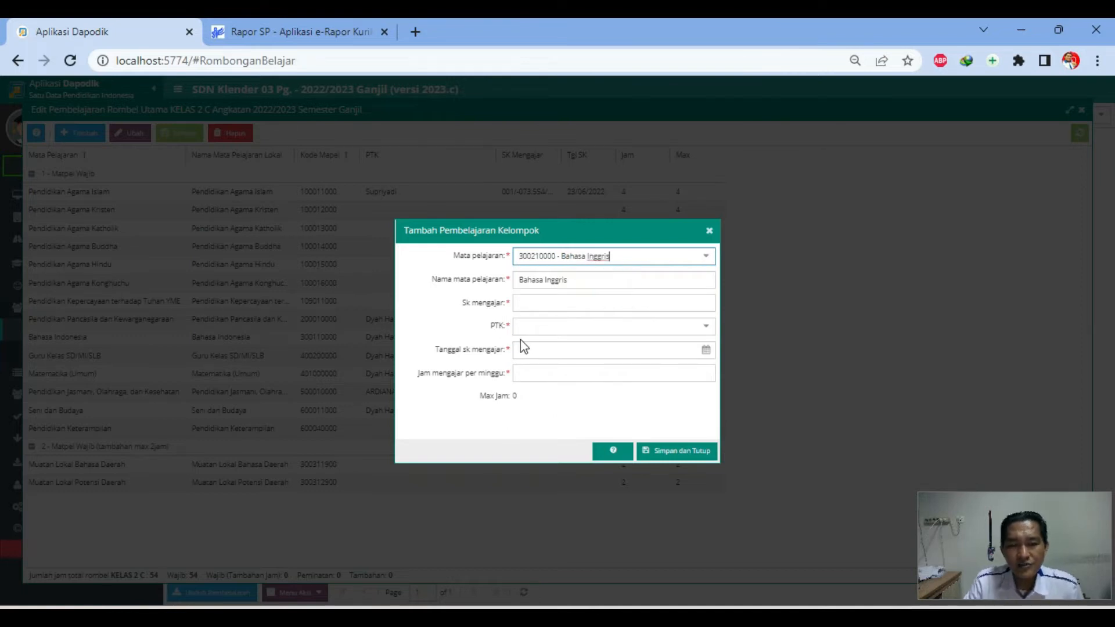
{"action": "left_click", "coordinate": [709, 231]}
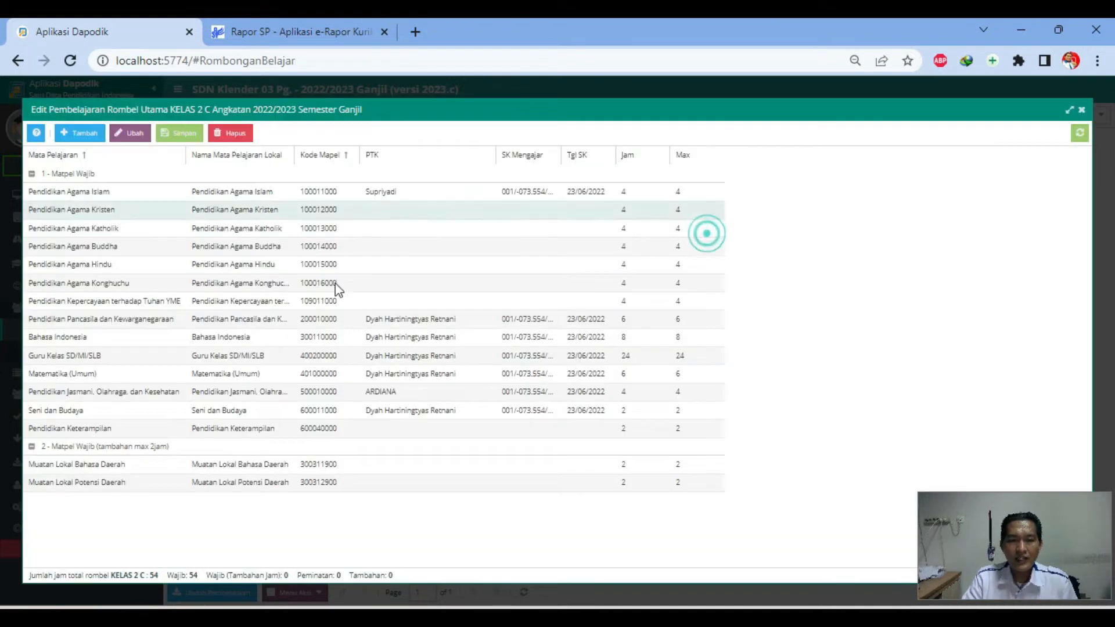
{"action": "left_click", "coordinate": [1081, 111]}
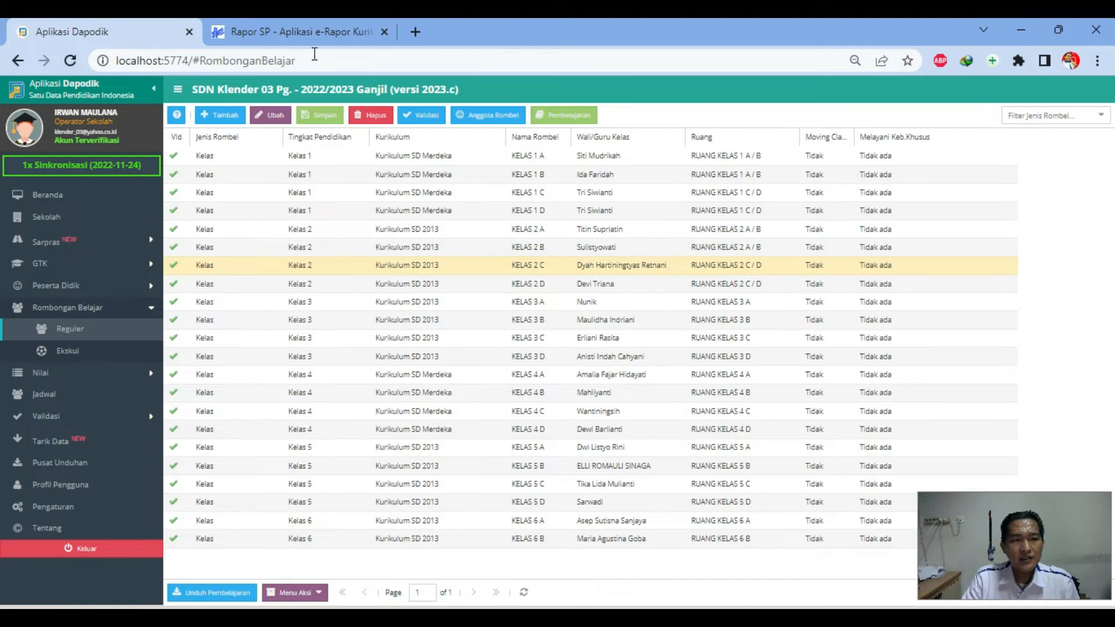
{"action": "left_click", "coordinate": [313, 30]}
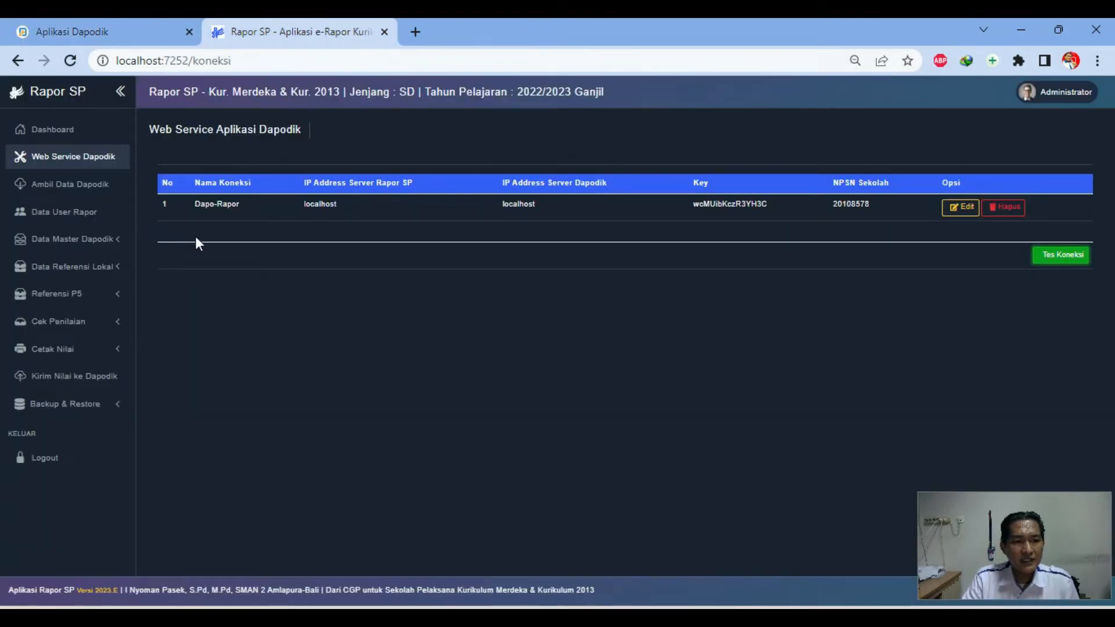
Check the Rapor SP dashboard and Web Service Dapodik settings, then open Ambil Data Dapodik
{"action": "left_click", "coordinate": [61, 130]}
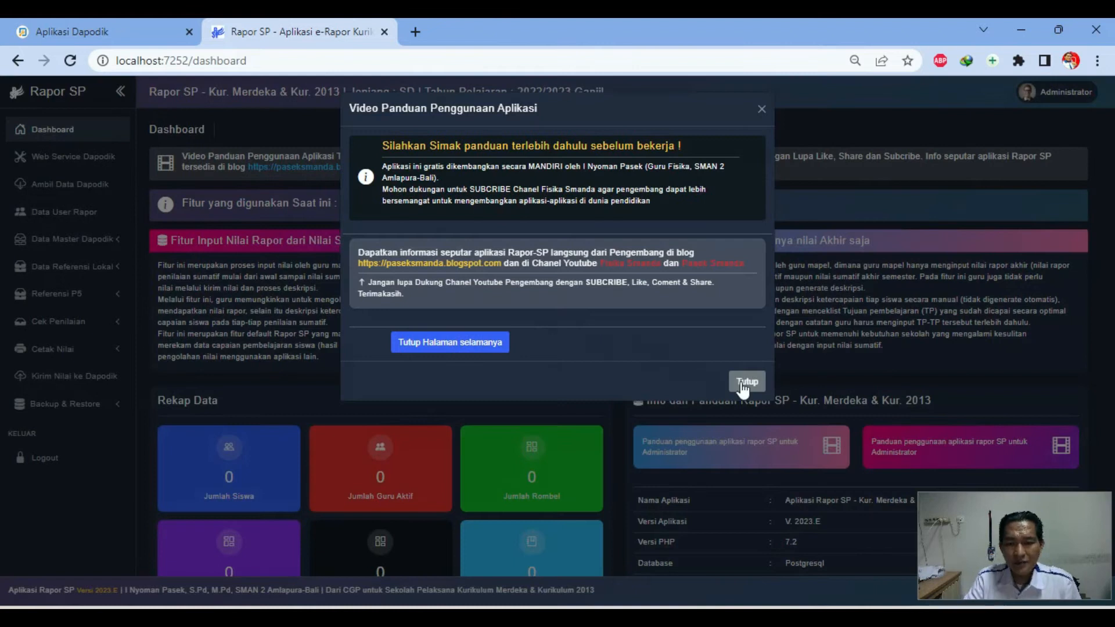
{"action": "left_click", "coordinate": [746, 382]}
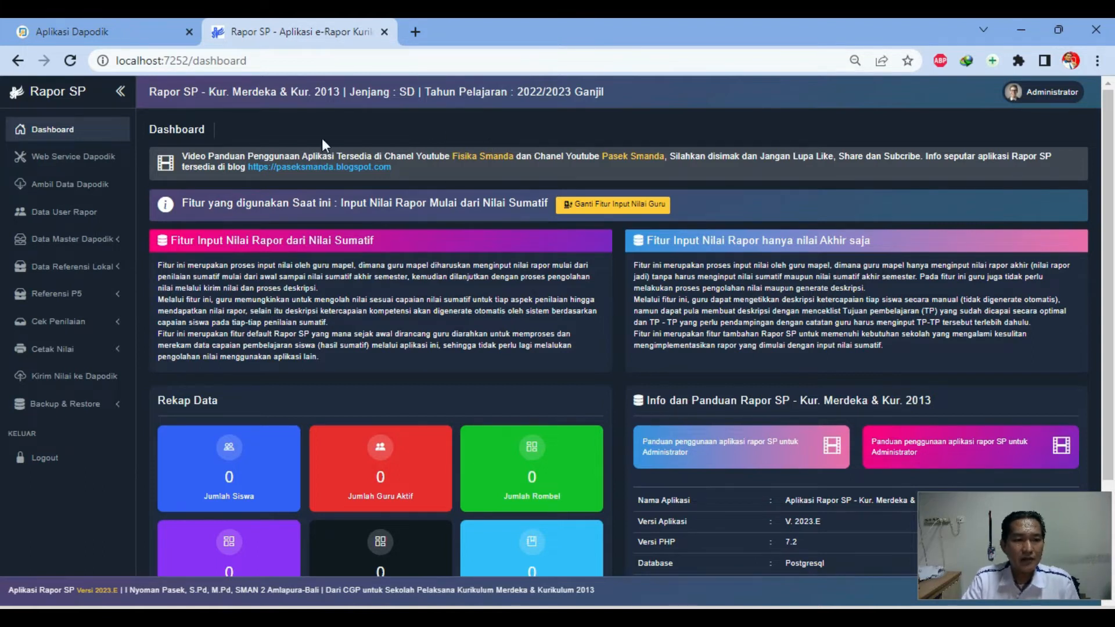
{"action": "left_click", "coordinate": [84, 166]}
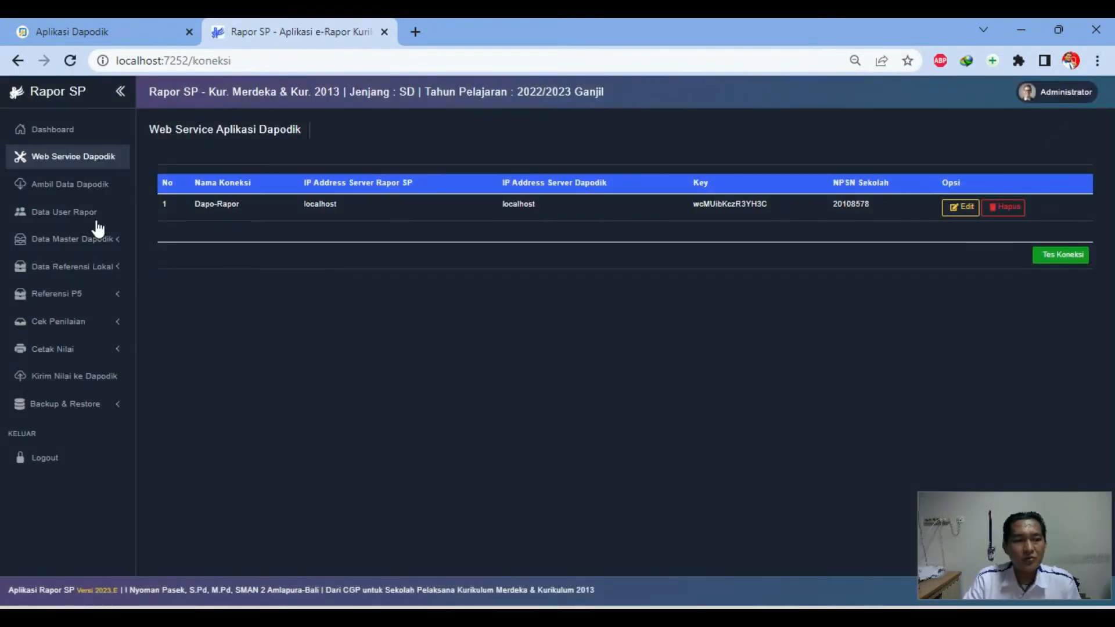
{"action": "left_click", "coordinate": [88, 184]}
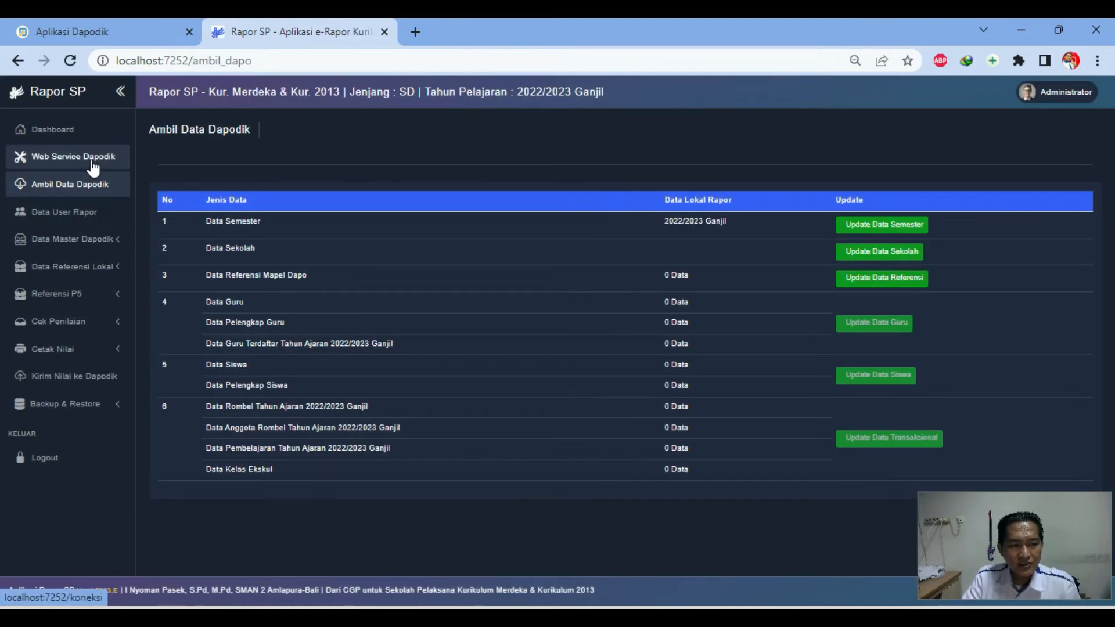
{"action": "left_click", "coordinate": [92, 166]}
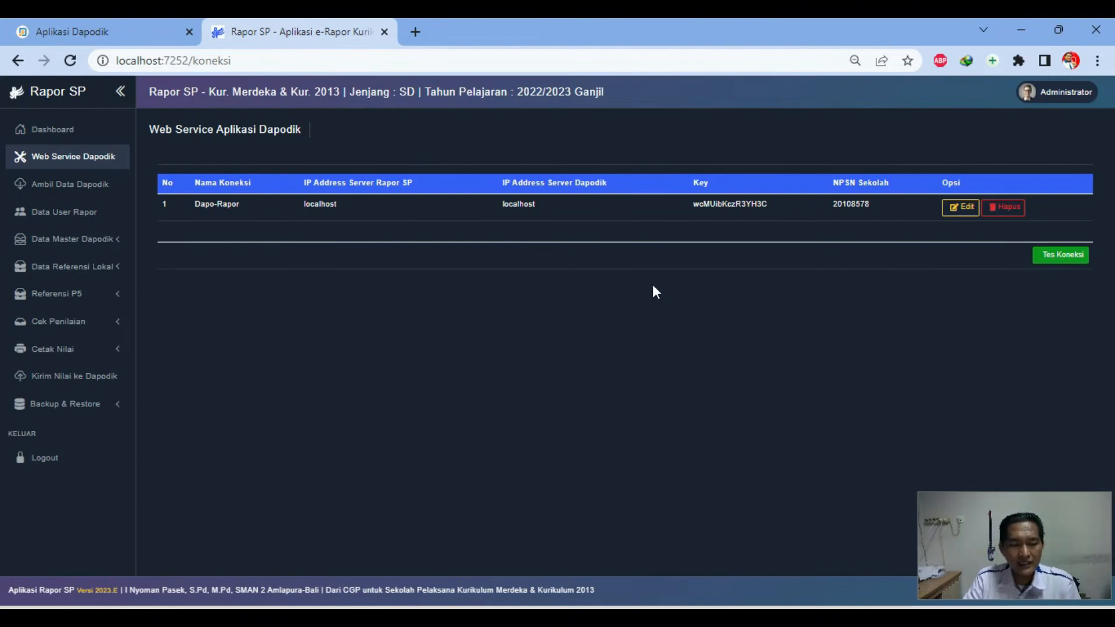
{"action": "left_click", "coordinate": [89, 195]}
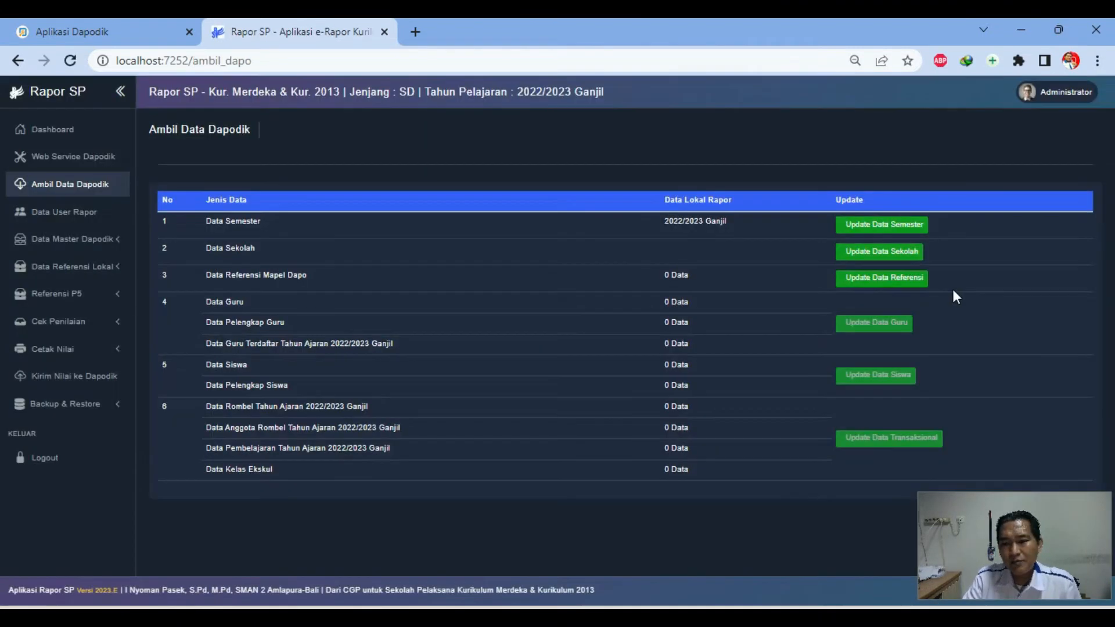
Pull the semester, school and subject reference data (5507 references) from Dapodik
{"action": "left_click", "coordinate": [877, 228]}
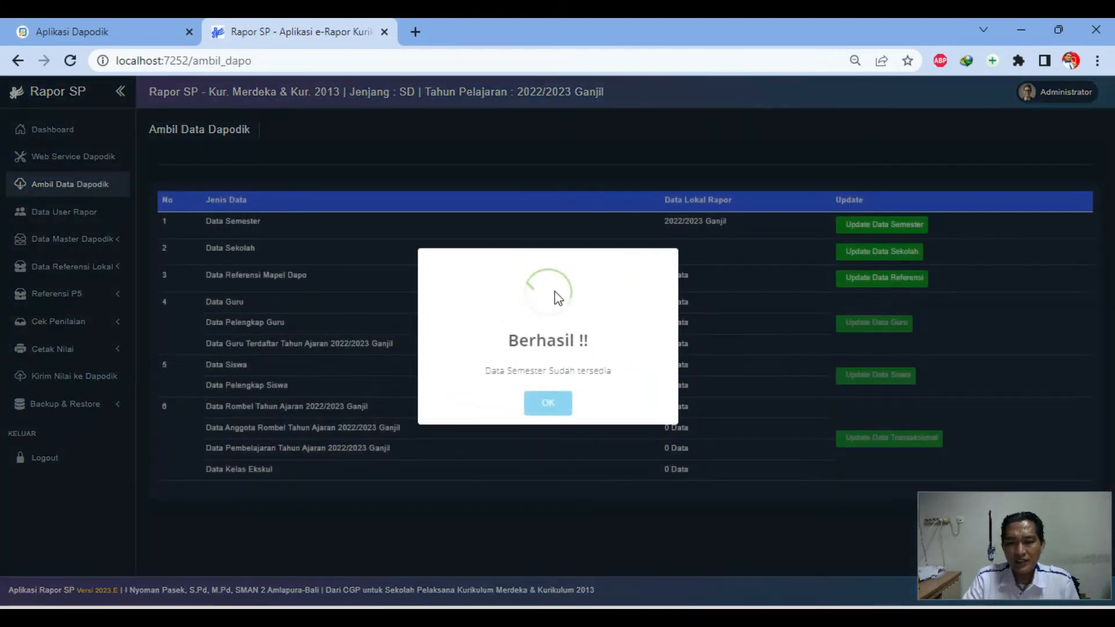
{"action": "left_click", "coordinate": [552, 403]}
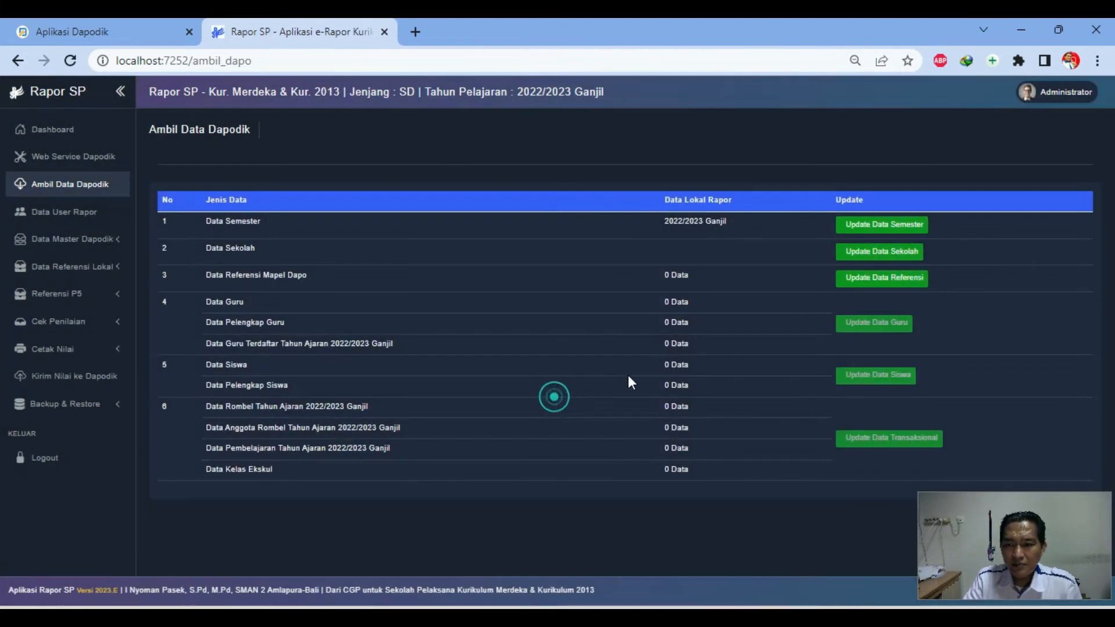
{"action": "left_click", "coordinate": [879, 254]}
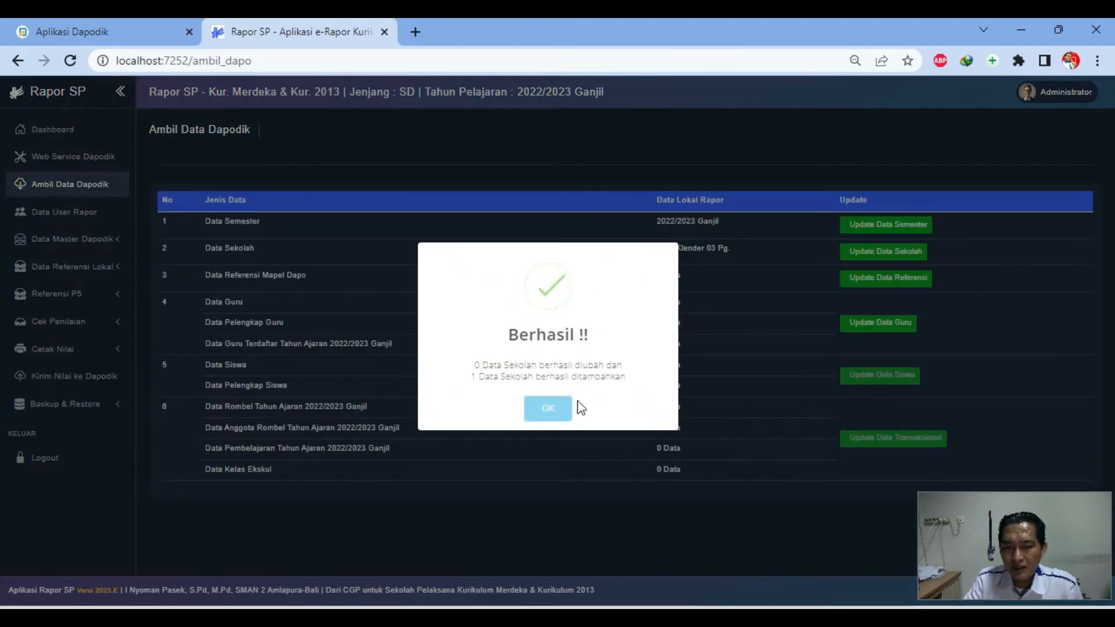
{"action": "left_click", "coordinate": [556, 407]}
{"action": "left_click", "coordinate": [868, 277]}
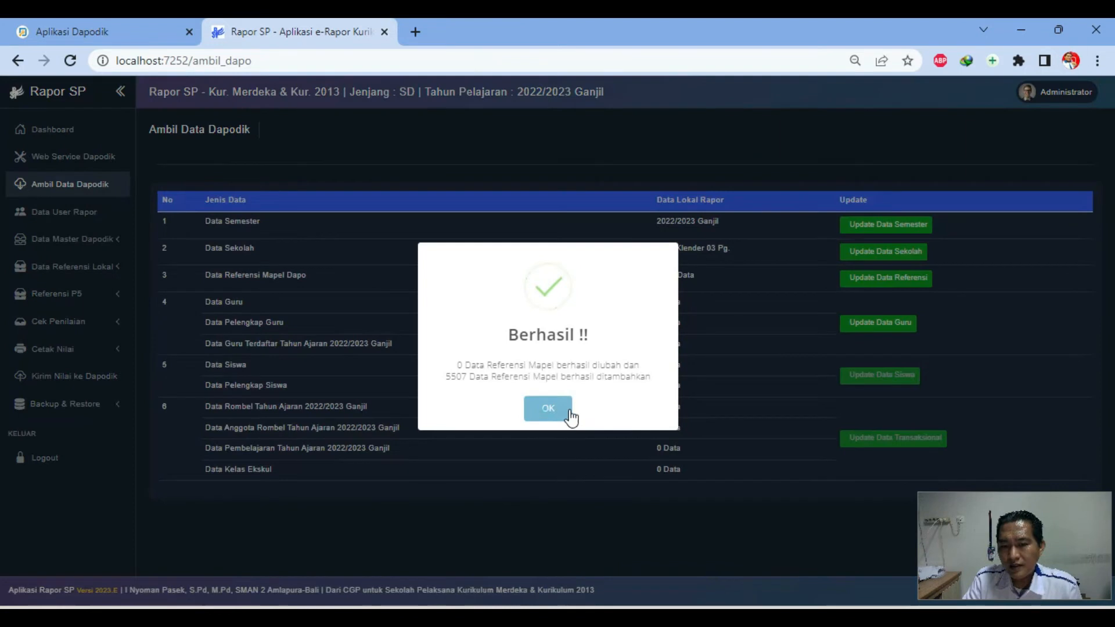
{"action": "left_click", "coordinate": [546, 409]}
Pull the teacher, student, and class and learning data from Dapodik
{"action": "left_click", "coordinate": [897, 330]}
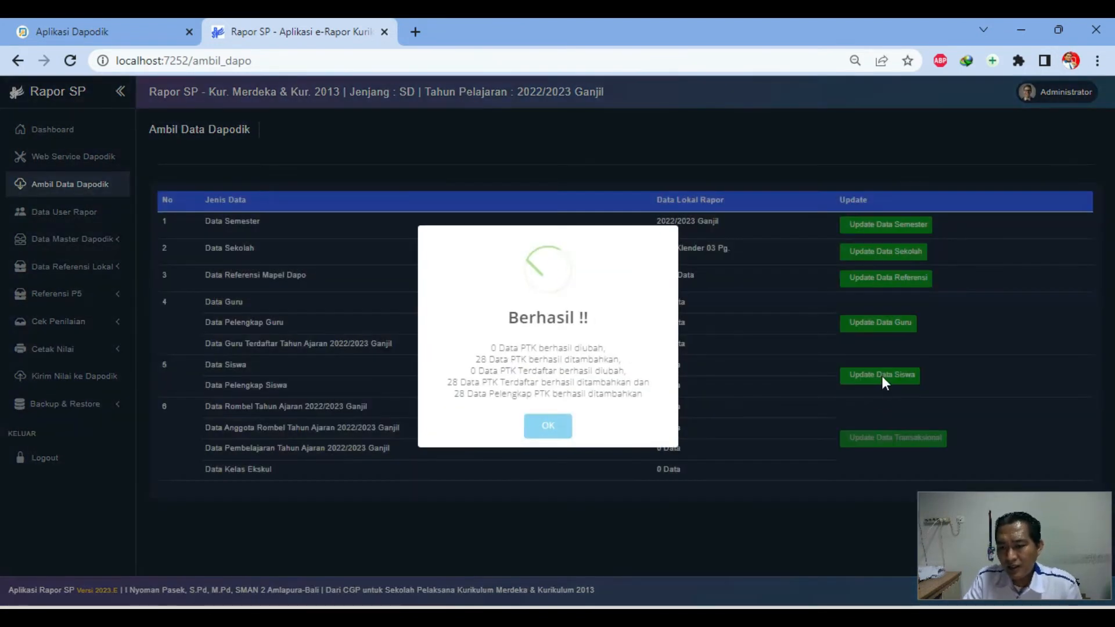
{"action": "left_click", "coordinate": [535, 426]}
{"action": "left_click", "coordinate": [877, 375]}
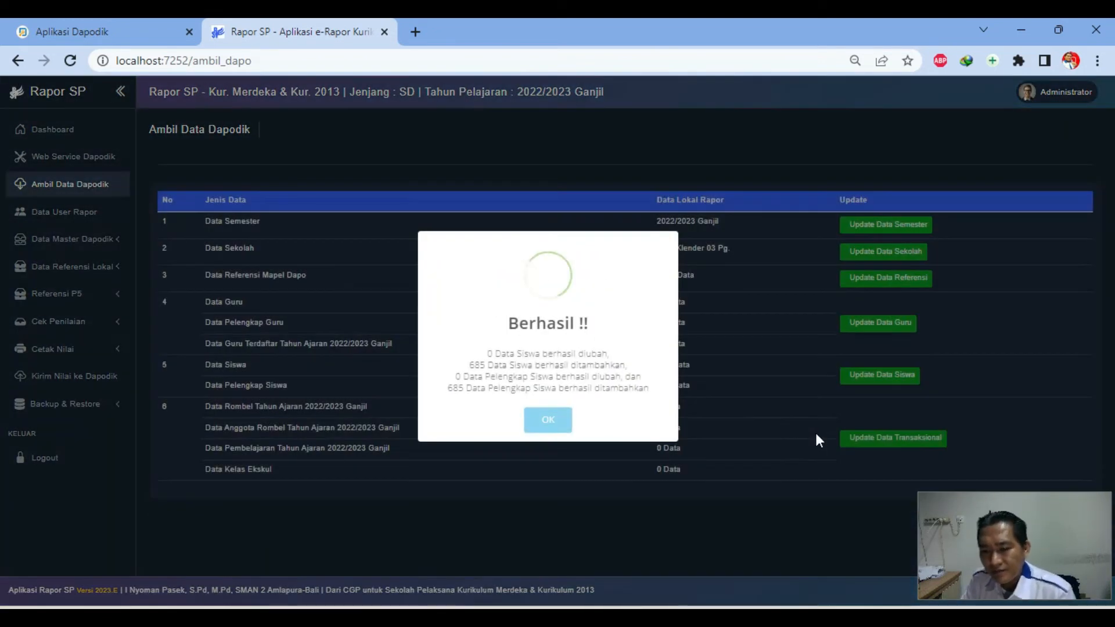
{"action": "left_click", "coordinate": [557, 418]}
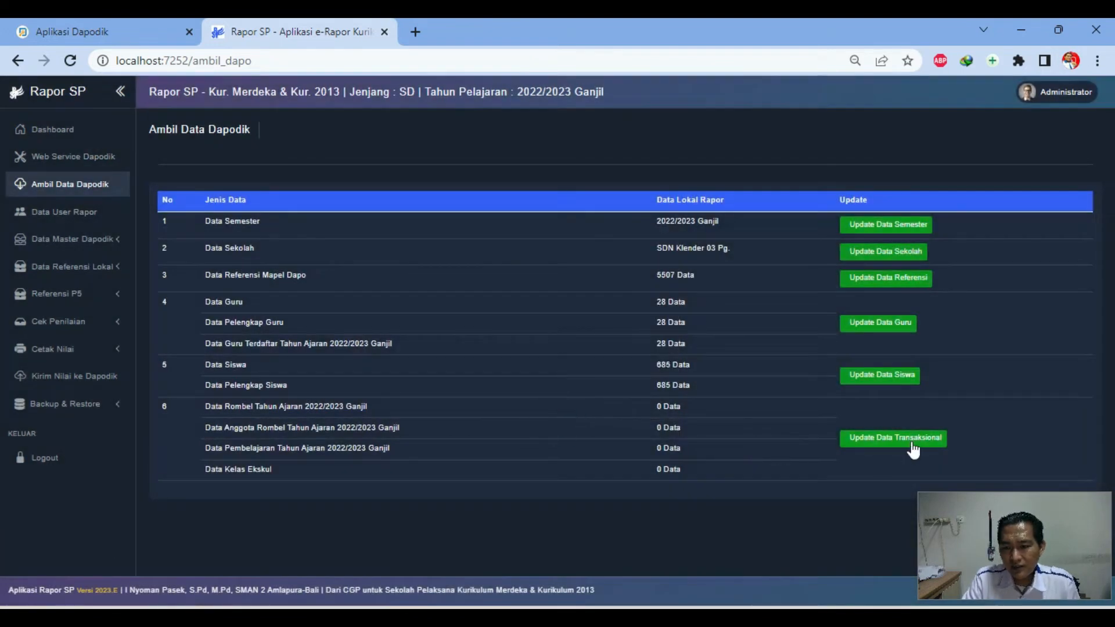
{"action": "left_click", "coordinate": [910, 440]}
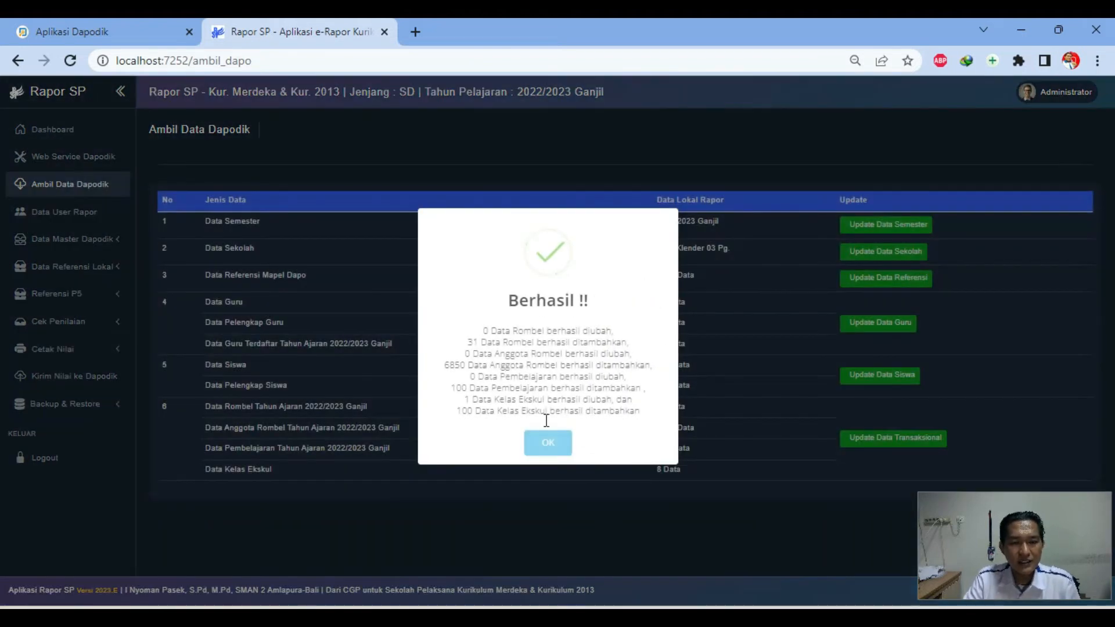
{"action": "left_click", "coordinate": [547, 443]}
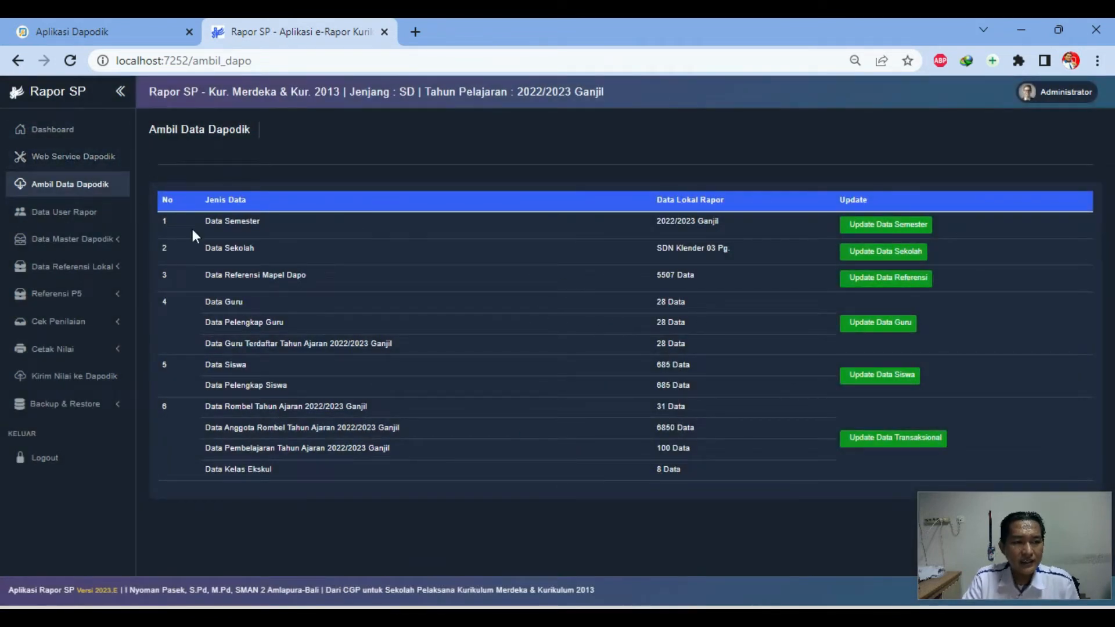
Generate user accounts automatically in Data User Rapor, creating 713 users
{"action": "left_click", "coordinate": [75, 218]}
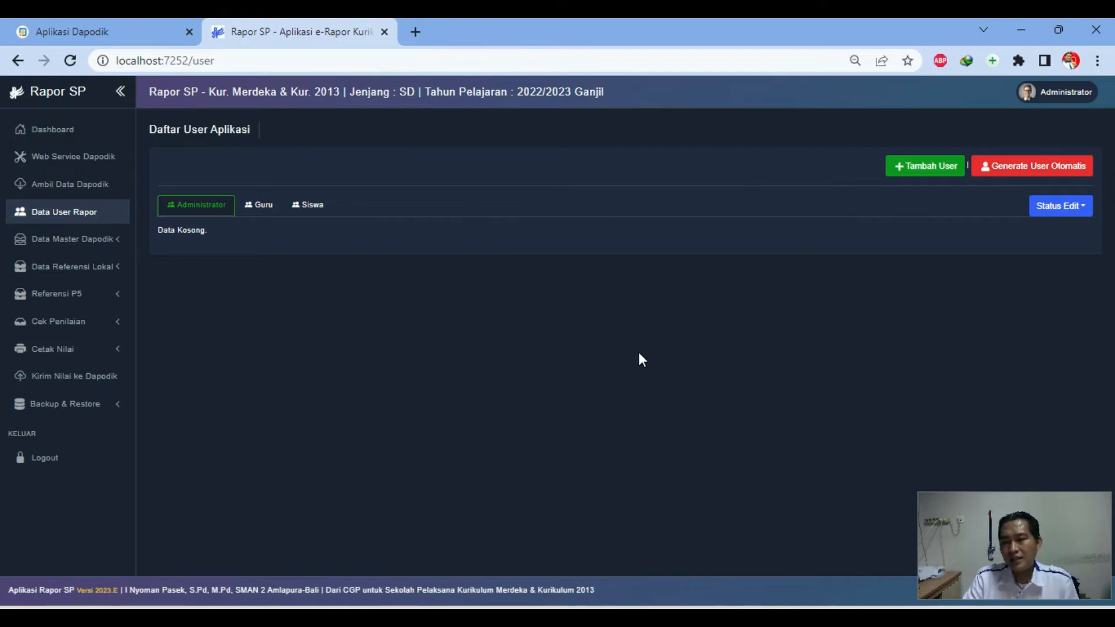
{"action": "left_click", "coordinate": [1037, 167]}
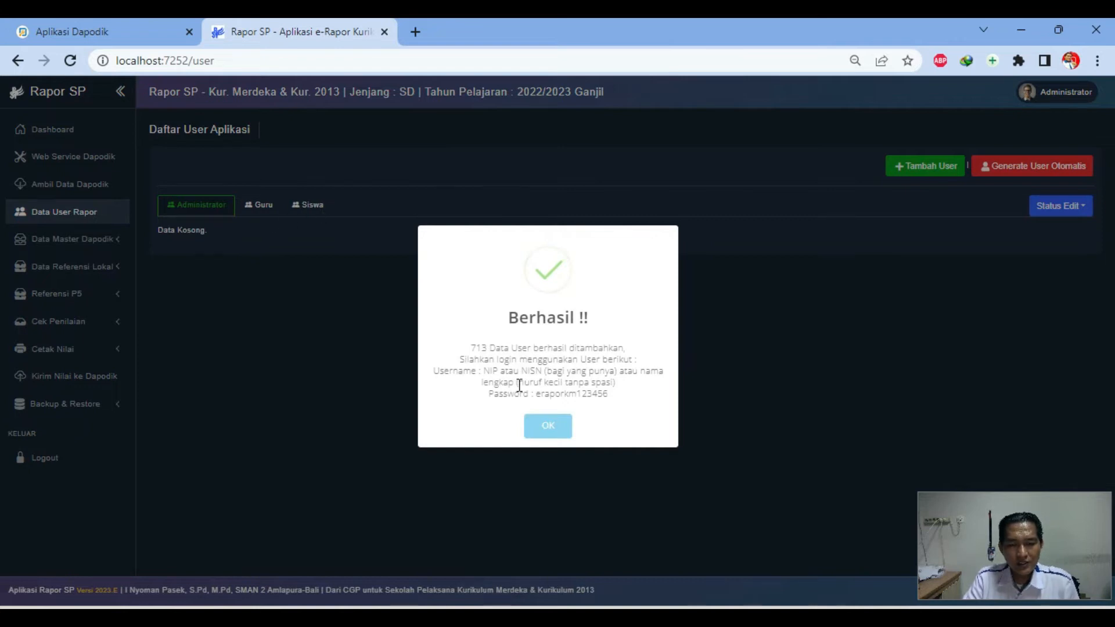
{"action": "triple_click", "coordinate": [519, 317]}
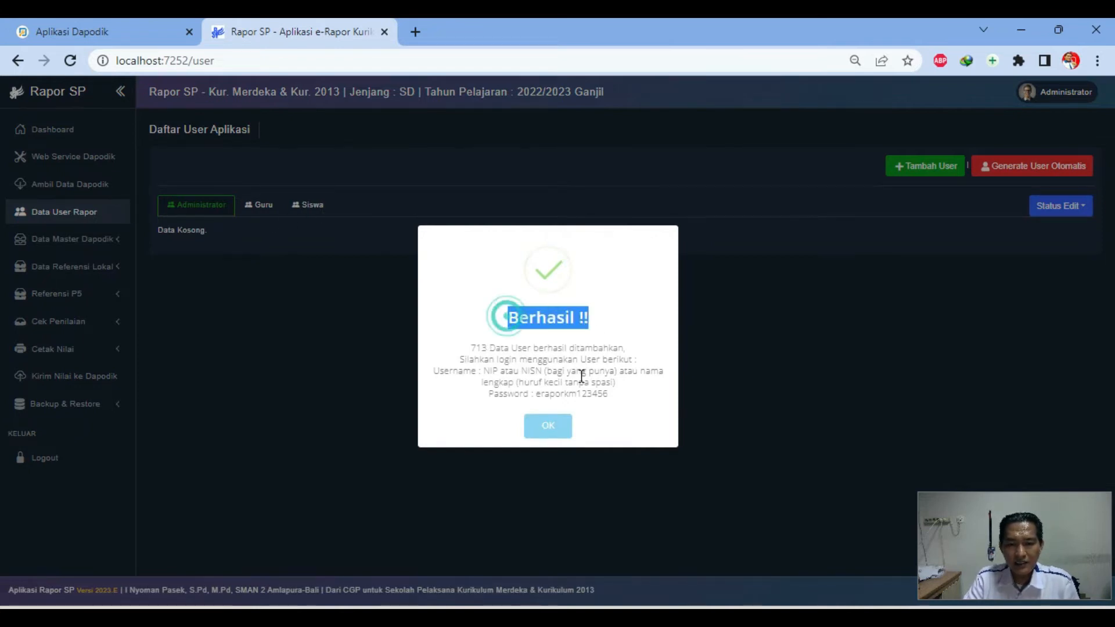
{"action": "left_click", "coordinate": [547, 428]}
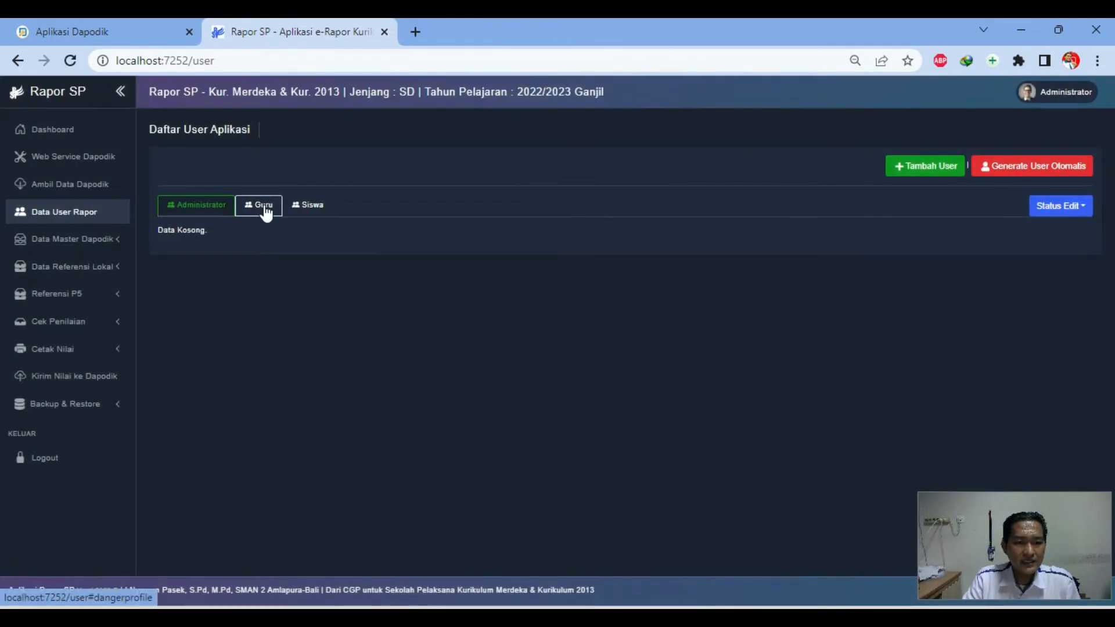
{"action": "left_click", "coordinate": [264, 204]}
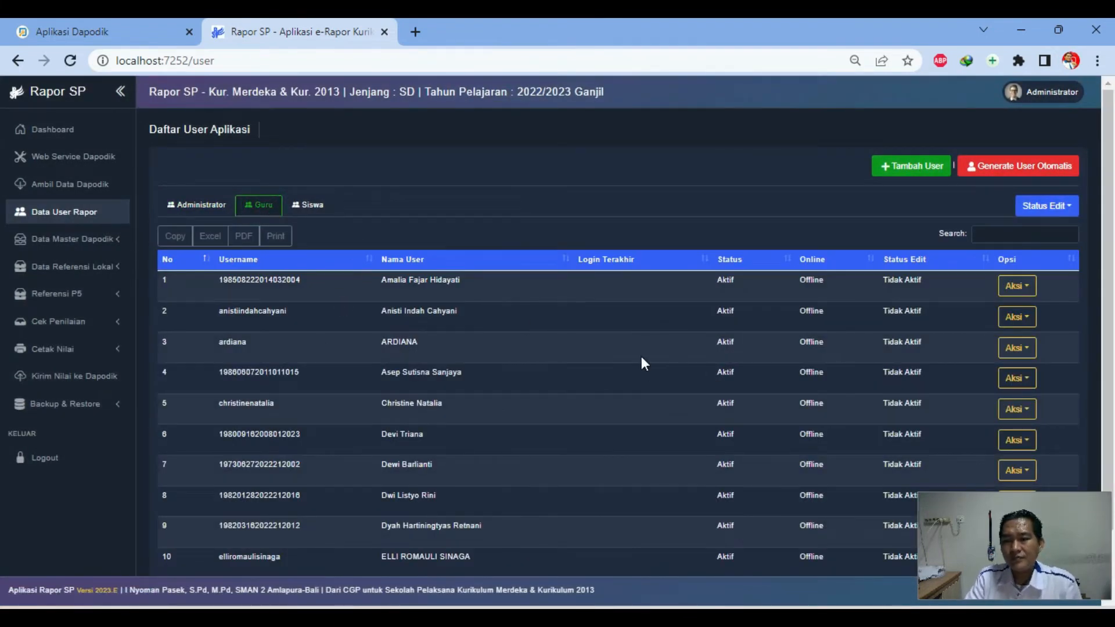
Set Status Edit to Aktif for all teacher accounts using the Aktifkan option
{"action": "left_click", "coordinate": [308, 204]}
{"action": "left_click", "coordinate": [264, 204]}
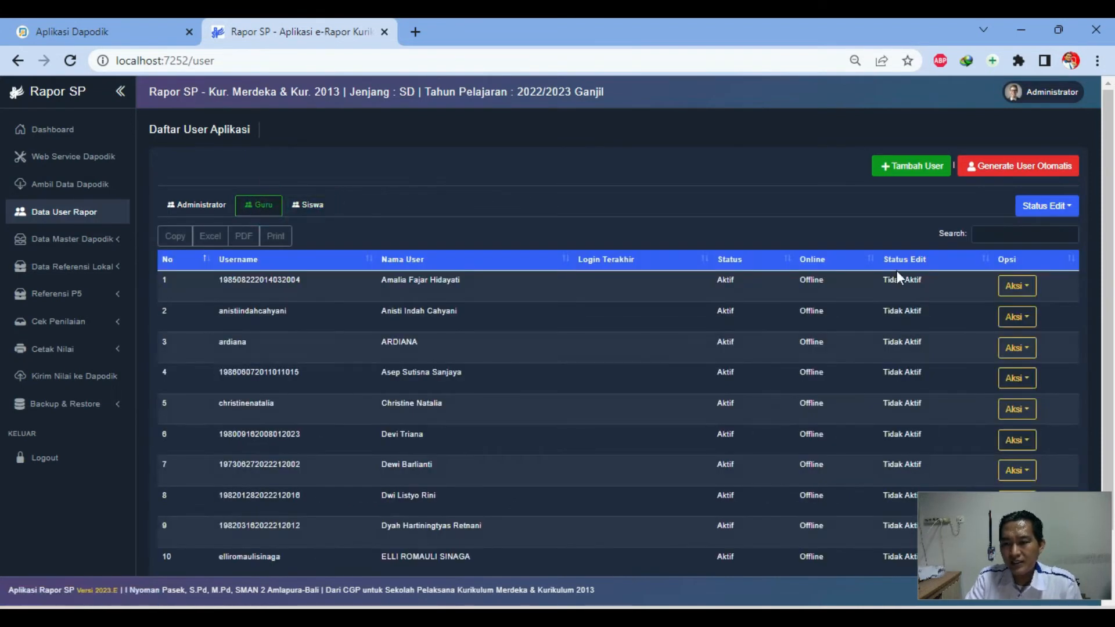
{"action": "left_click_drag", "start_coordinate": [885, 282], "coordinate": [925, 290]}
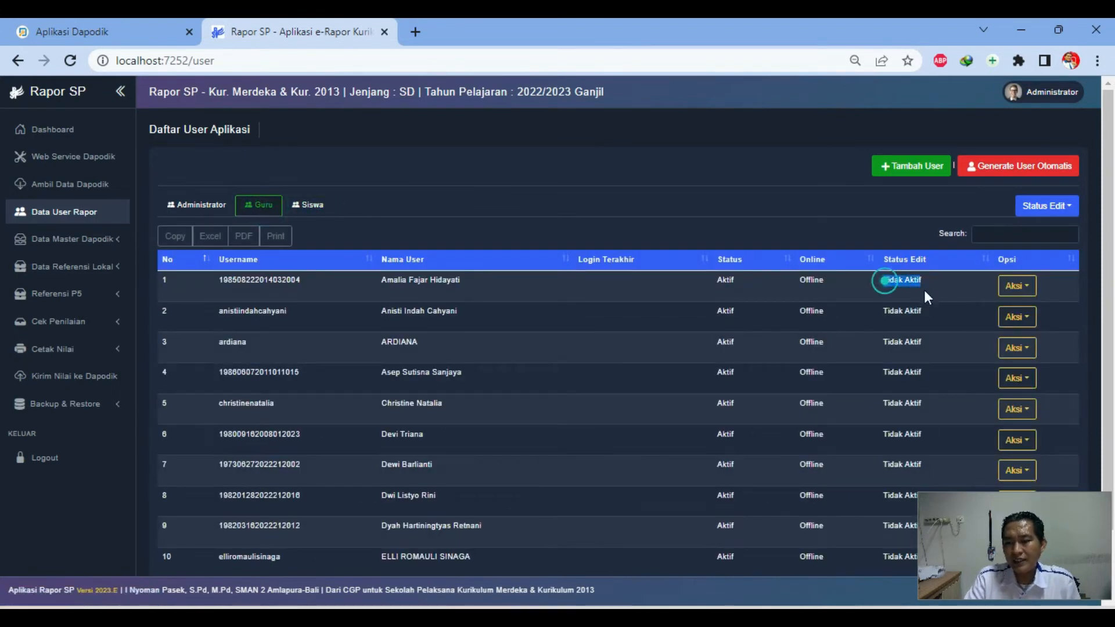
{"action": "left_click", "coordinate": [913, 292]}
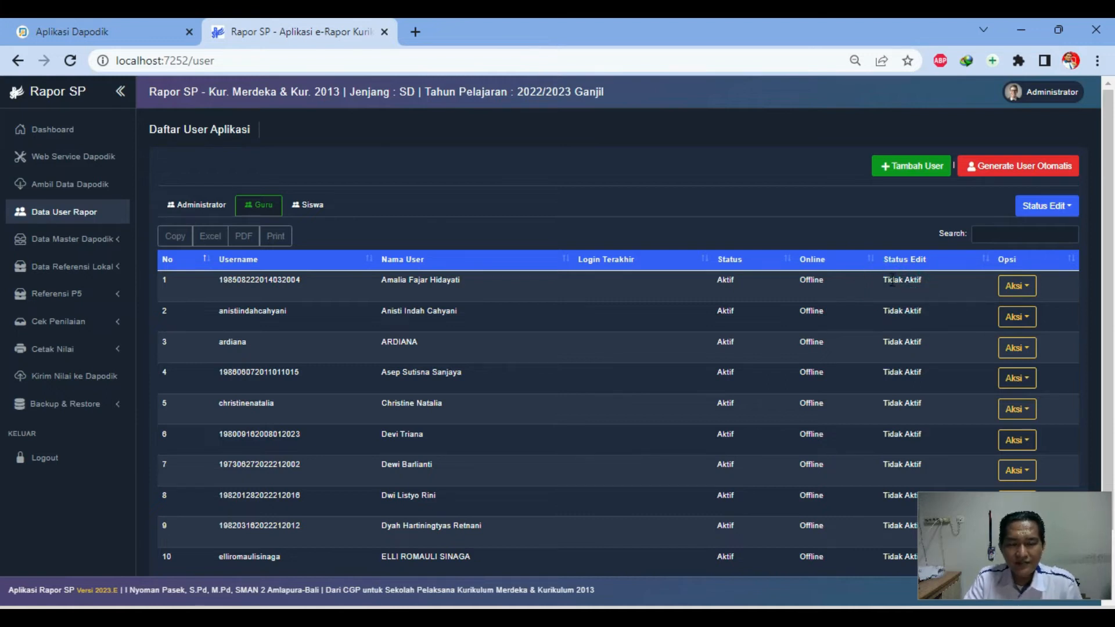
{"action": "left_click", "coordinate": [1073, 213]}
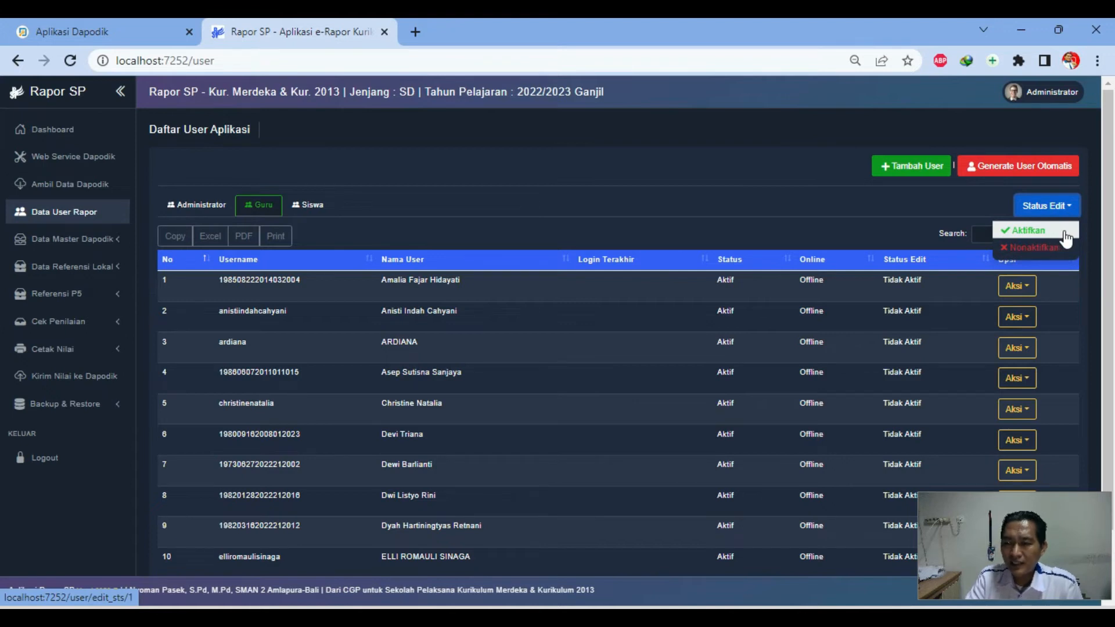
{"action": "left_click", "coordinate": [1065, 234]}
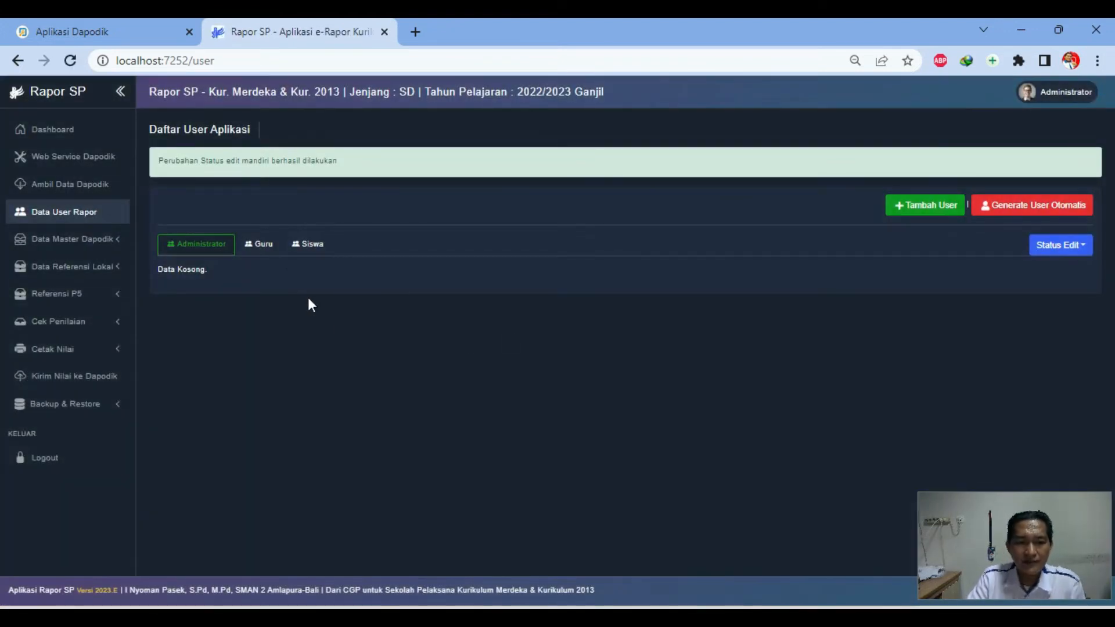
{"action": "left_click", "coordinate": [266, 246]}
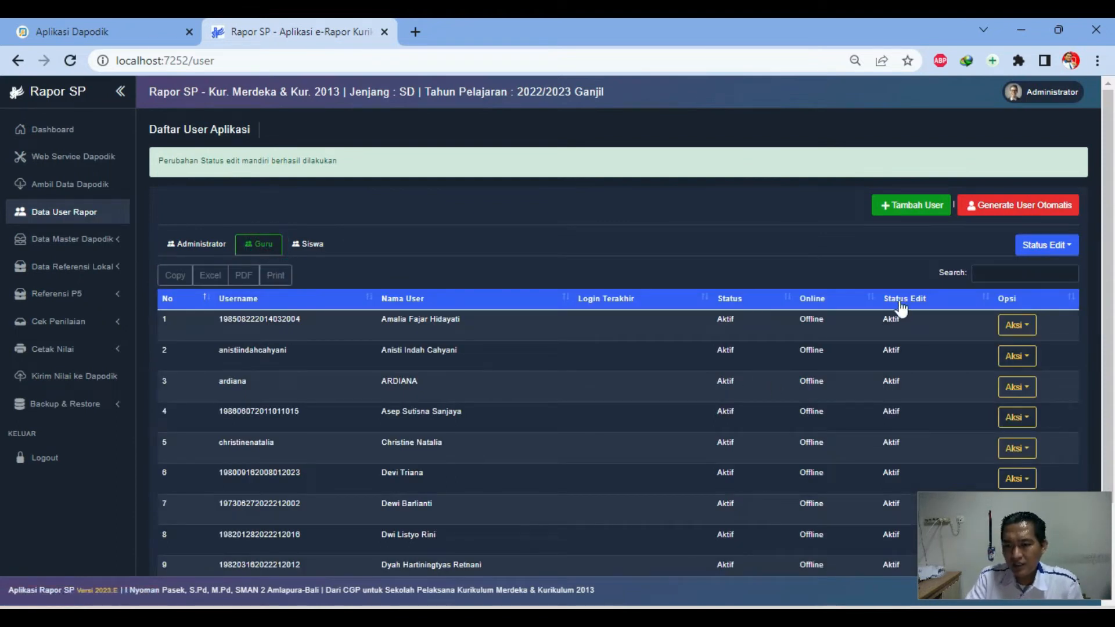
{"action": "left_click_drag", "start_coordinate": [883, 320], "coordinate": [906, 322]}
{"action": "left_click", "coordinate": [915, 325]}
{"action": "left_click", "coordinate": [912, 325]}
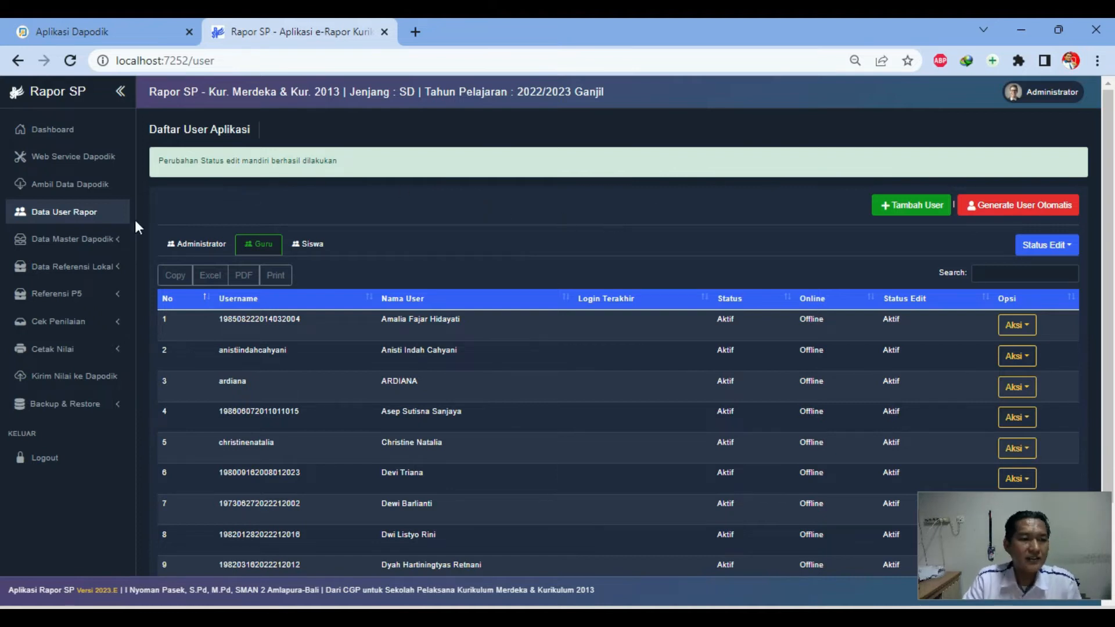
Open Kelompok Mapel under Data Referensi Lokal
{"action": "left_click", "coordinate": [65, 243]}
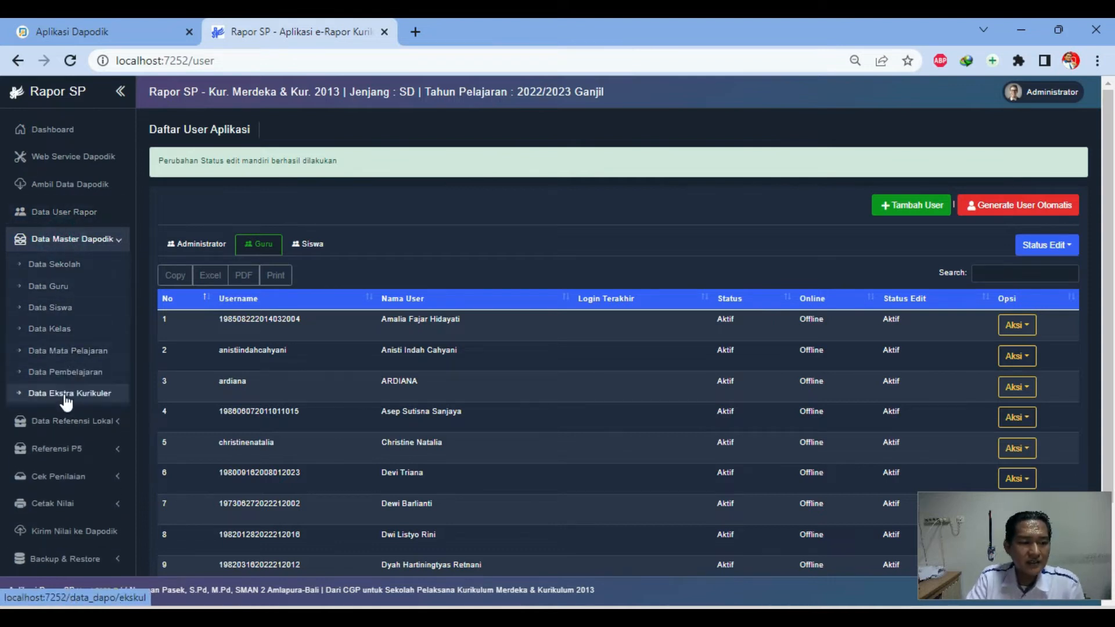
{"action": "left_click", "coordinate": [80, 245]}
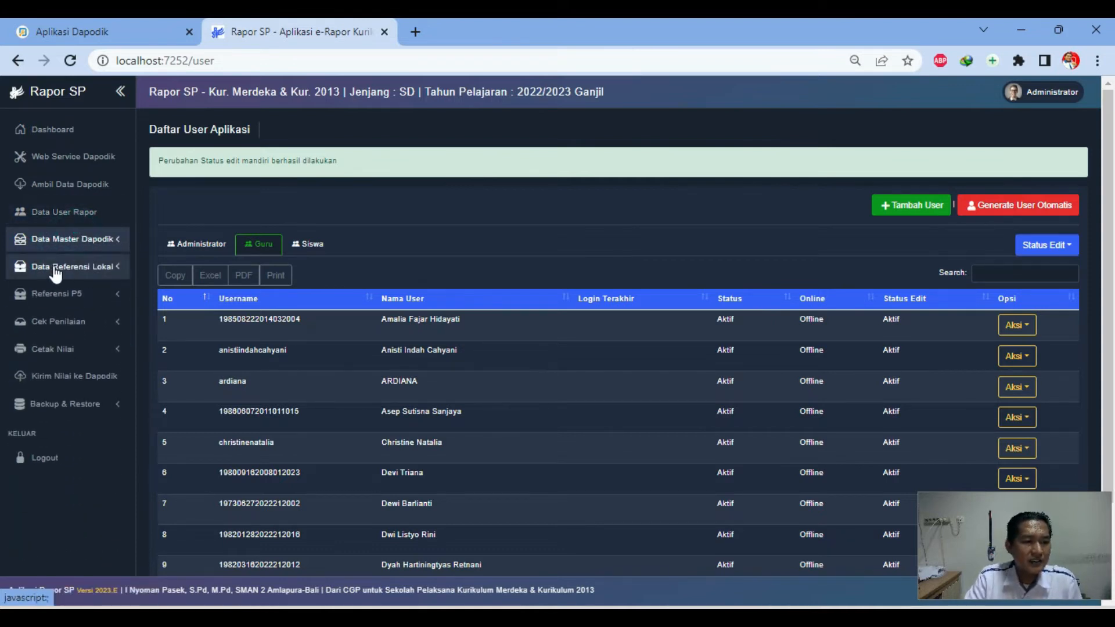
{"action": "left_click", "coordinate": [57, 268]}
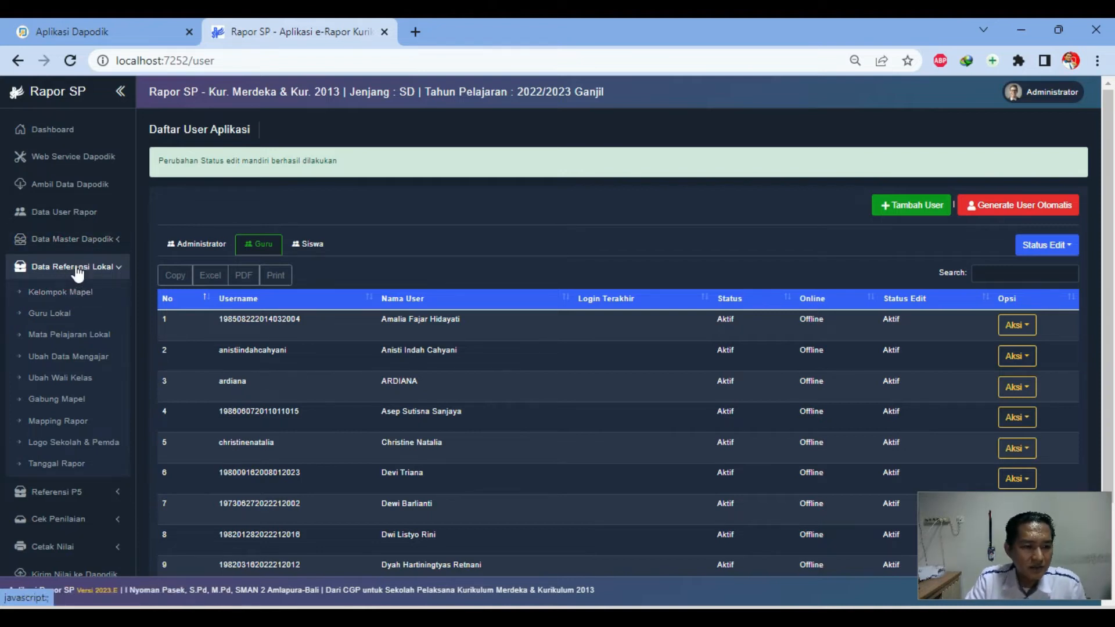
{"action": "left_click", "coordinate": [71, 291]}
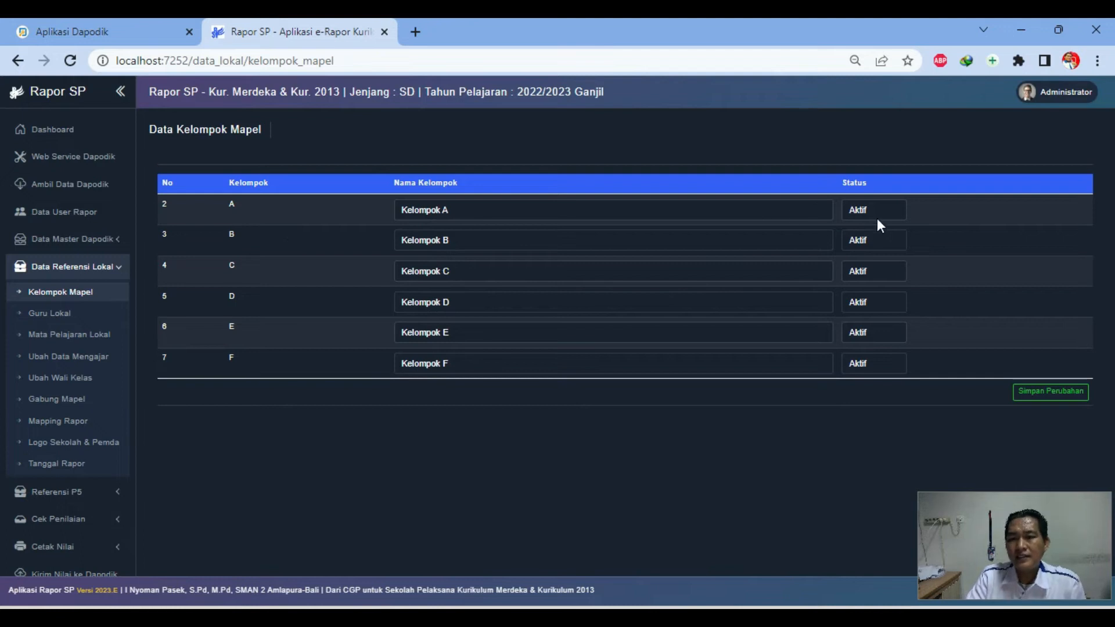
{"action": "left_click", "coordinate": [499, 211]}
{"action": "left_click", "coordinate": [563, 179]}
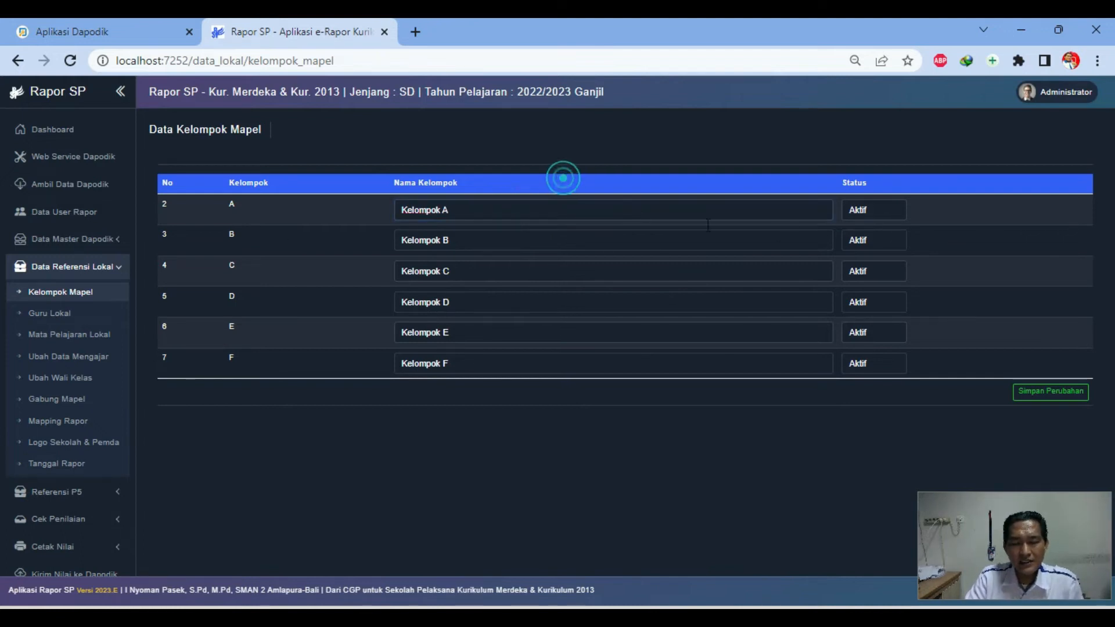
Set subject groups Kelompok A through F to Tidak Aktif and save the changes
{"action": "left_click", "coordinate": [876, 208]}
{"action": "left_click", "coordinate": [881, 238]}
{"action": "left_click", "coordinate": [880, 239]}
{"action": "left_click", "coordinate": [879, 262]}
{"action": "left_click", "coordinate": [874, 272]}
{"action": "left_click", "coordinate": [876, 295]}
{"action": "left_click", "coordinate": [875, 302]}
{"action": "left_click", "coordinate": [874, 327]}
{"action": "left_click", "coordinate": [881, 330]}
{"action": "left_click", "coordinate": [868, 355]}
{"action": "left_click", "coordinate": [872, 362]}
{"action": "left_click", "coordinate": [879, 392]}
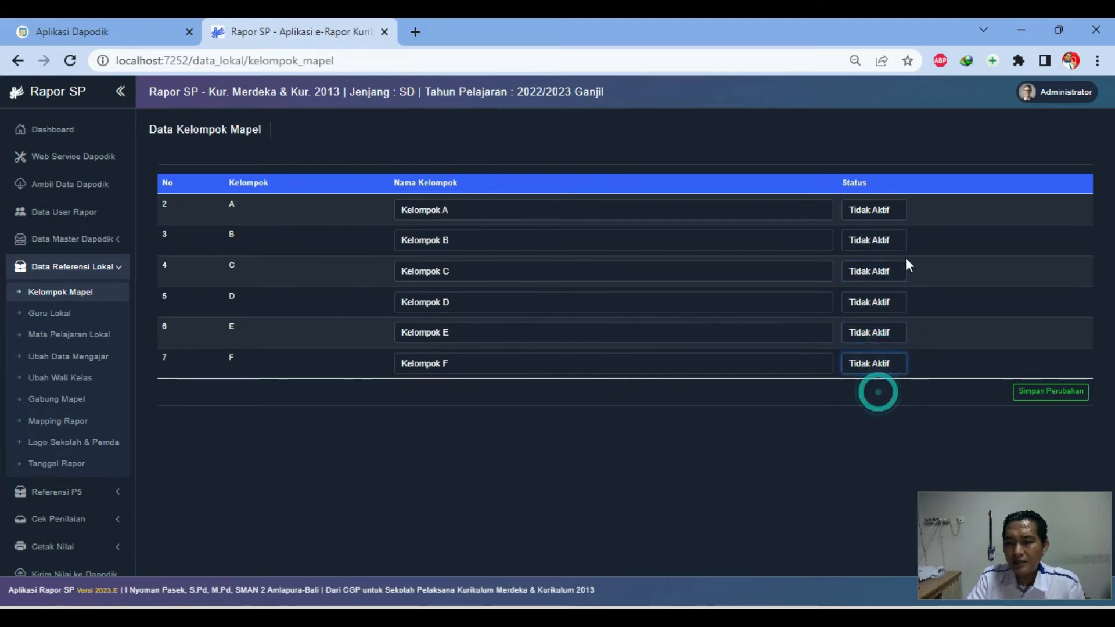
{"action": "left_click", "coordinate": [895, 209]}
{"action": "left_click", "coordinate": [883, 239]}
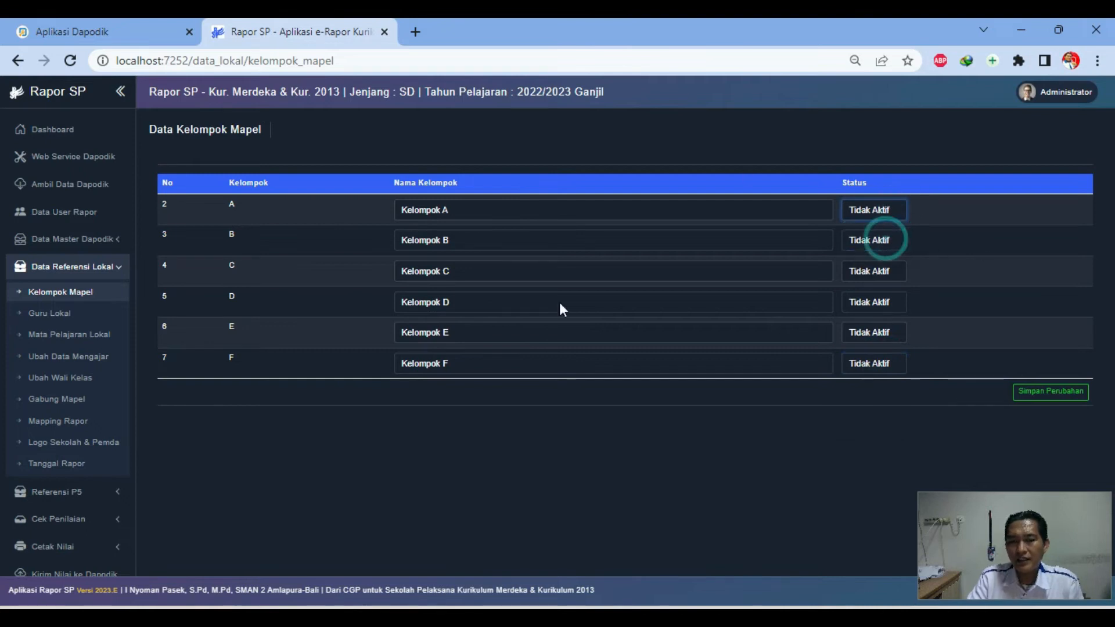
{"action": "left_click", "coordinate": [1070, 395]}
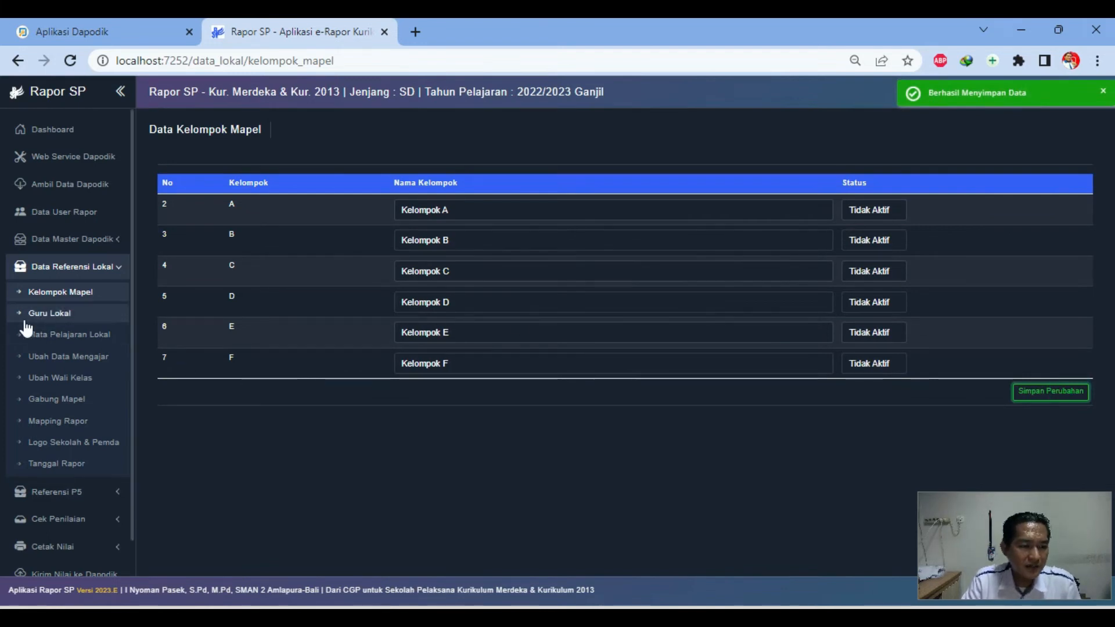
{"action": "left_click", "coordinate": [70, 318]}
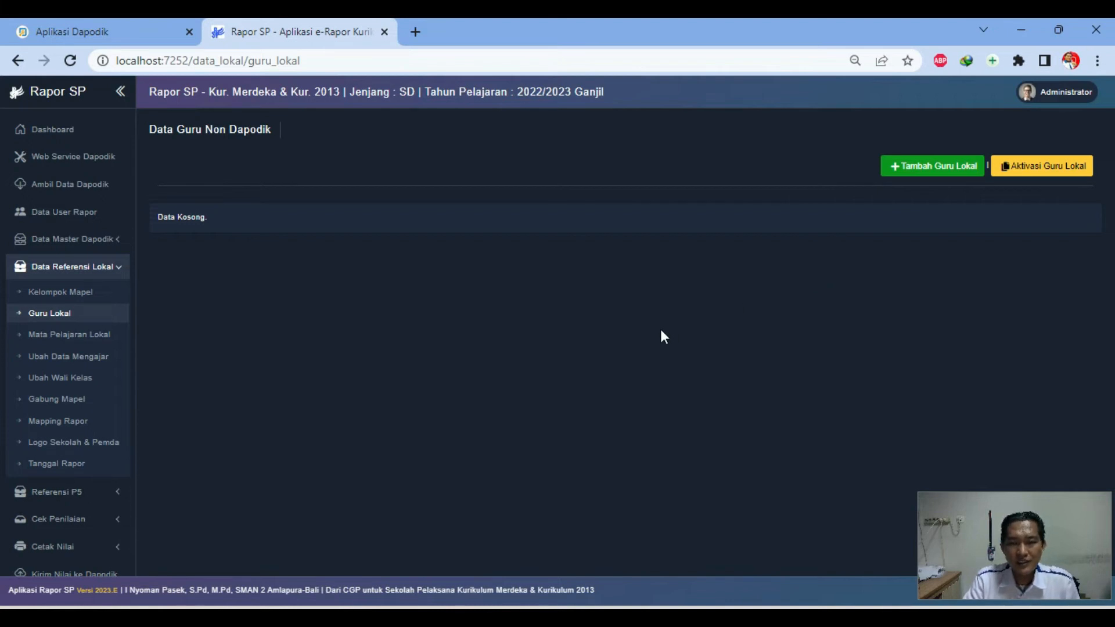
Inspect the Tambah Guru Non Dapodik fields and Jenis PTK list, close unsaved, then open Mata Pelajaran Lokal
{"action": "left_click", "coordinate": [916, 165]}
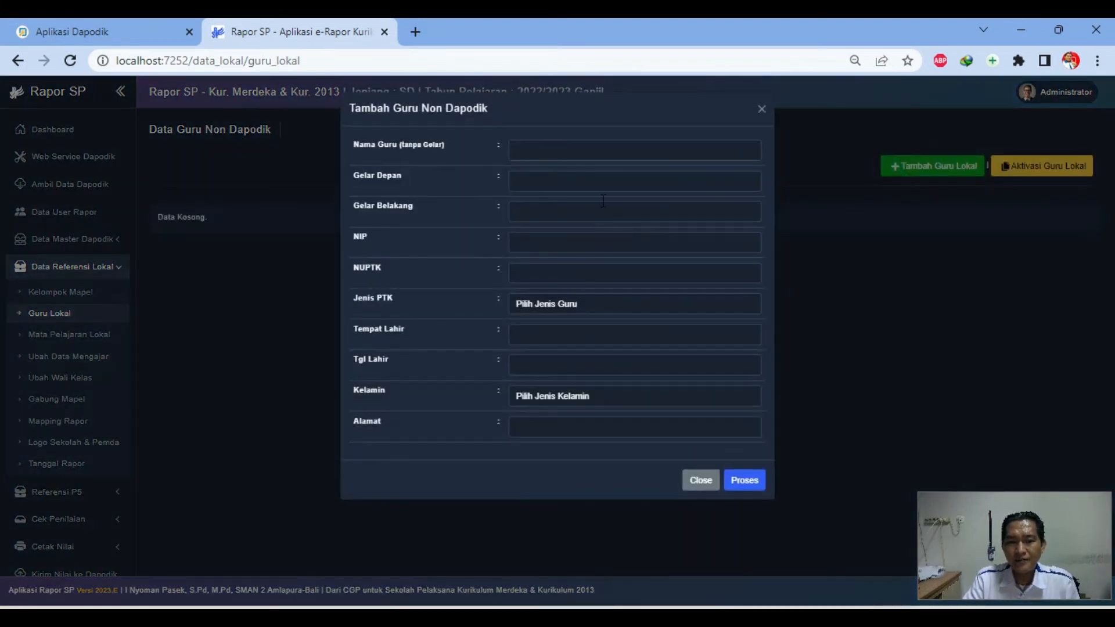
{"action": "left_click", "coordinate": [580, 148]}
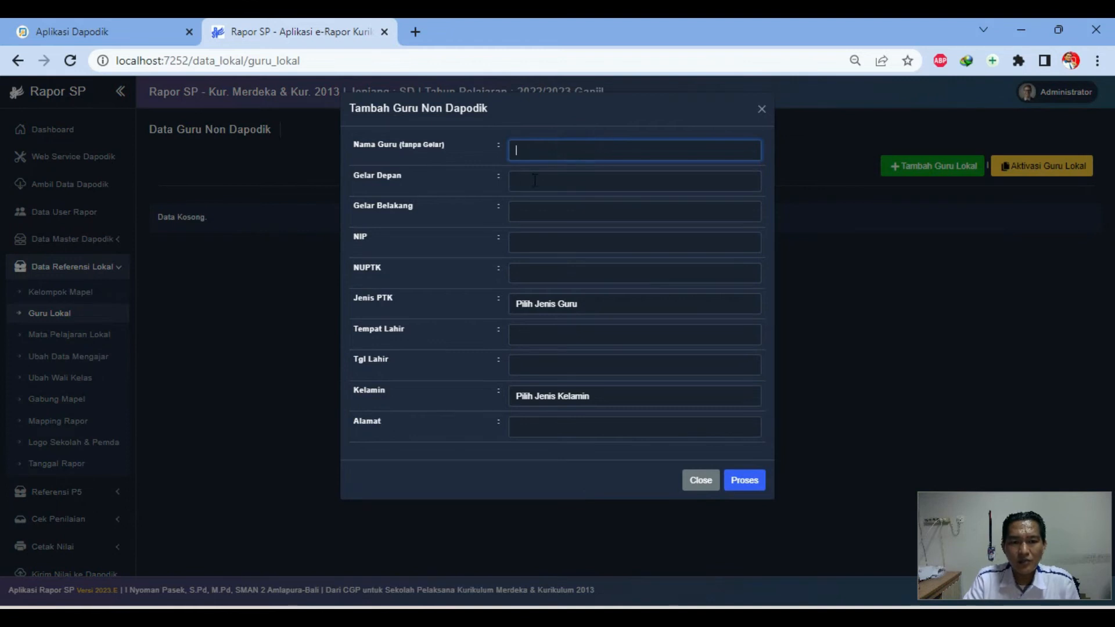
{"action": "left_click", "coordinate": [532, 183]}
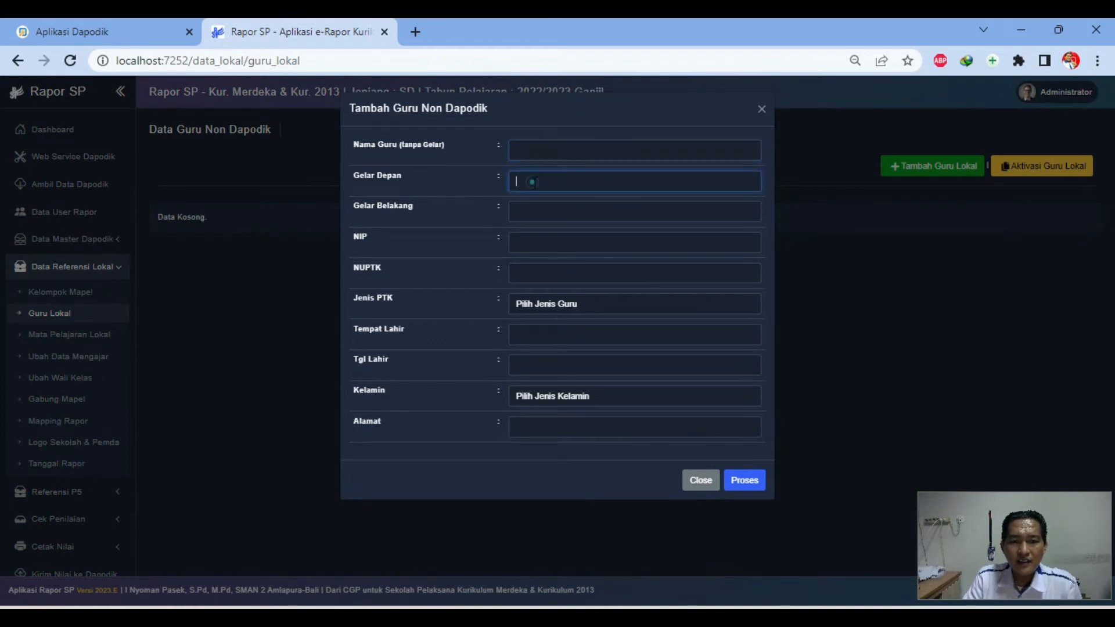
{"action": "left_click", "coordinate": [538, 239]}
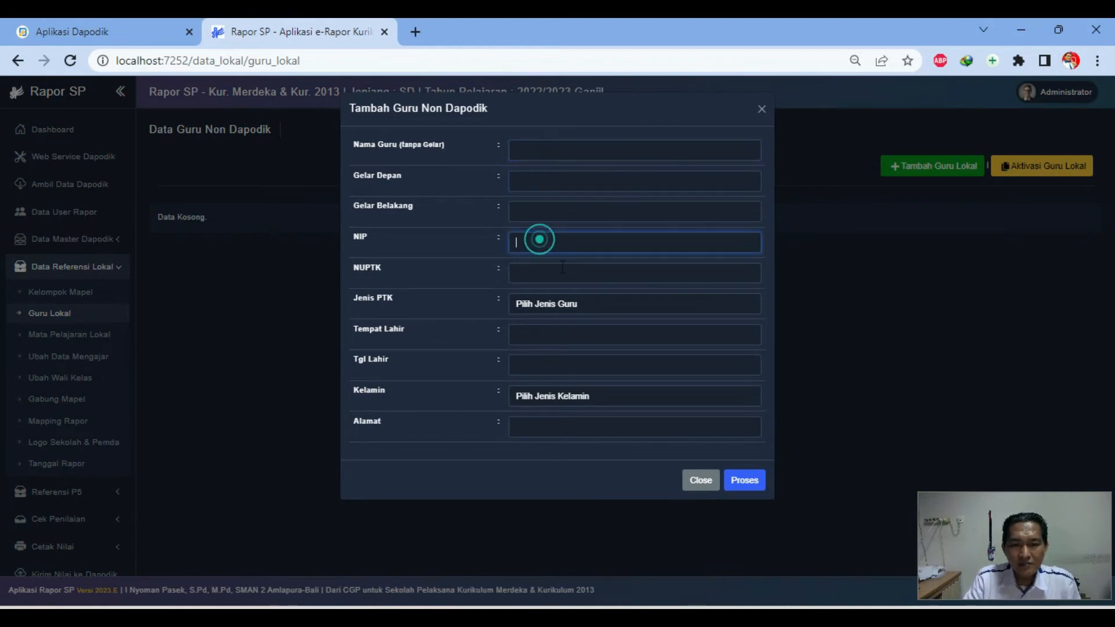
{"action": "left_click", "coordinate": [567, 304]}
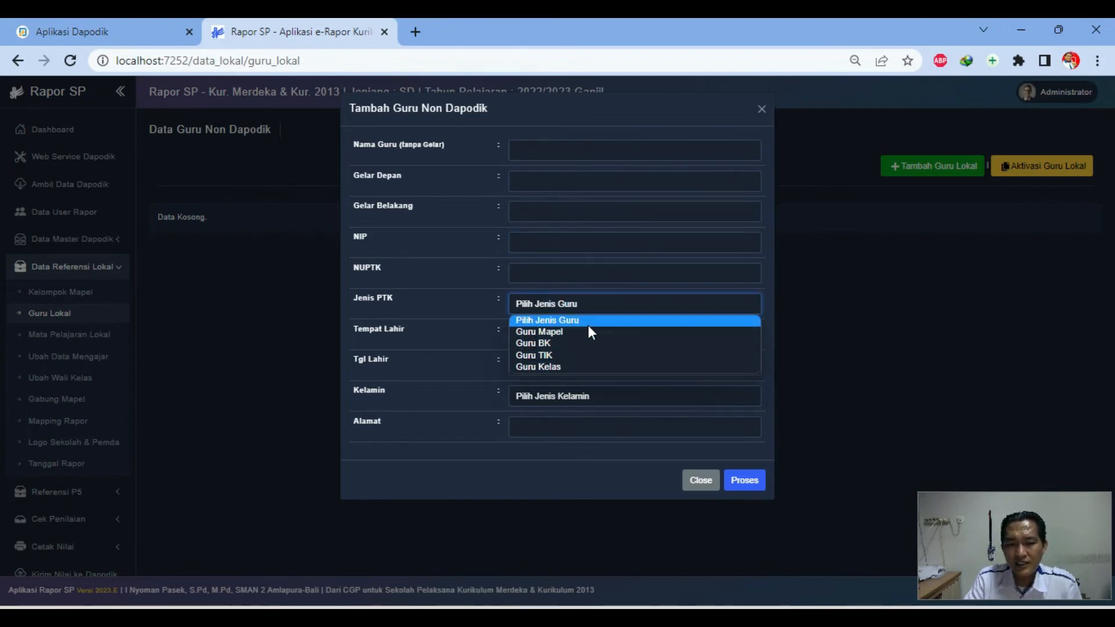
{"action": "left_click", "coordinate": [463, 316]}
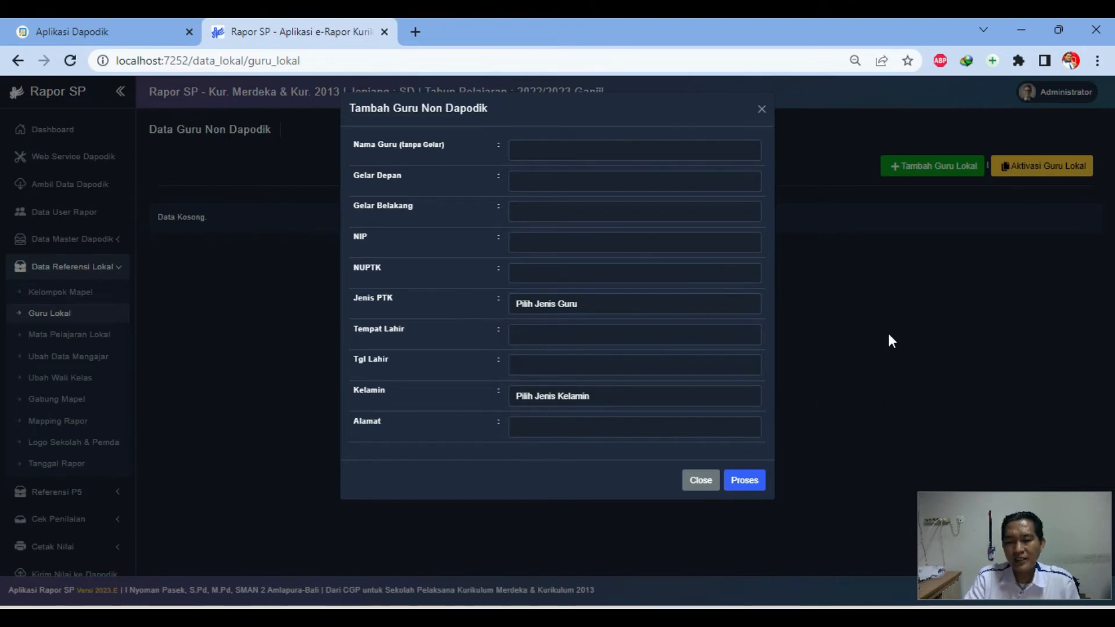
{"action": "left_click", "coordinate": [697, 483]}
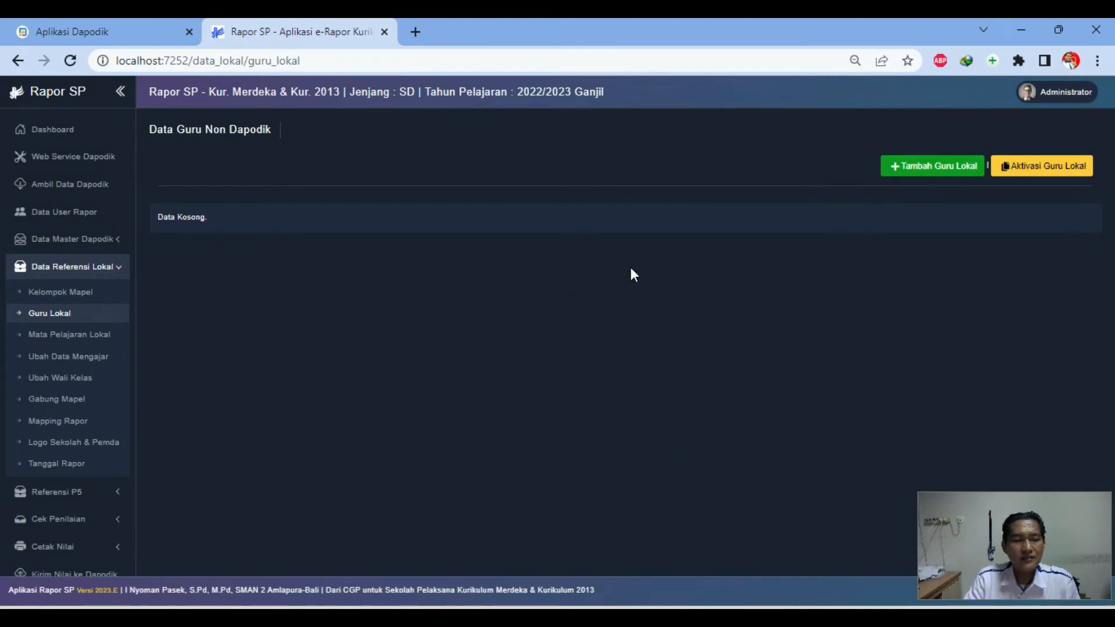
{"action": "left_click", "coordinate": [81, 332]}
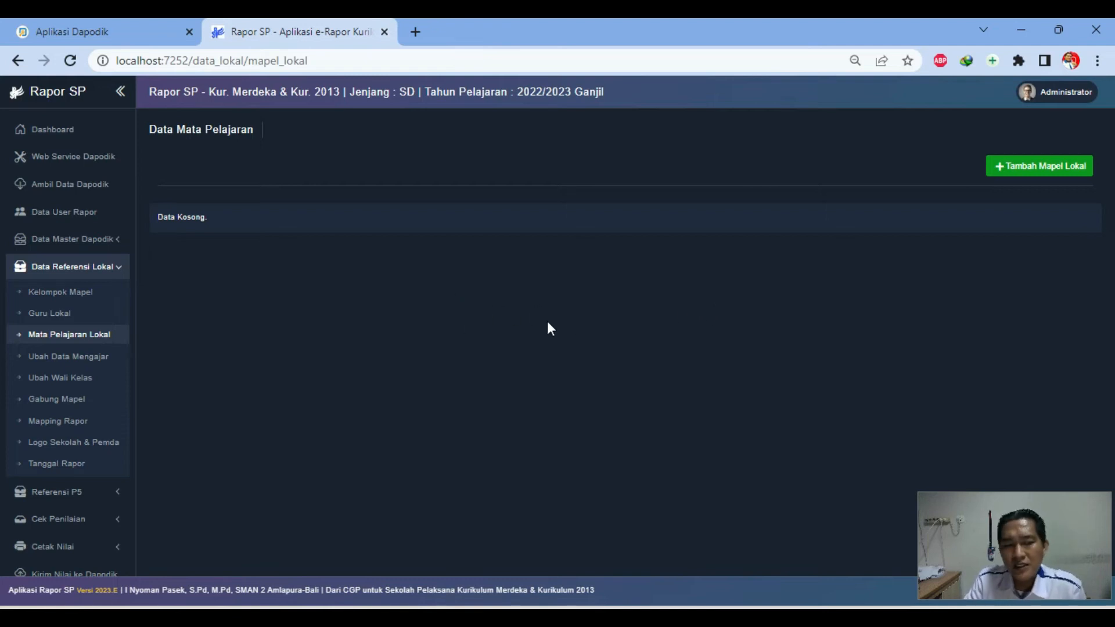
Browse the Pilih Ref Mata Pelajaran list in the Tambah Mapel Lokal form, then close it without adding
{"action": "left_click", "coordinate": [1023, 174]}
{"action": "left_click", "coordinate": [660, 146]}
{"action": "left_click", "coordinate": [659, 146]}
{"action": "left_click", "coordinate": [659, 146]}
{"action": "left_click", "coordinate": [685, 153]}
{"action": "left_click", "coordinate": [687, 151]}
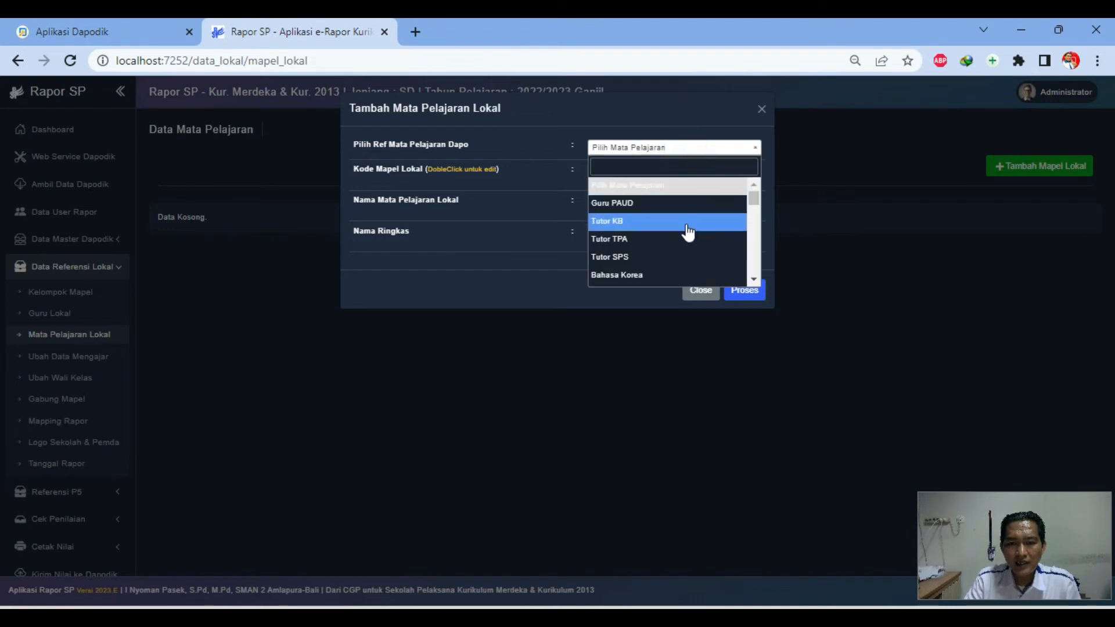
{"action": "scroll", "coordinate": [687, 239], "scroll_direction": "down", "scroll_amount": 10}
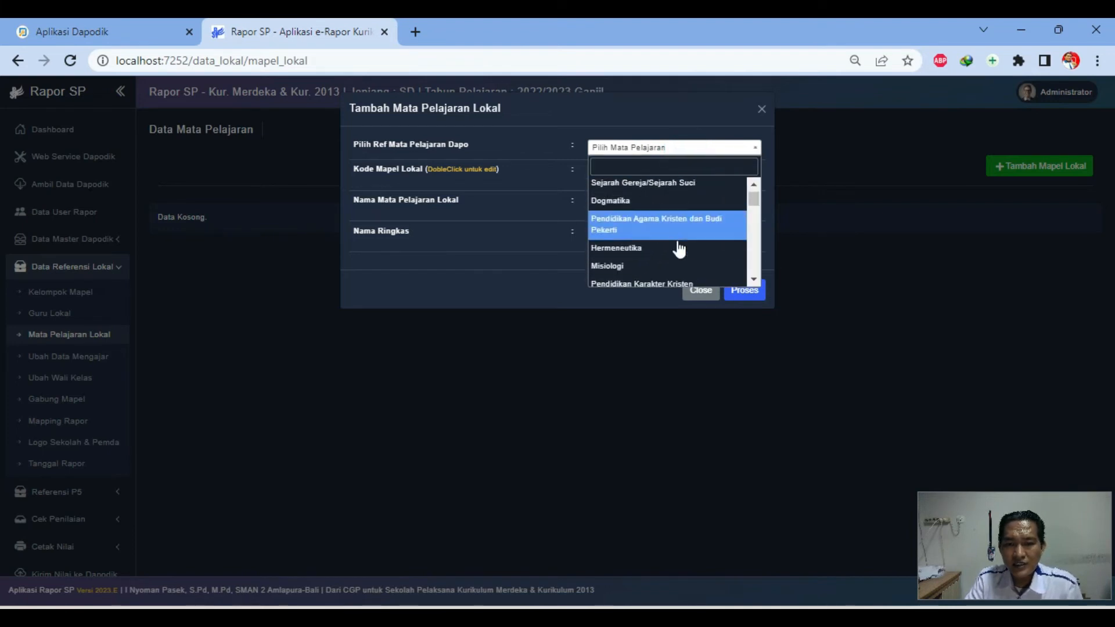
{"action": "scroll", "coordinate": [680, 248], "scroll_direction": "down", "scroll_amount": 3}
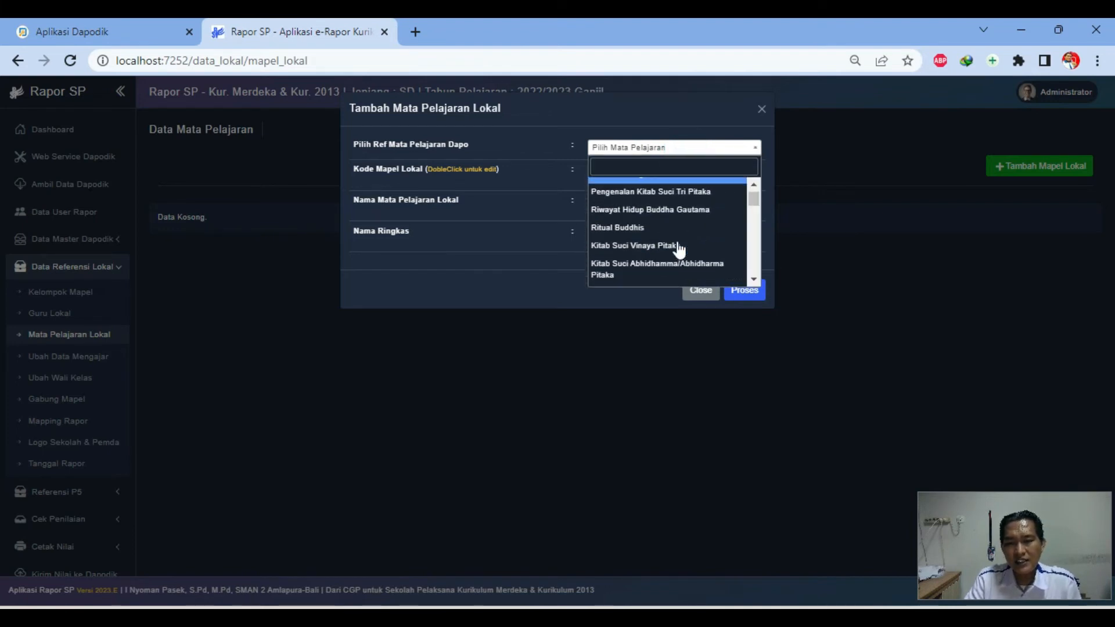
{"action": "left_click", "coordinate": [480, 242]}
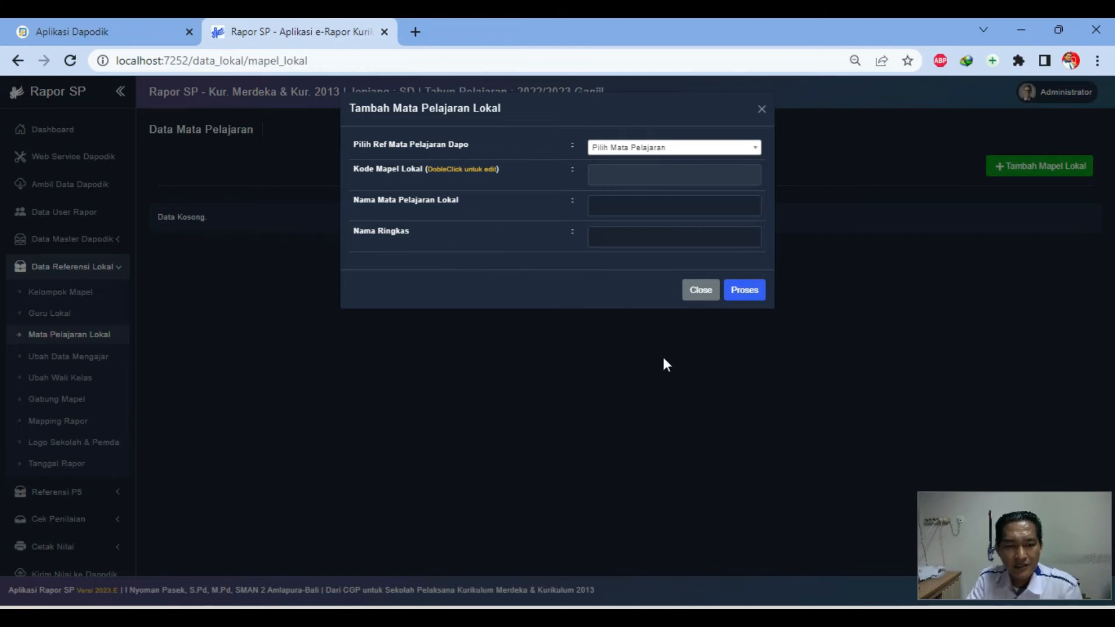
{"action": "left_click", "coordinate": [699, 302]}
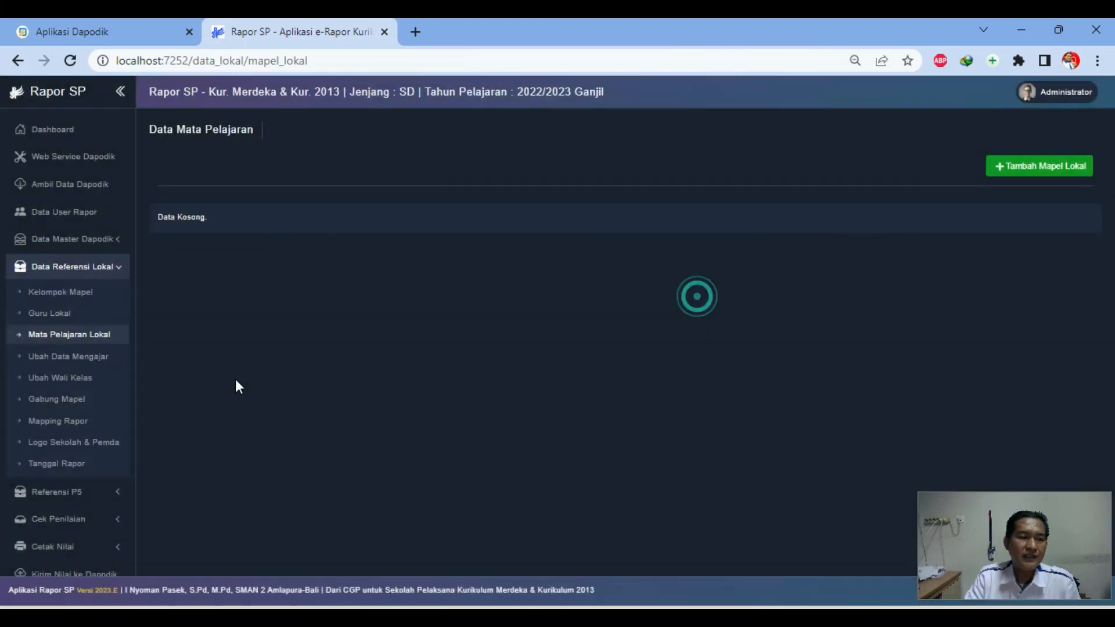
Visit the Ubah Data Mengajar, Ubah Wali Kelas and Gabung Mapel pages, ending on Mapping Rapor
{"action": "left_click", "coordinate": [76, 365]}
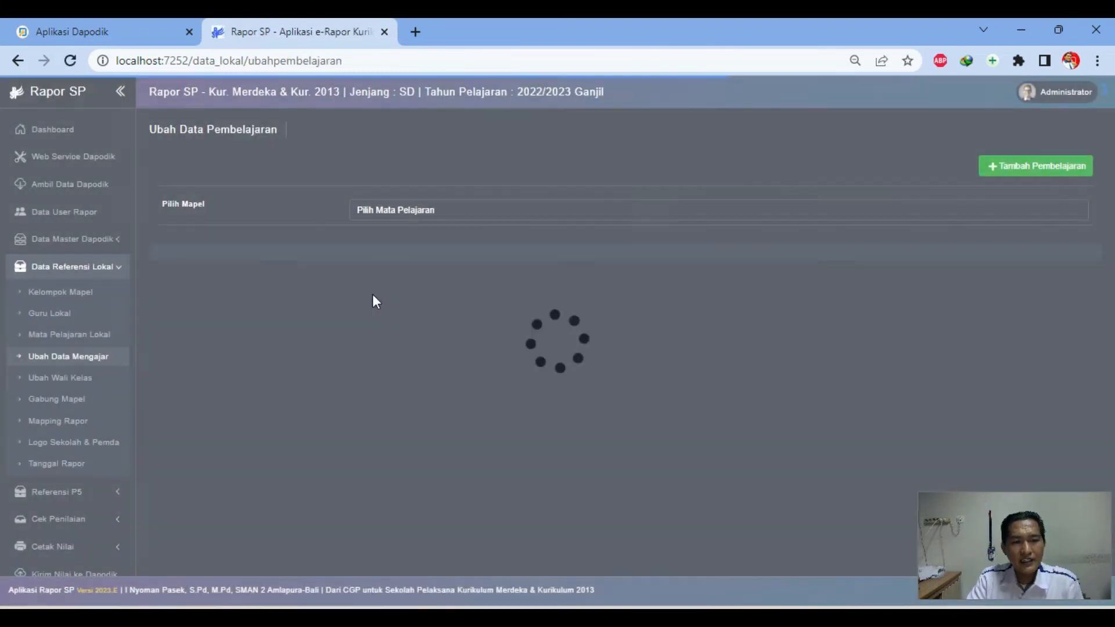
{"action": "left_click", "coordinate": [412, 210]}
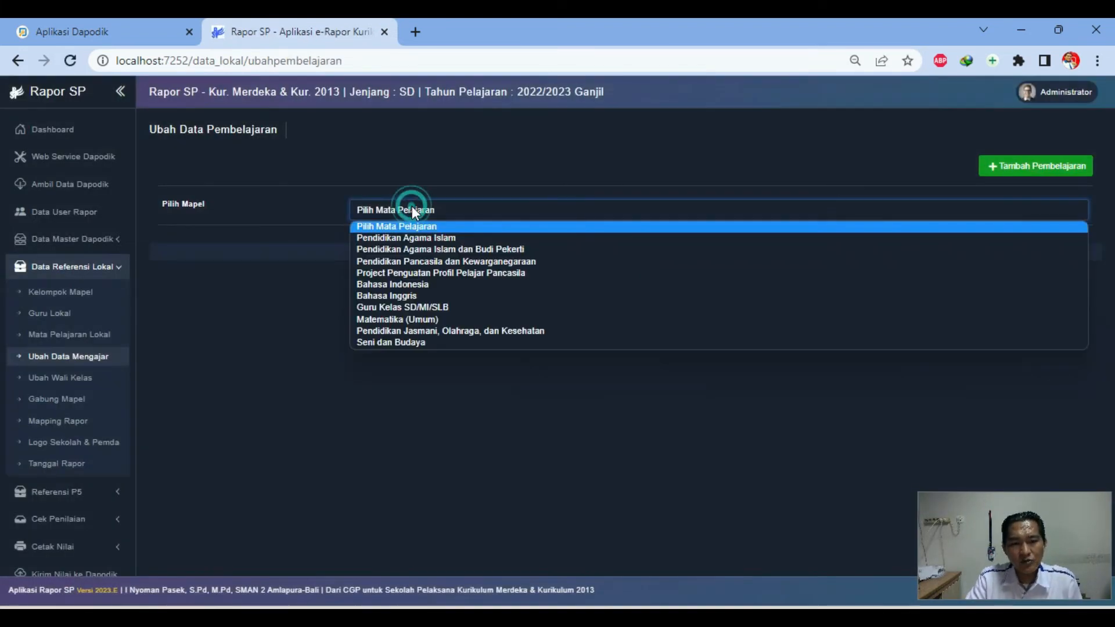
{"action": "left_click", "coordinate": [278, 319]}
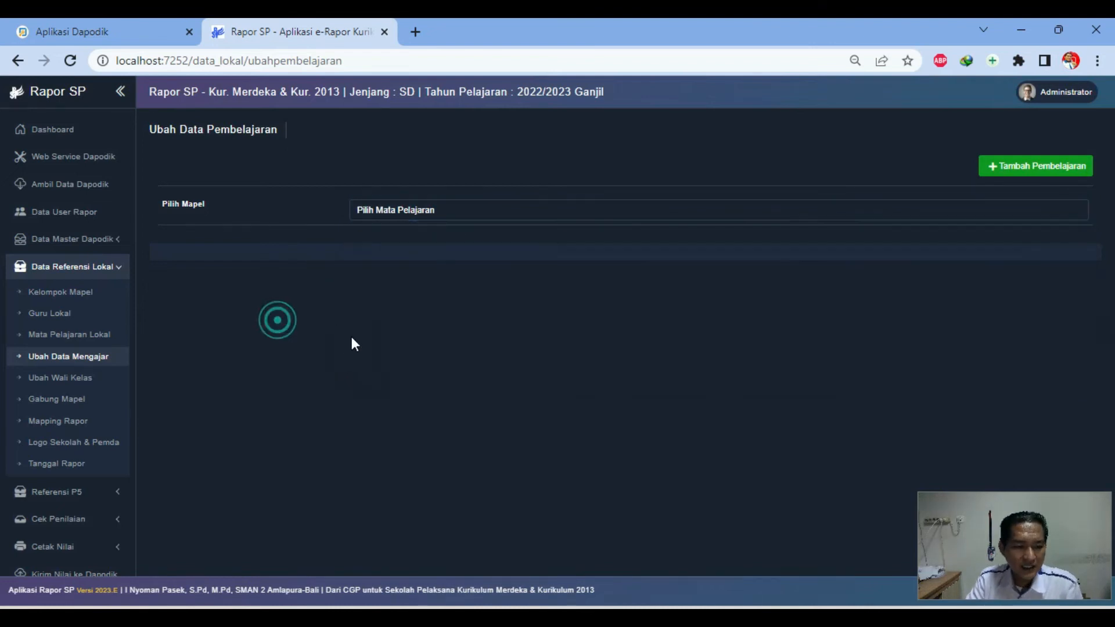
{"action": "left_click", "coordinate": [59, 378]}
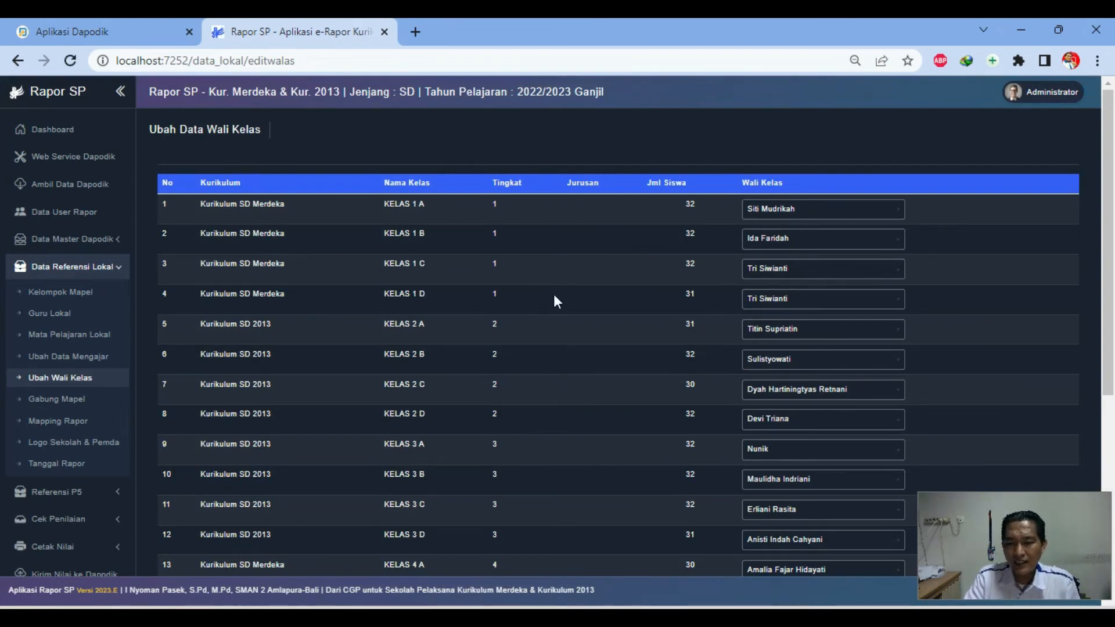
{"action": "left_click", "coordinate": [65, 400]}
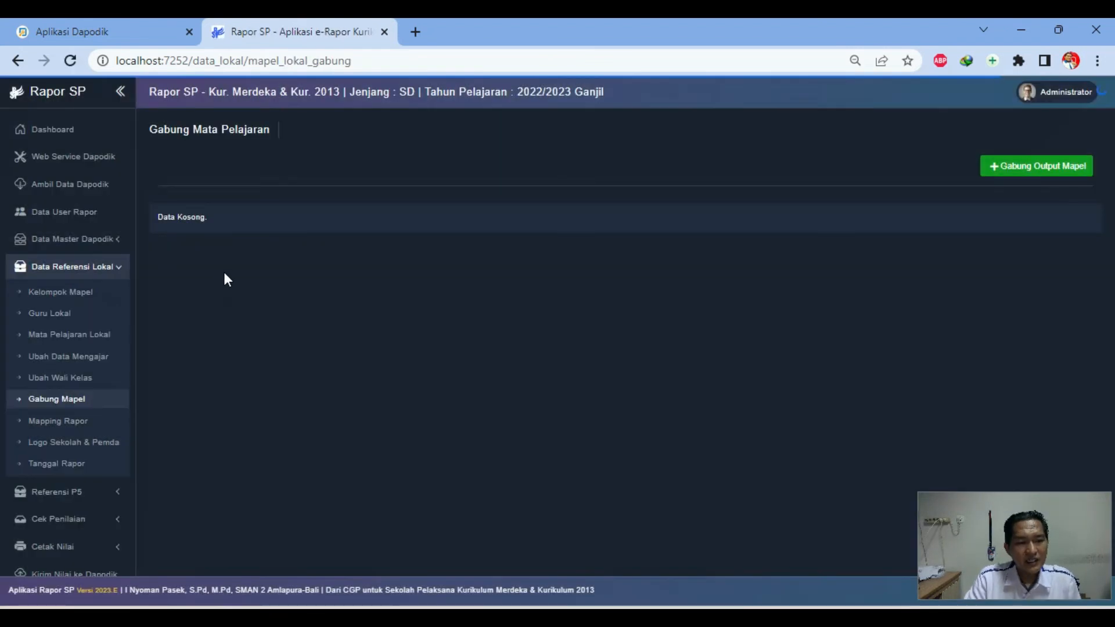
{"action": "left_click", "coordinate": [71, 422]}
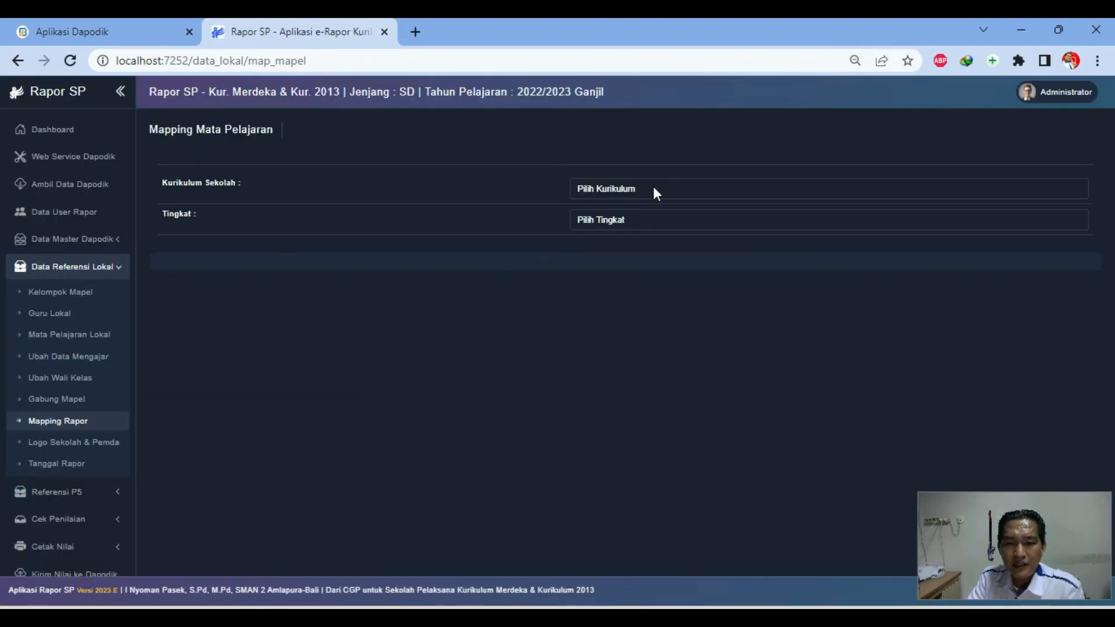
Select Kurikulum SD 2013 and Tingkat 2 to list the seven subjects for mapping
{"action": "left_click", "coordinate": [654, 189]}
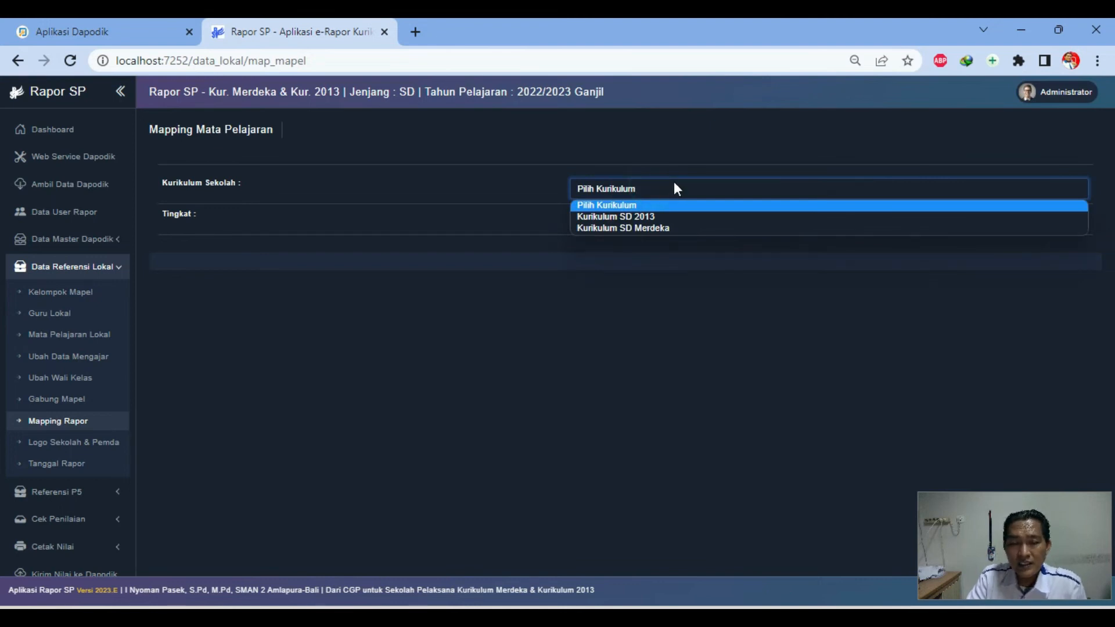
{"action": "left_click", "coordinate": [654, 217]}
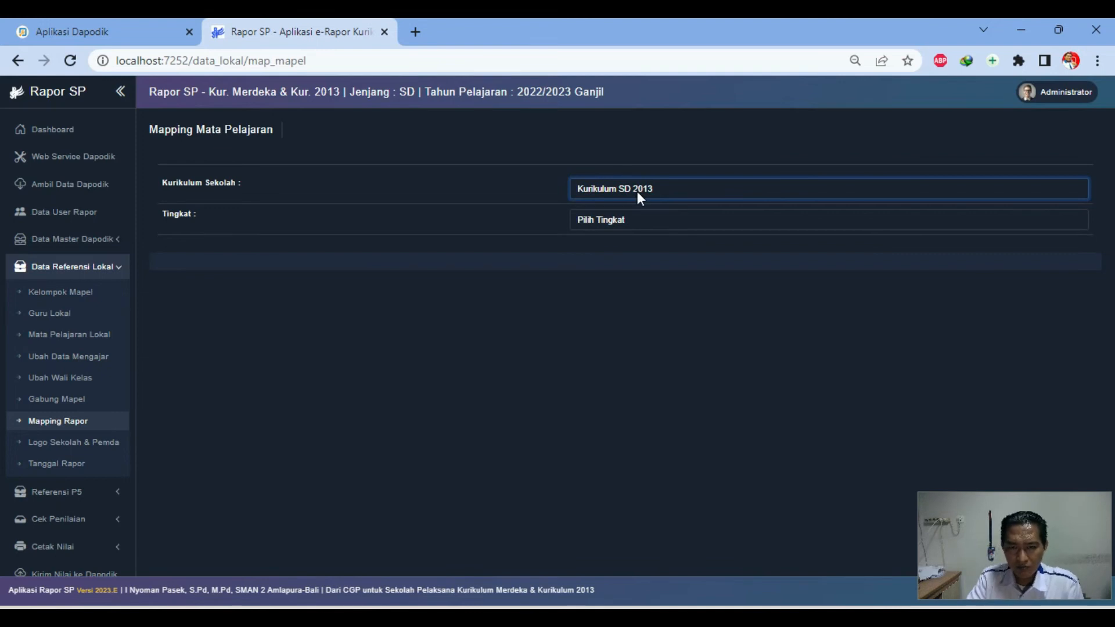
{"action": "left_click", "coordinate": [614, 219]}
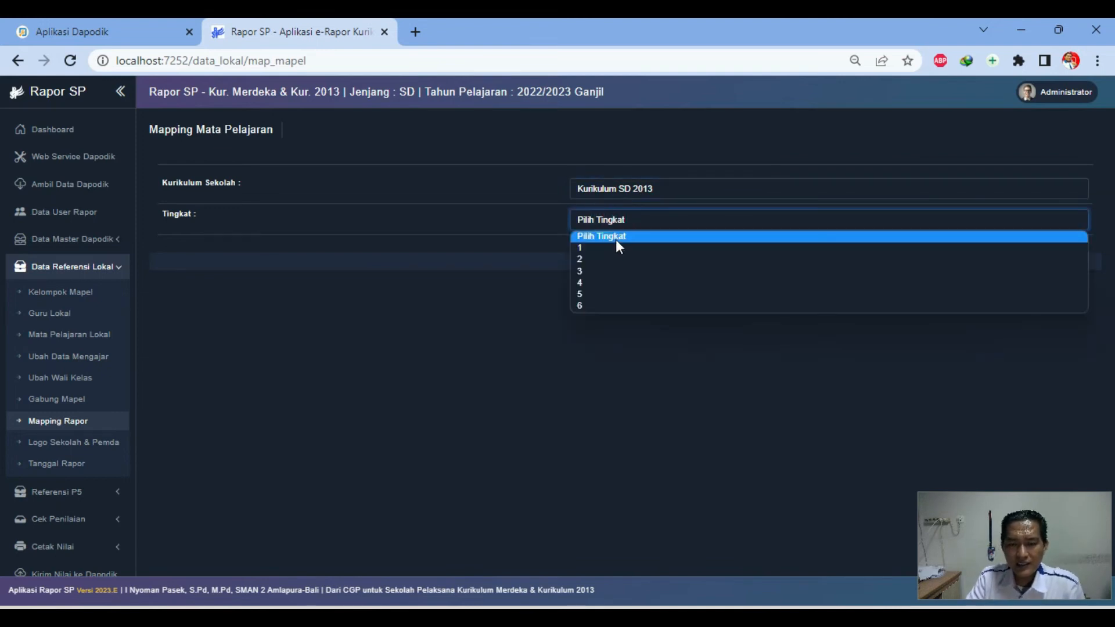
{"action": "left_click", "coordinate": [604, 260]}
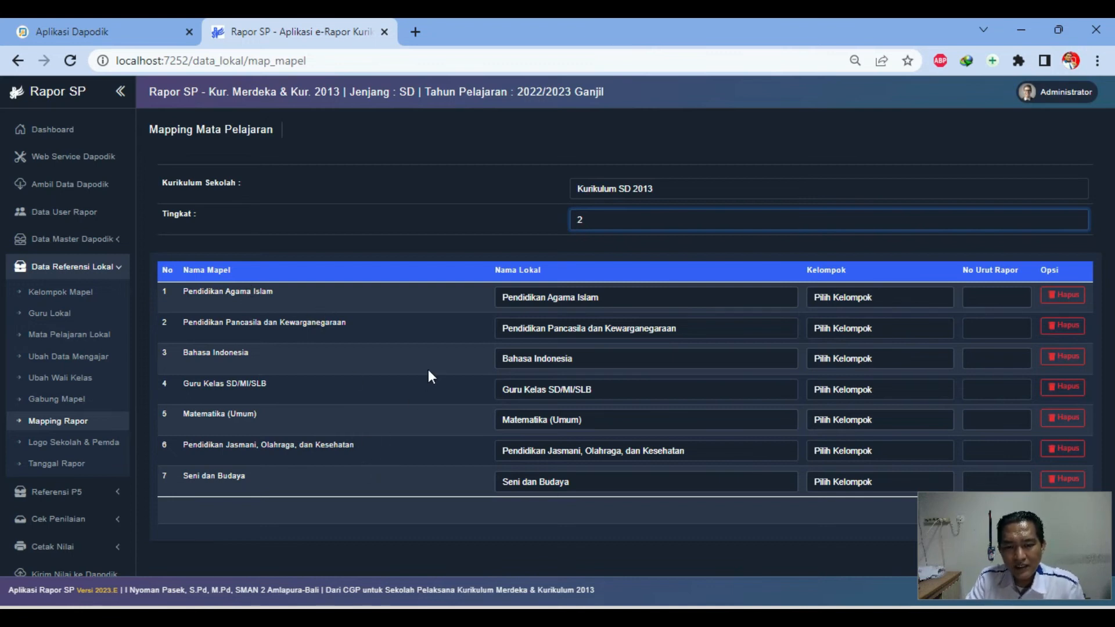
Set Kelompok to Umum for Pendidikan Agama Islam, PPKn, Bahasa Indonesia and Guru Kelas SD/MI/SLB
{"action": "left_click", "coordinate": [903, 297]}
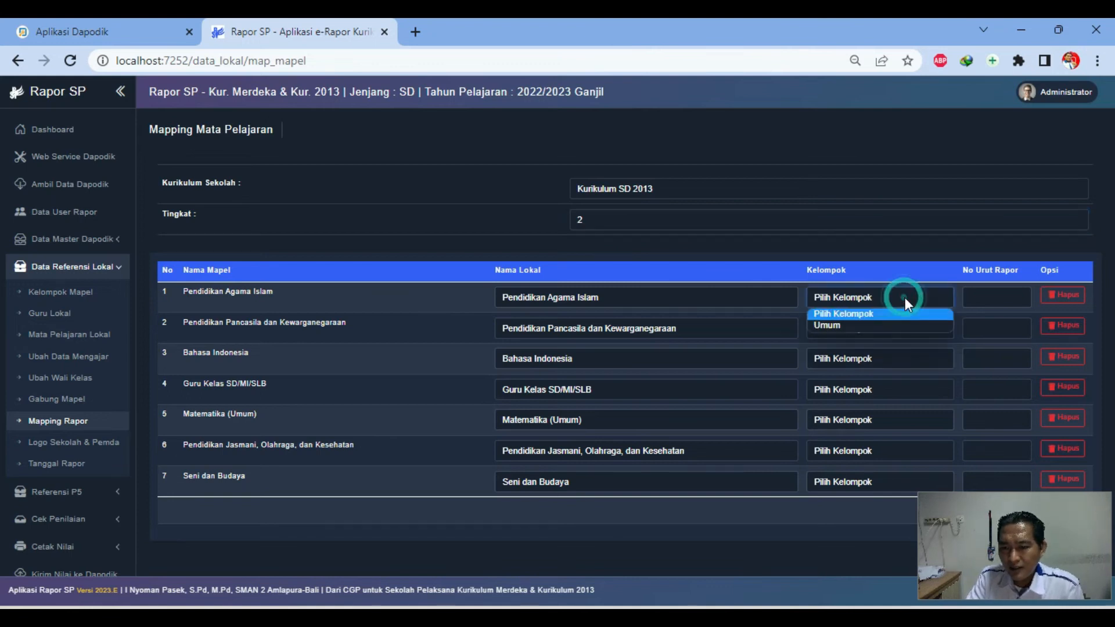
{"action": "left_click", "coordinate": [854, 325]}
{"action": "left_click", "coordinate": [854, 328]}
{"action": "left_click", "coordinate": [851, 355]}
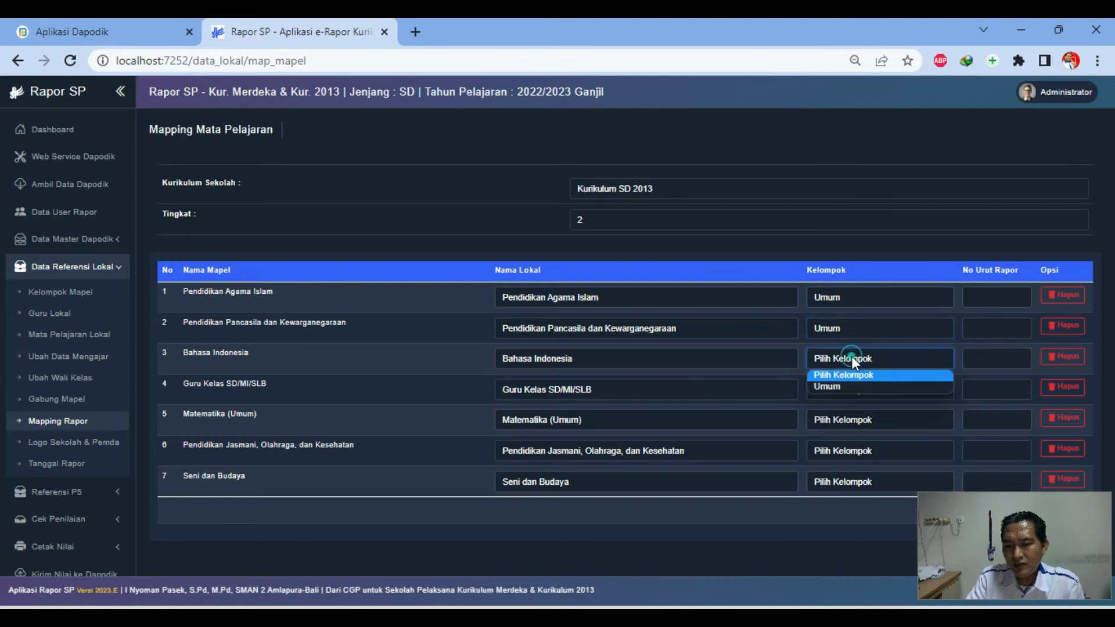
{"action": "left_click", "coordinate": [834, 382]}
{"action": "left_click", "coordinate": [846, 385]}
{"action": "left_click", "coordinate": [835, 416]}
Set Kelompok to Umum for Matematika (Umum), the physical education subject and Seni dan Budaya
{"action": "left_click", "coordinate": [847, 421]}
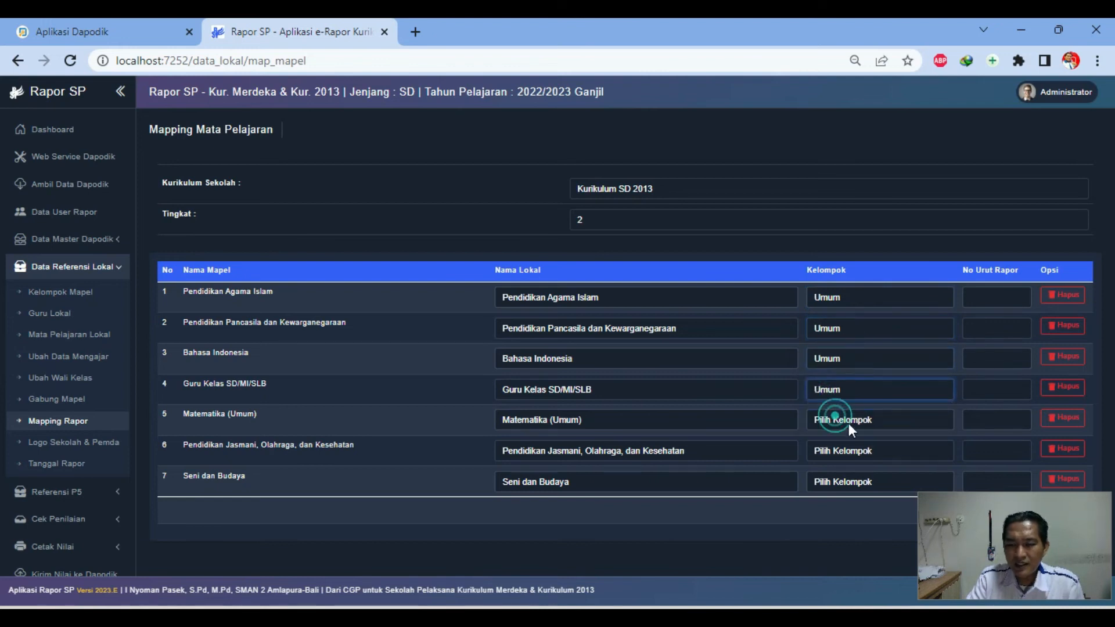
{"action": "left_click", "coordinate": [841, 448]}
{"action": "left_click", "coordinate": [839, 453]}
{"action": "left_click", "coordinate": [837, 478]}
{"action": "left_click", "coordinate": [837, 480]}
{"action": "left_click", "coordinate": [834, 511]}
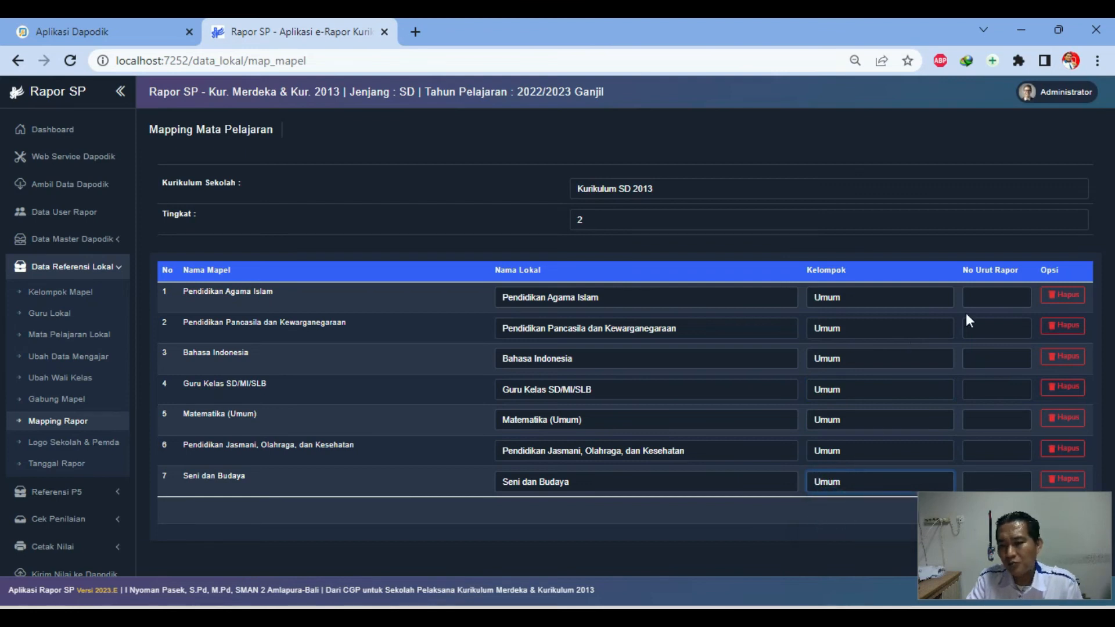
{"action": "left_click", "coordinate": [993, 297]}
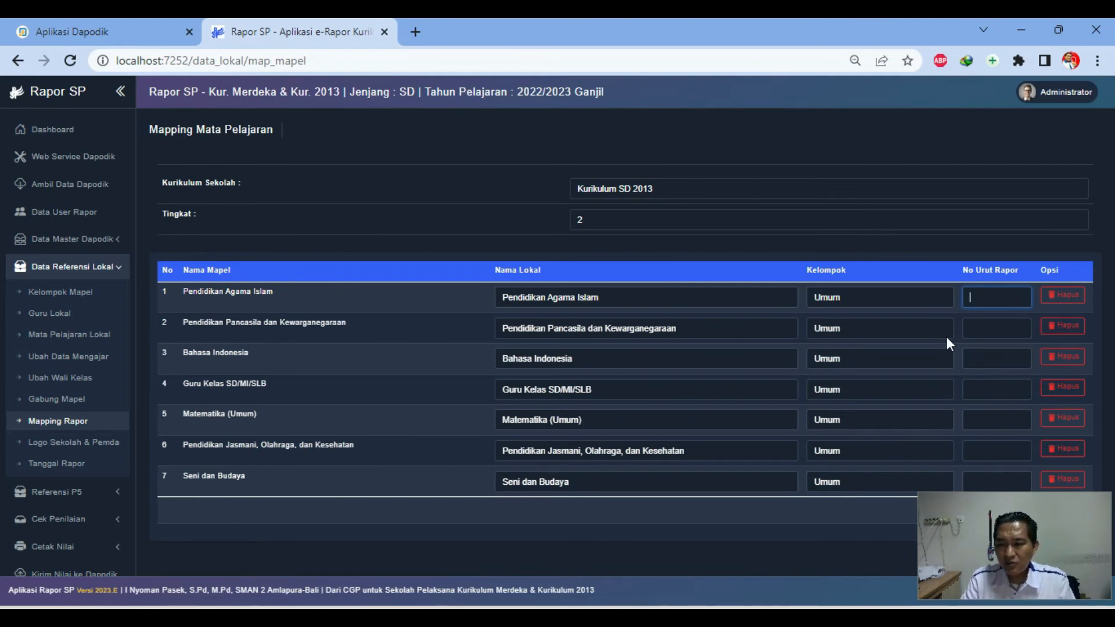
Enter report order 1 to 4 for Pendidikan Agama Islam, PPKn, Bahasa Indonesia and Matematika
{"action": "type", "text": "1"}
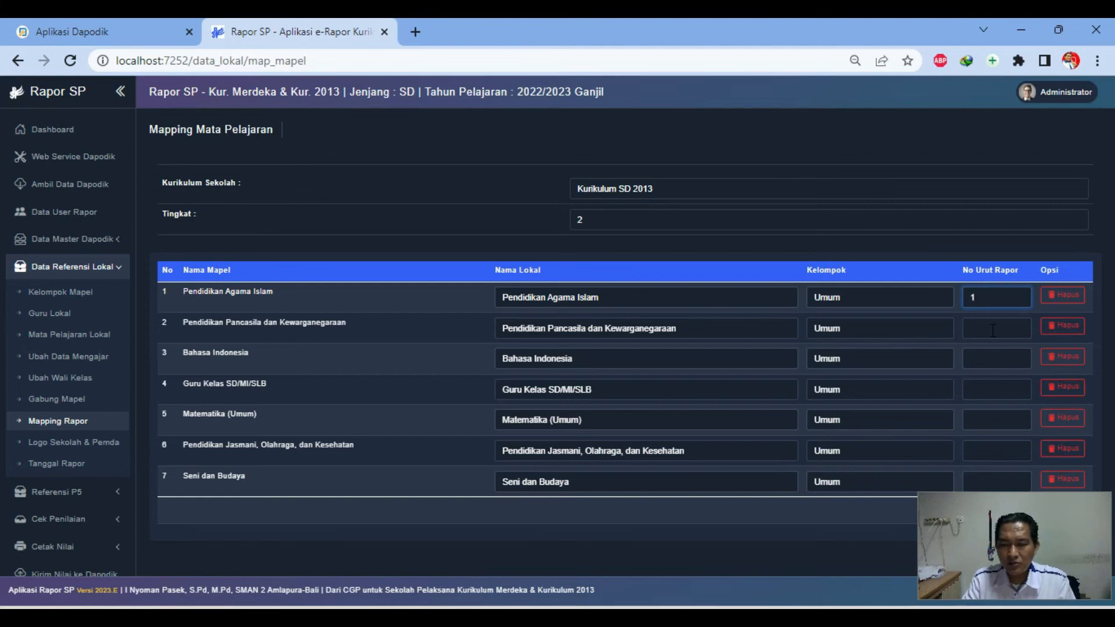
{"action": "left_click", "coordinate": [992, 328]}
{"action": "type", "text": "2"}
{"action": "left_click", "coordinate": [978, 355]}
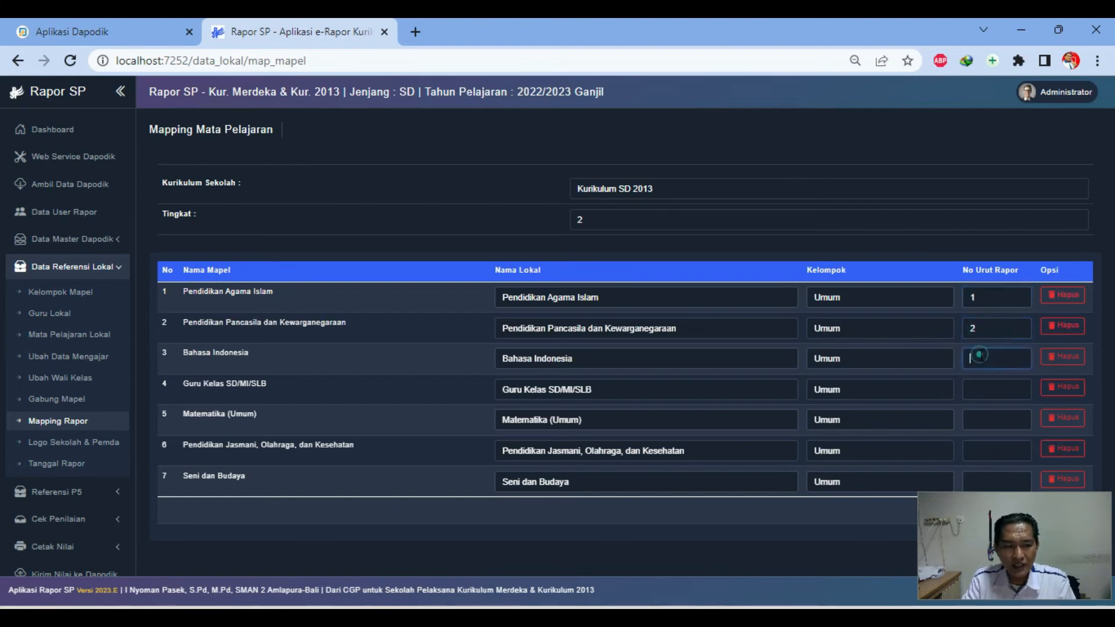
{"action": "type", "text": "3"}
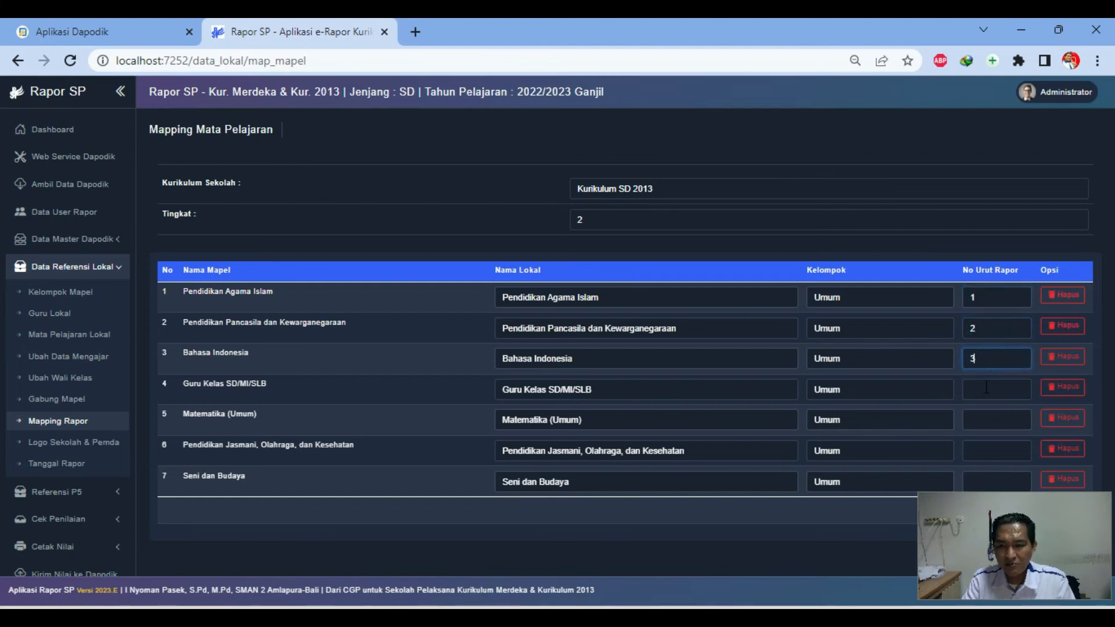
{"action": "left_click", "coordinate": [983, 416]}
{"action": "type", "text": "4"}
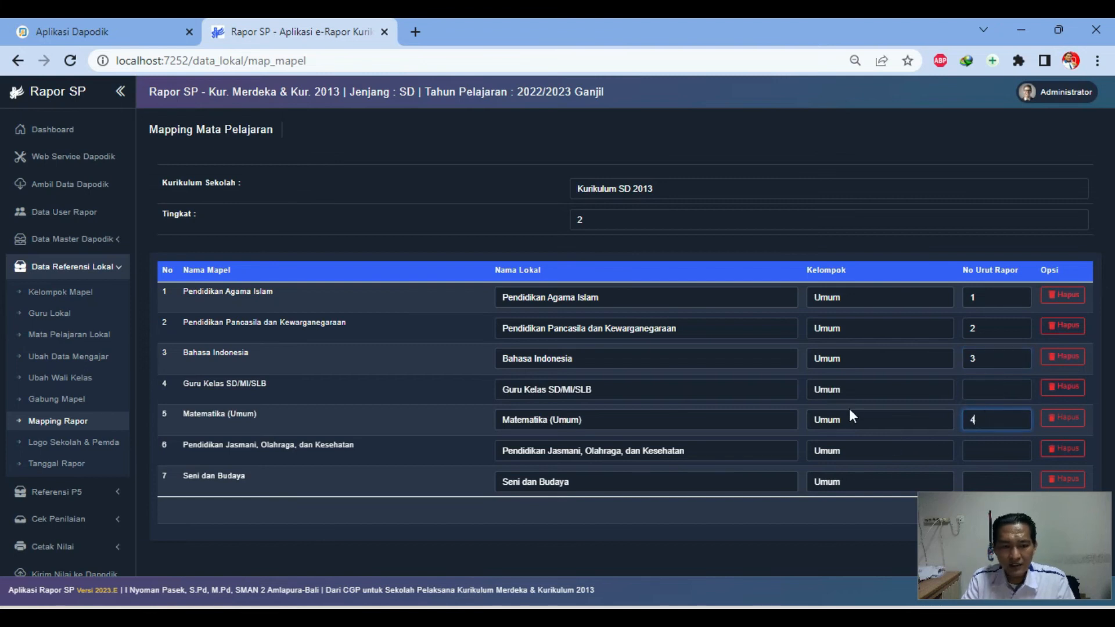
Give Seni dan Budaya order 5 and PJOK order 6, leave Guru Kelas blank, and save
{"action": "left_click", "coordinate": [973, 475]}
{"action": "type", "text": "5"}
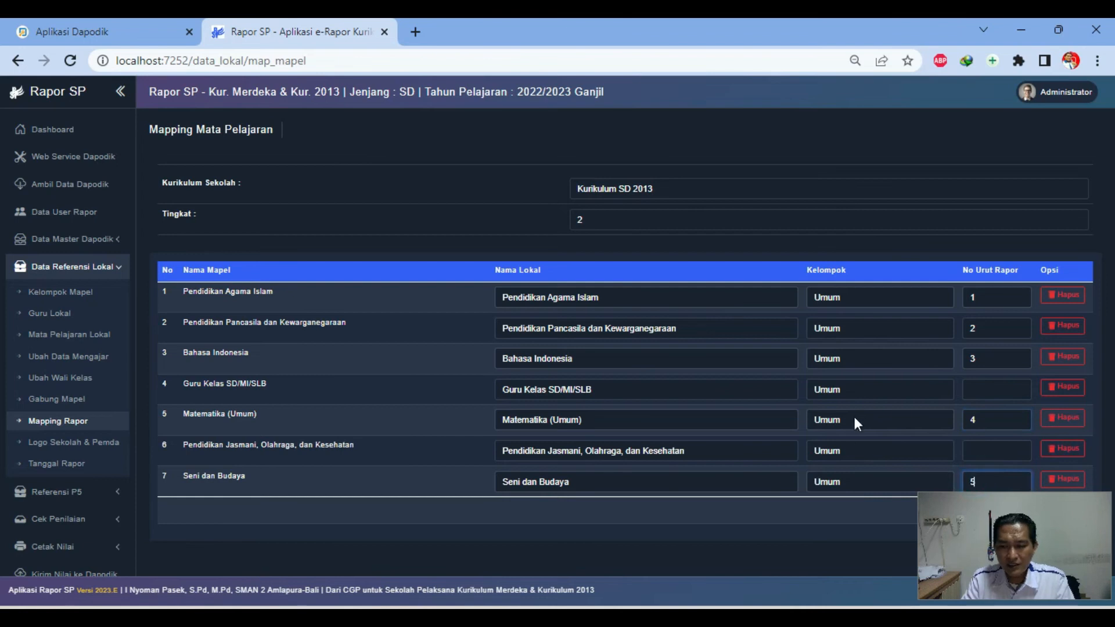
{"action": "left_click", "coordinate": [973, 450]}
{"action": "type", "text": "6"}
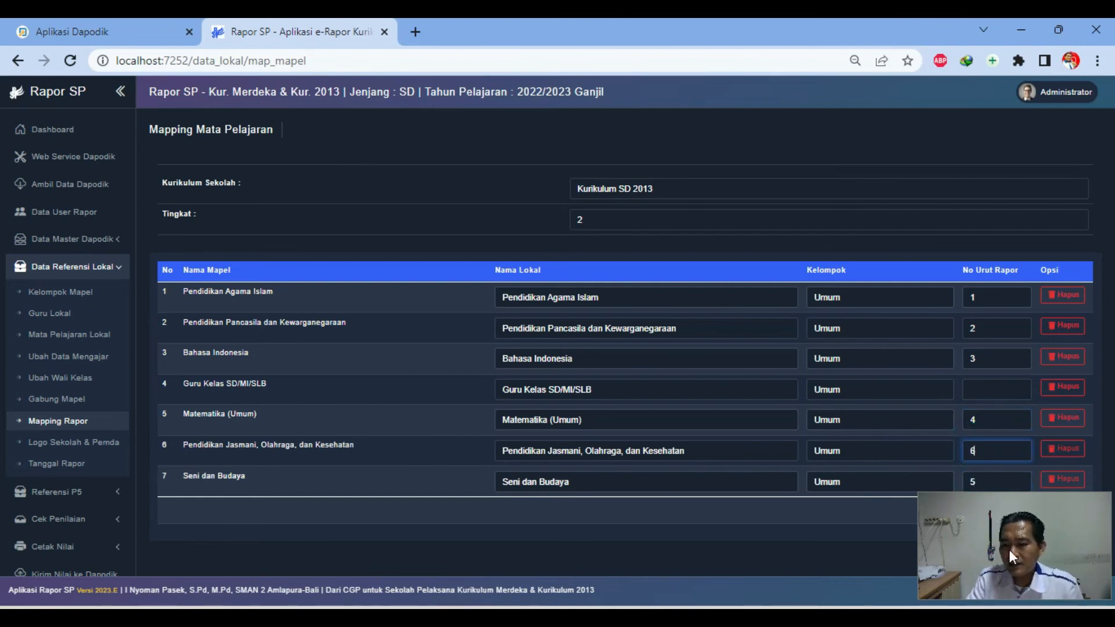
{"action": "left_click_drag", "start_coordinate": [1021, 552], "coordinate": [1015, 175]}
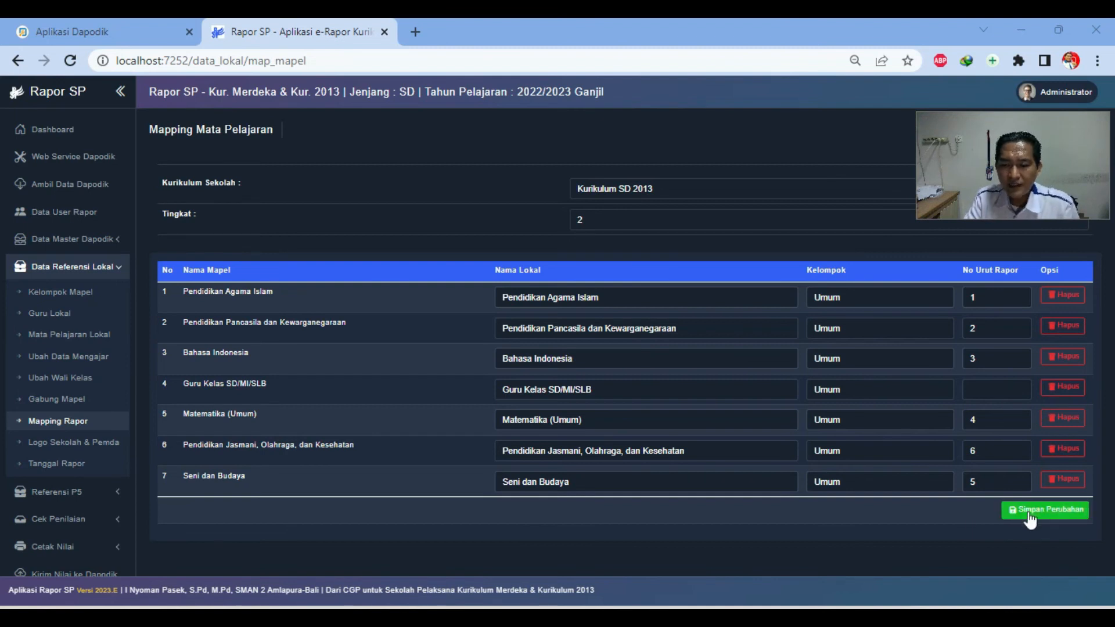
{"action": "left_click", "coordinate": [1029, 513]}
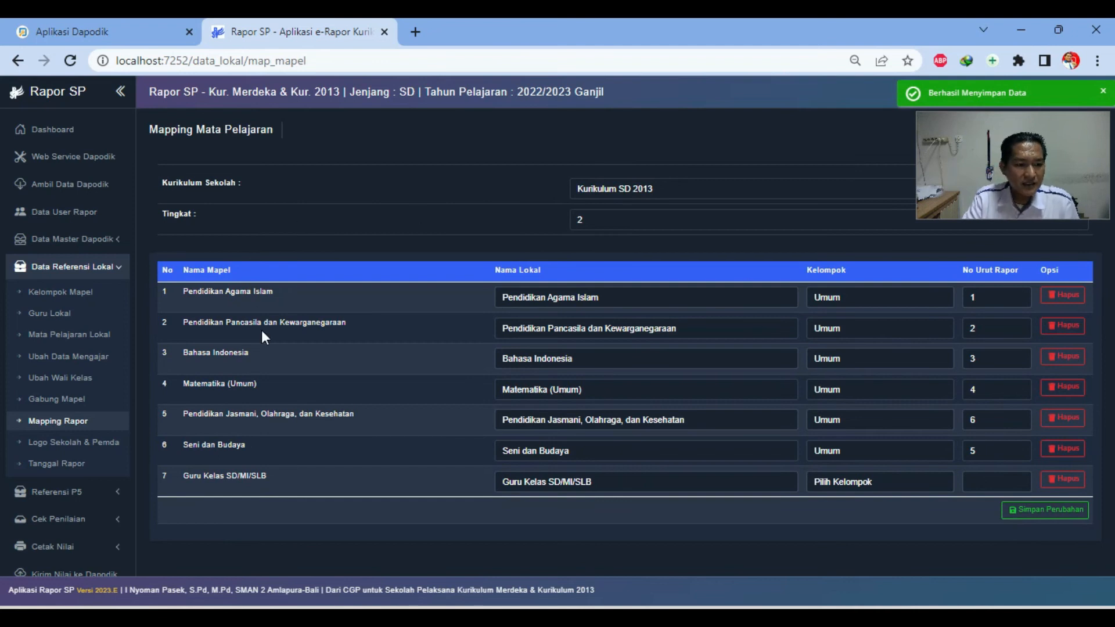
Pass through the Logo Sekolah & Pemda page to reach the empty Tanggal Rapor list
{"action": "left_click", "coordinate": [93, 450]}
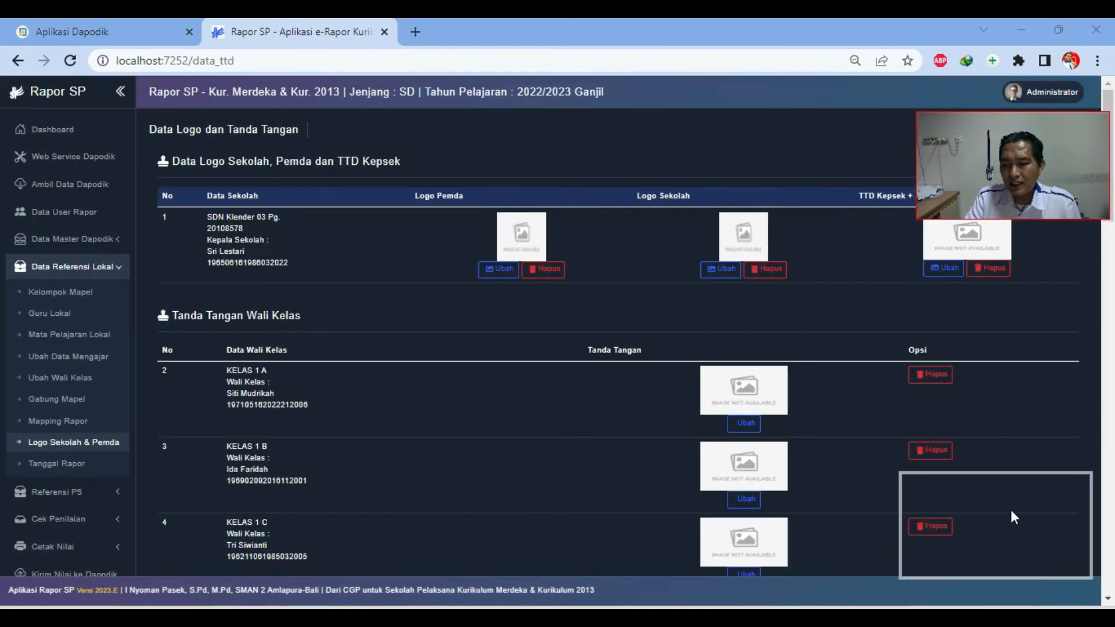
{"action": "left_click_drag", "start_coordinate": [1011, 510], "coordinate": [1014, 500]}
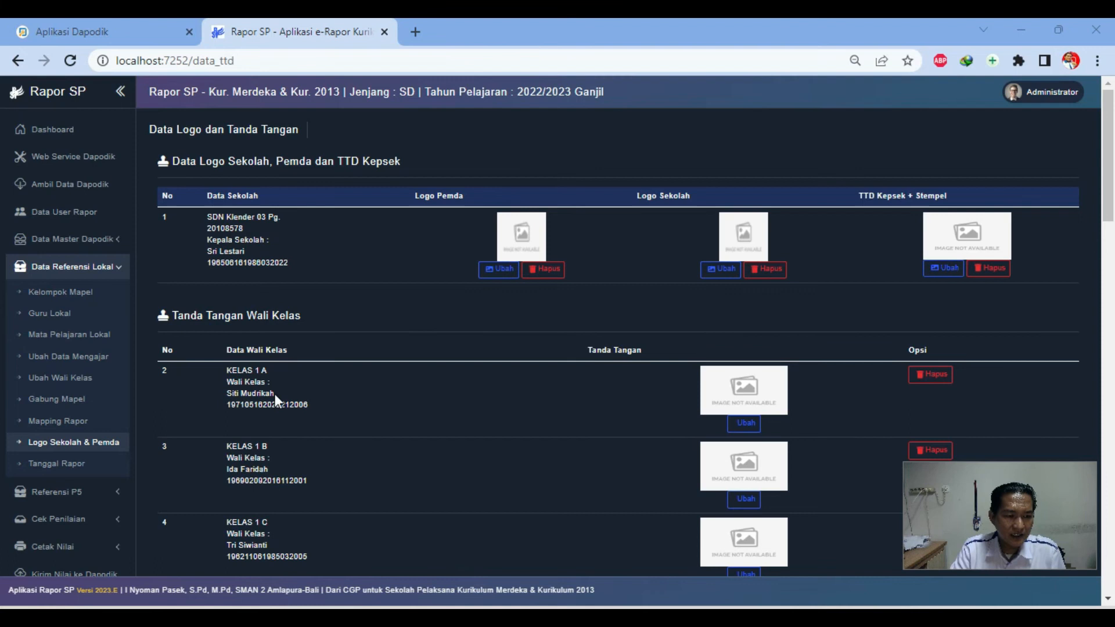
{"action": "left_click", "coordinate": [56, 463]}
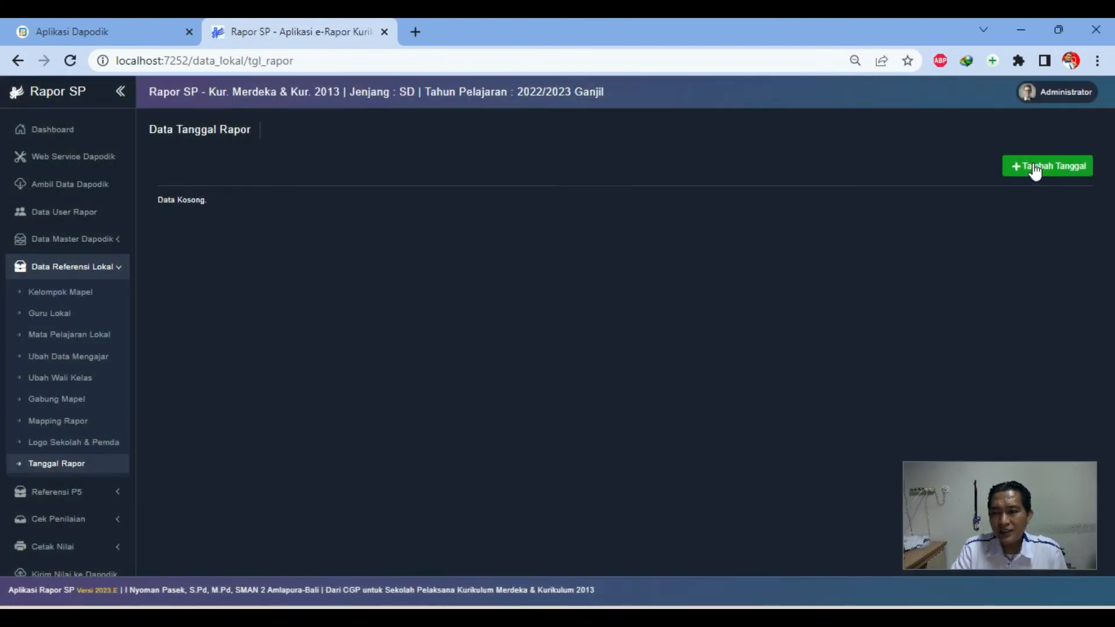
Add a 2022/2023 Ganjil report date of 2022-12-16, semester 1, signed at Jakarta
{"action": "left_click", "coordinate": [1034, 167]}
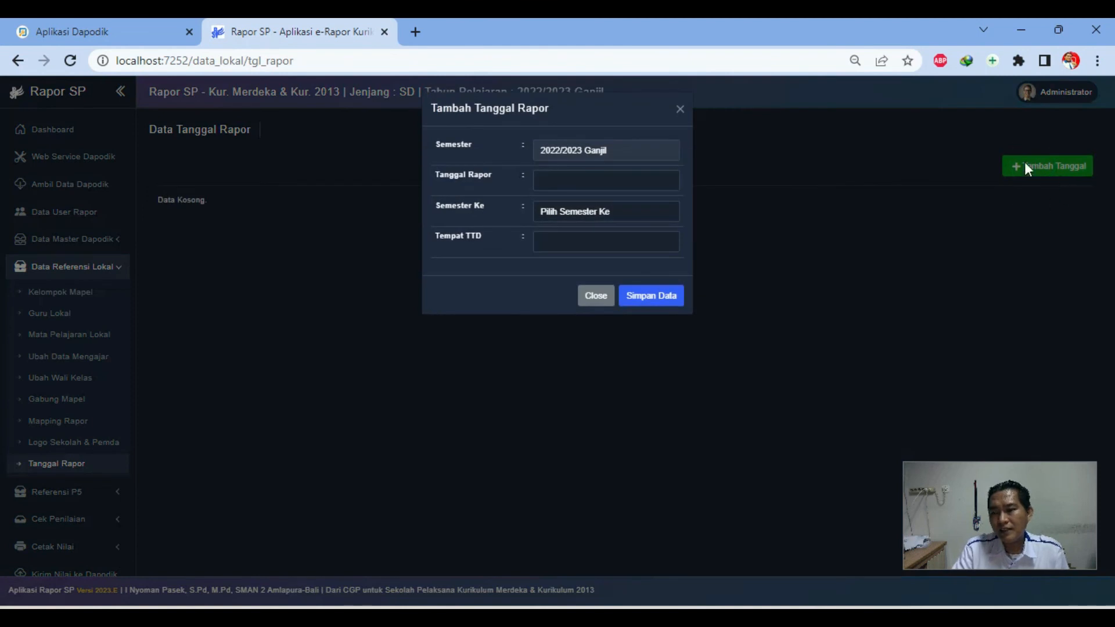
{"action": "left_click", "coordinate": [654, 302]}
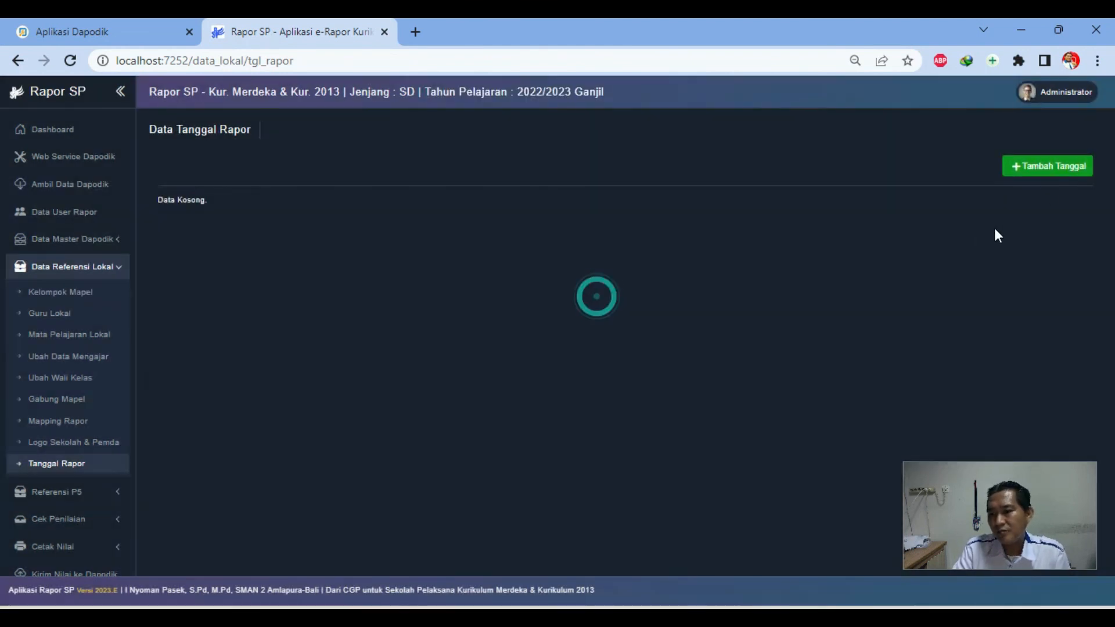
{"action": "left_click", "coordinate": [1058, 172]}
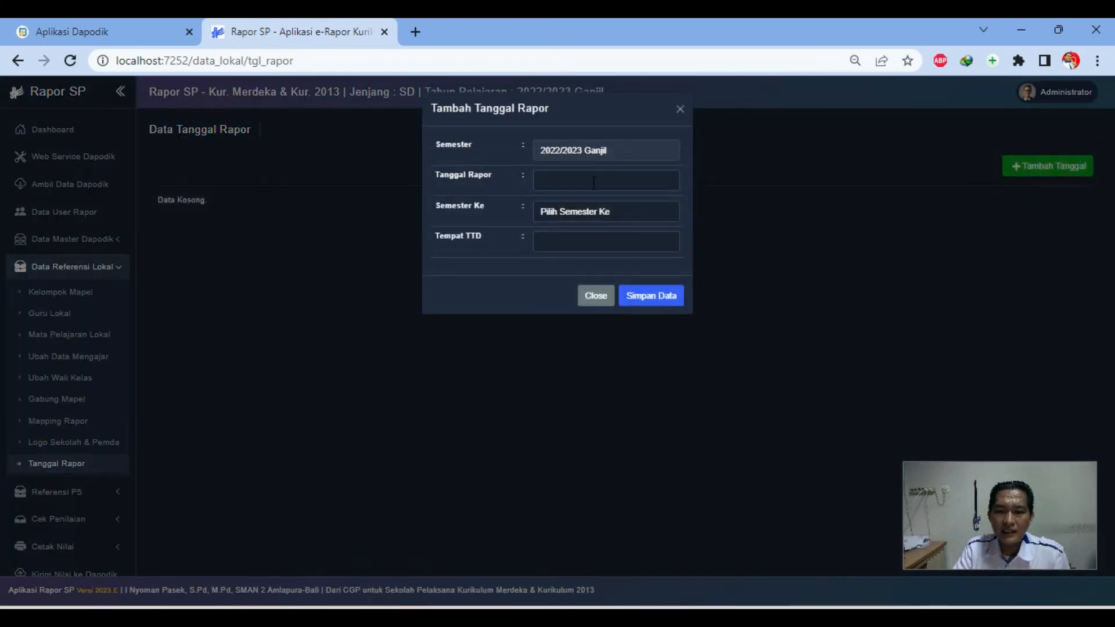
{"action": "left_click", "coordinate": [590, 184]}
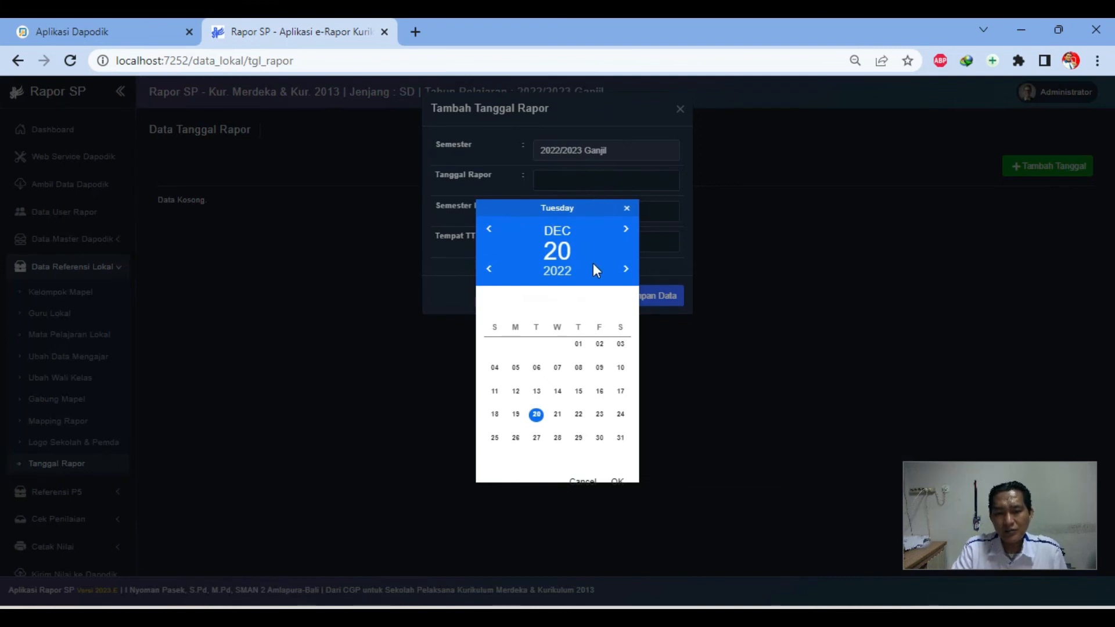
{"action": "left_click", "coordinate": [599, 392]}
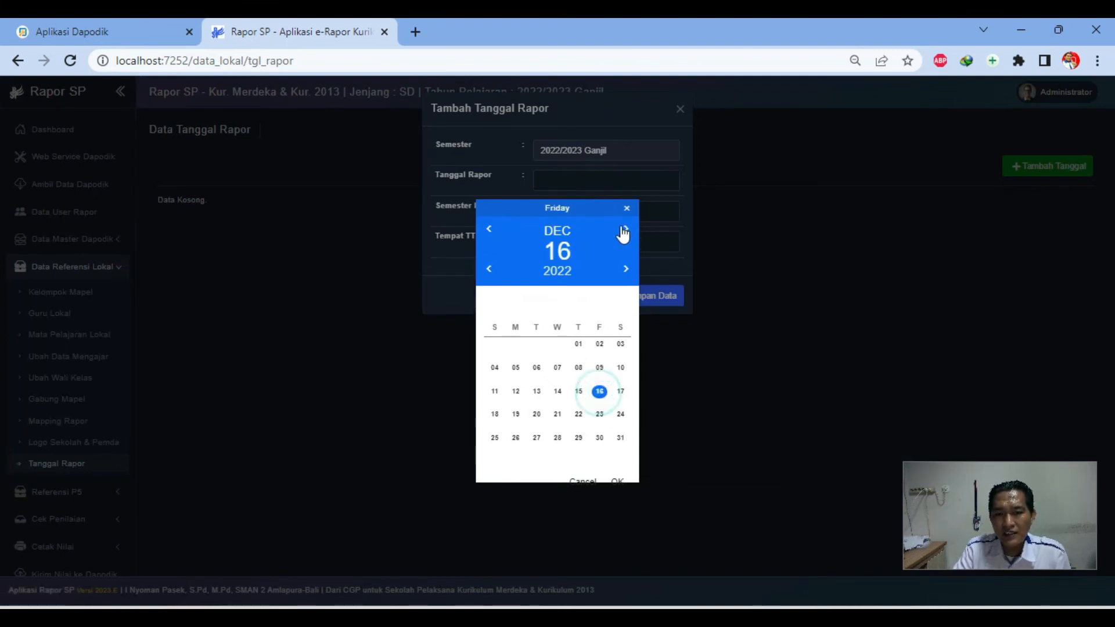
{"action": "left_click", "coordinate": [618, 481]}
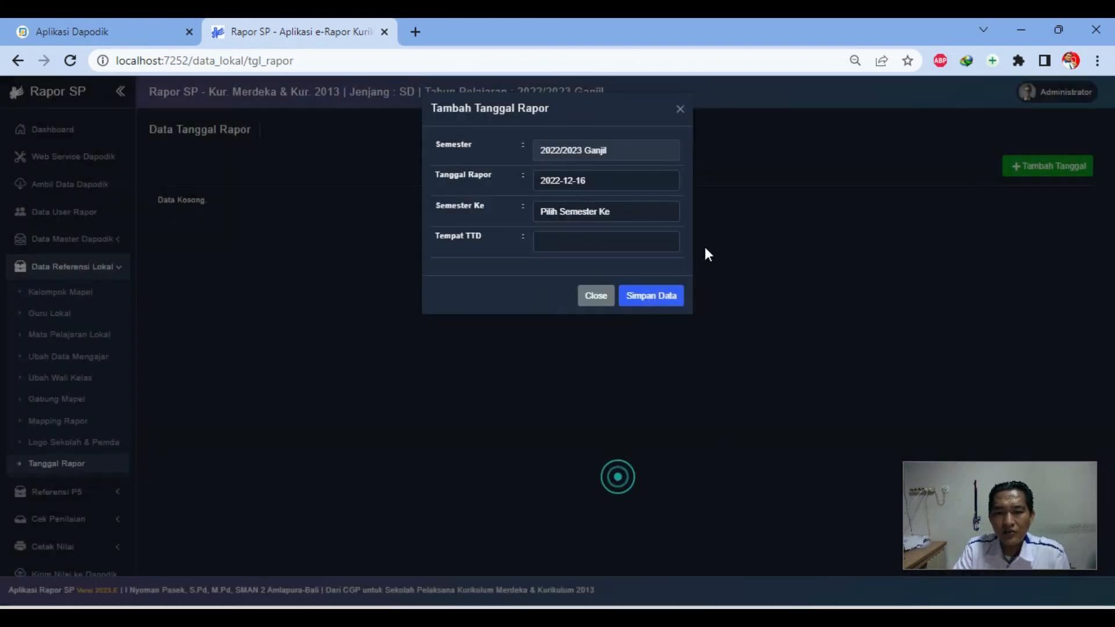
{"action": "left_click", "coordinate": [595, 212]}
{"action": "left_click", "coordinate": [566, 238]}
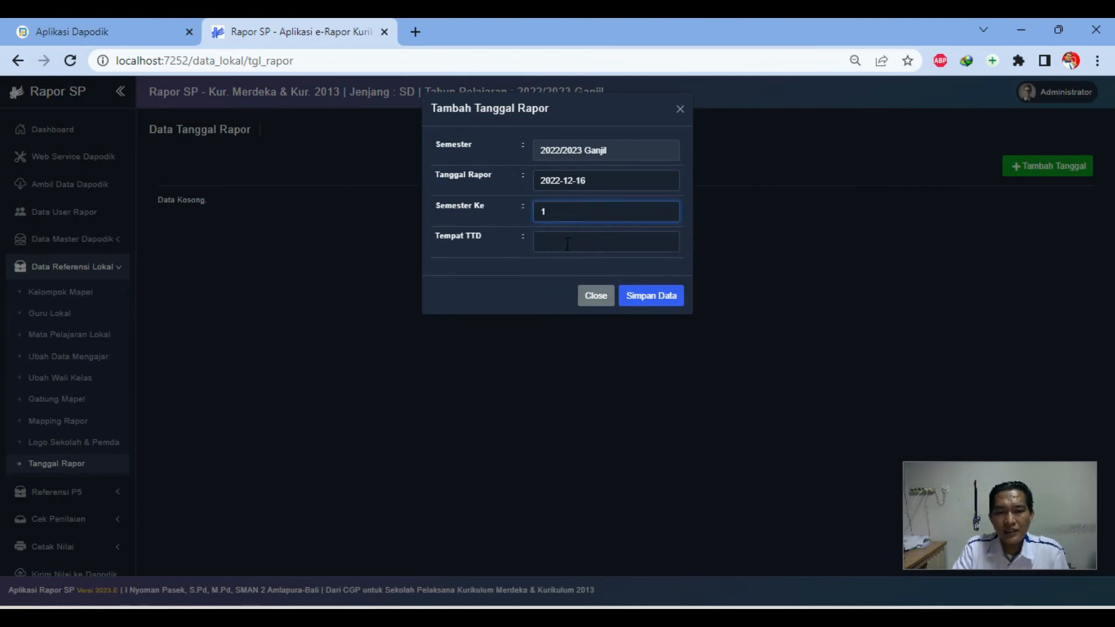
{"action": "left_click", "coordinate": [566, 243]}
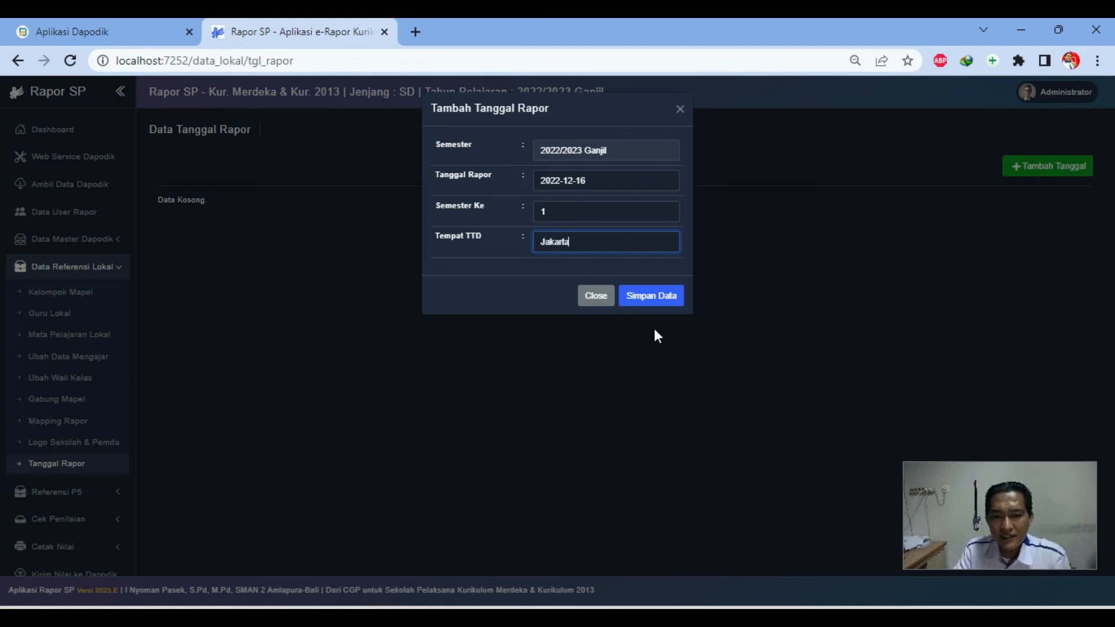
{"action": "left_click", "coordinate": [668, 299]}
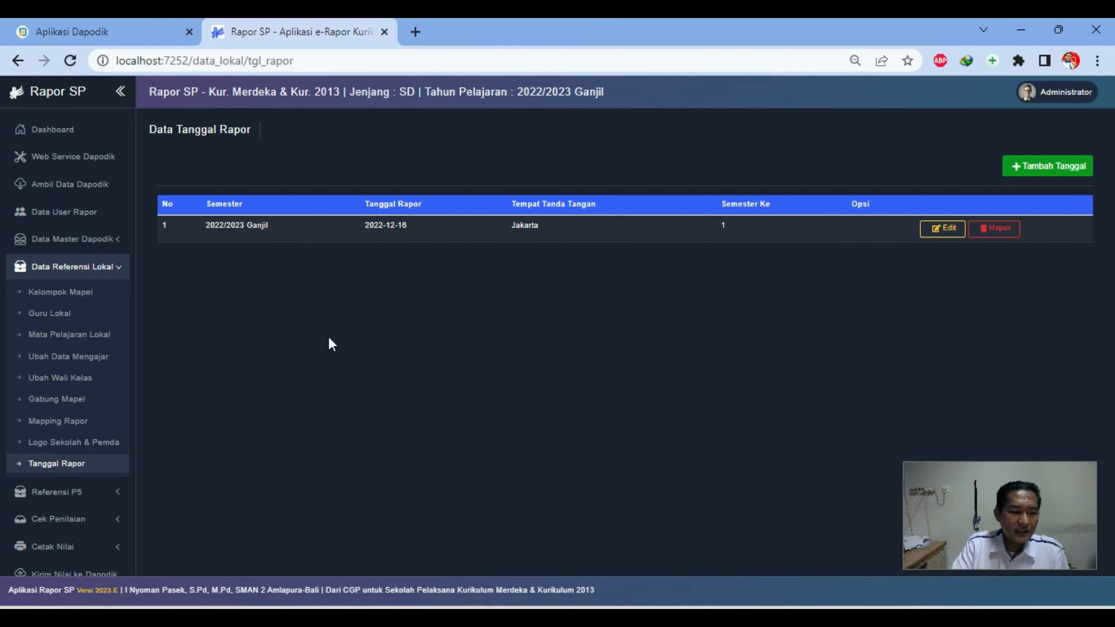
Collapse Data Referensi Lokal and Referensi P5, go to Dashboard, and dismiss the video guide notice
{"action": "left_click", "coordinate": [122, 266]}
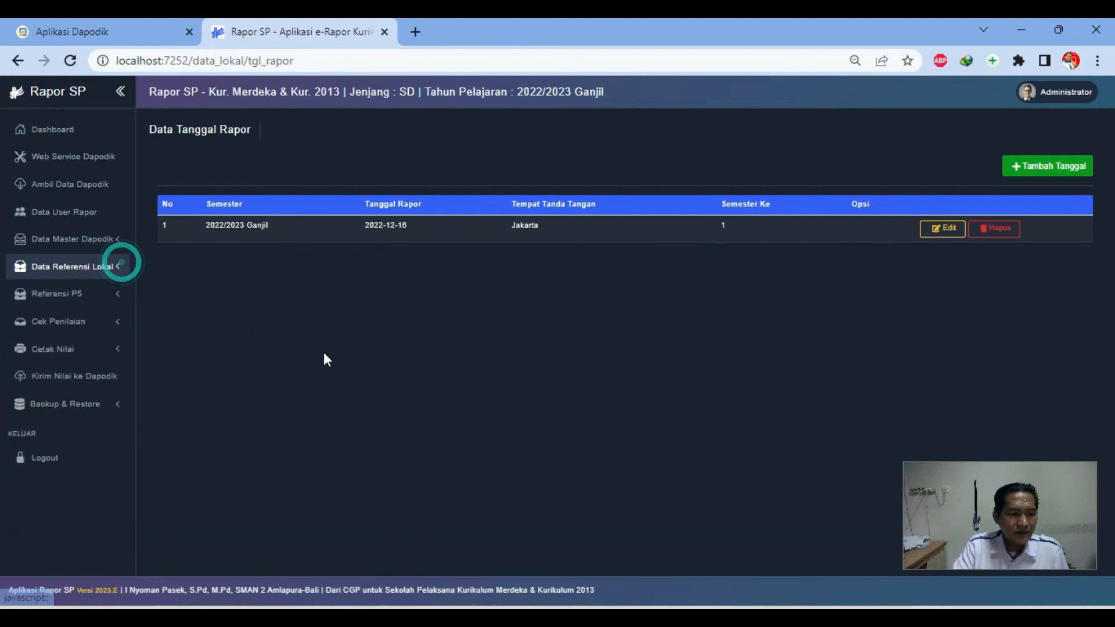
{"action": "left_click", "coordinate": [120, 301]}
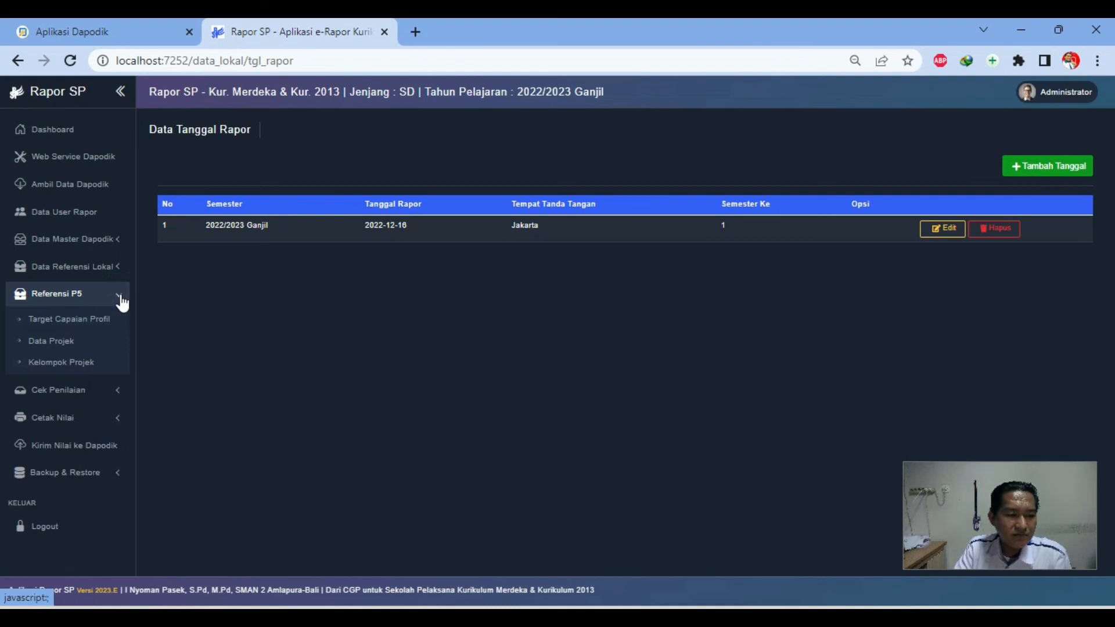
{"action": "left_click", "coordinate": [120, 299]}
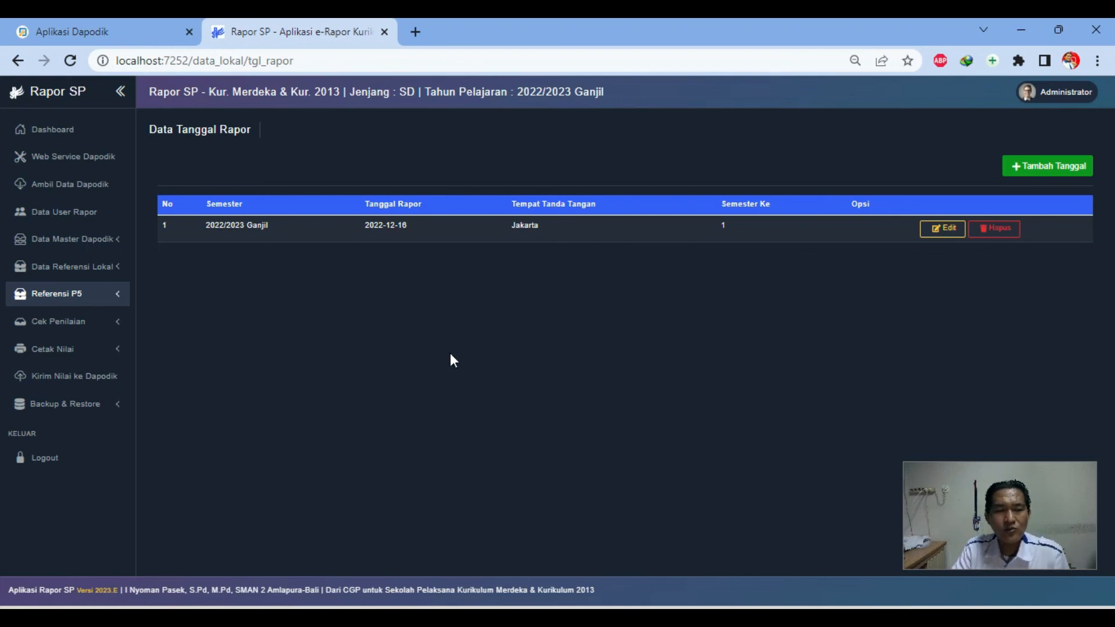
{"action": "left_click", "coordinate": [71, 130]}
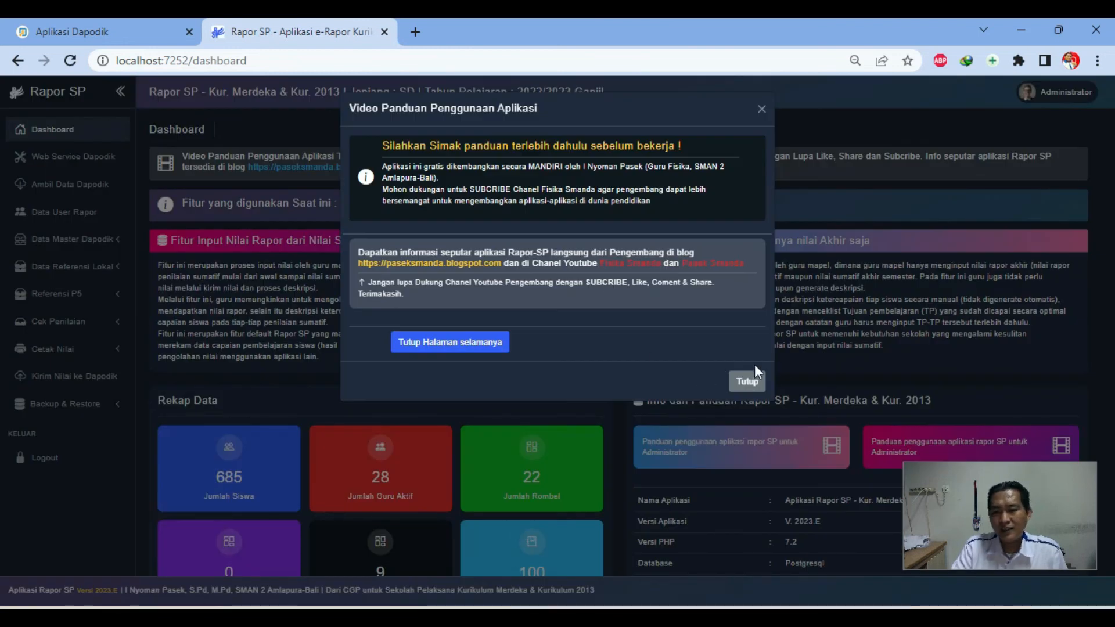
{"action": "left_click", "coordinate": [746, 380]}
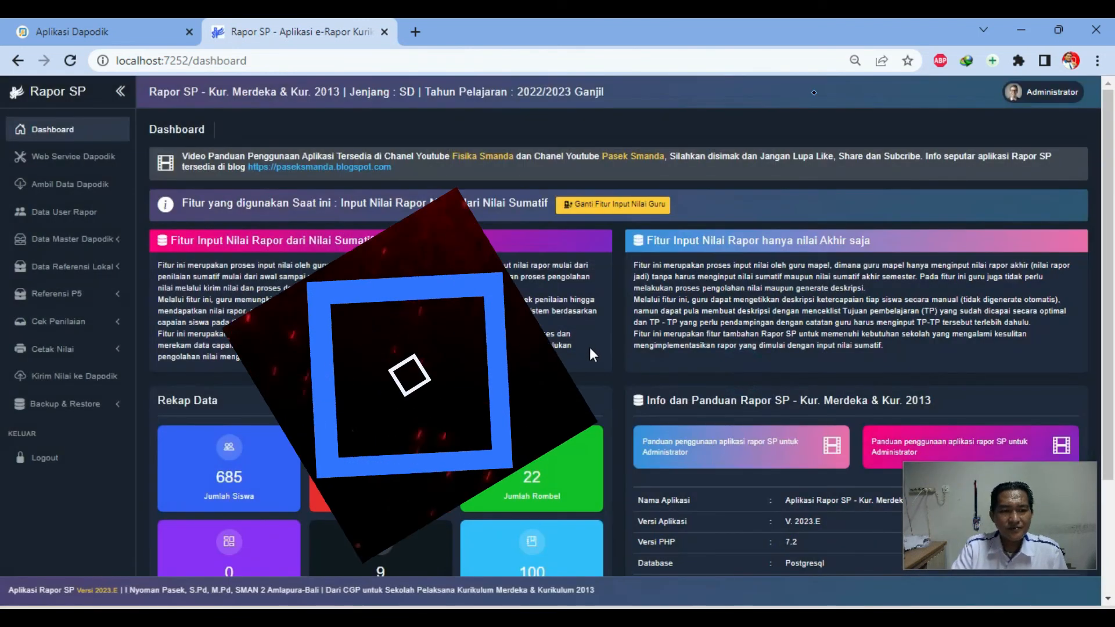